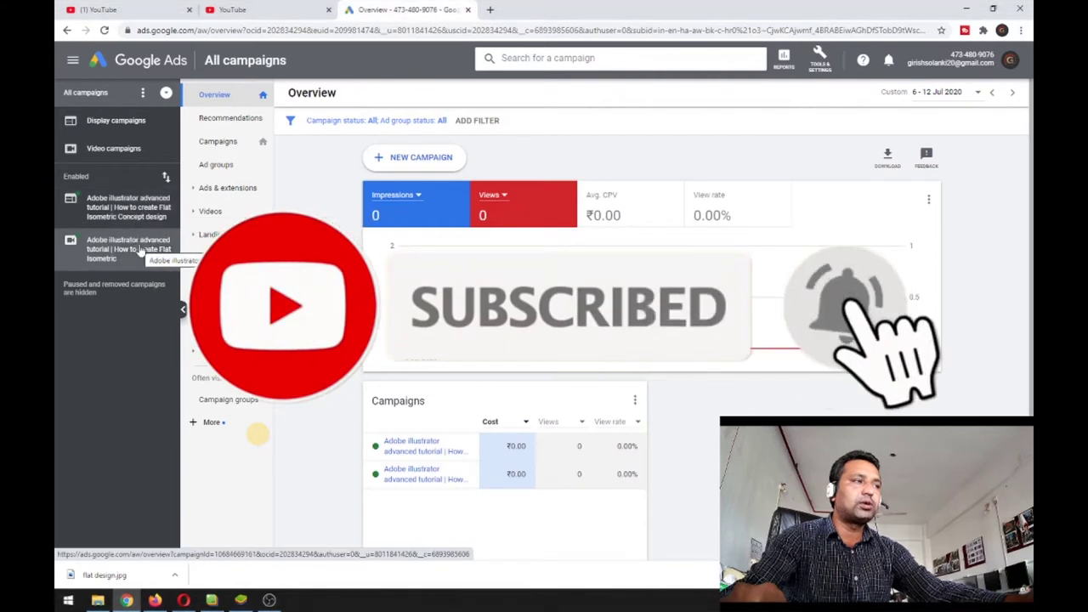
Step: Review the overviews of the enabled display campaign, its ad group and the enabled video campaign
{"action": "left_click", "coordinate": [139, 247]}
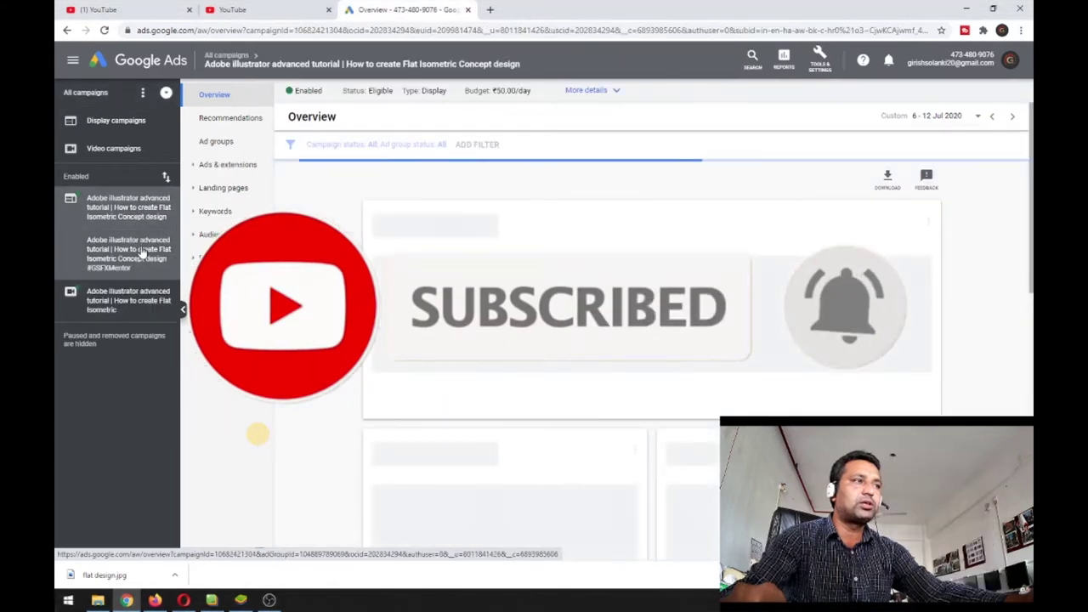
{"action": "left_click", "coordinate": [146, 250]}
{"action": "left_click", "coordinate": [142, 223]}
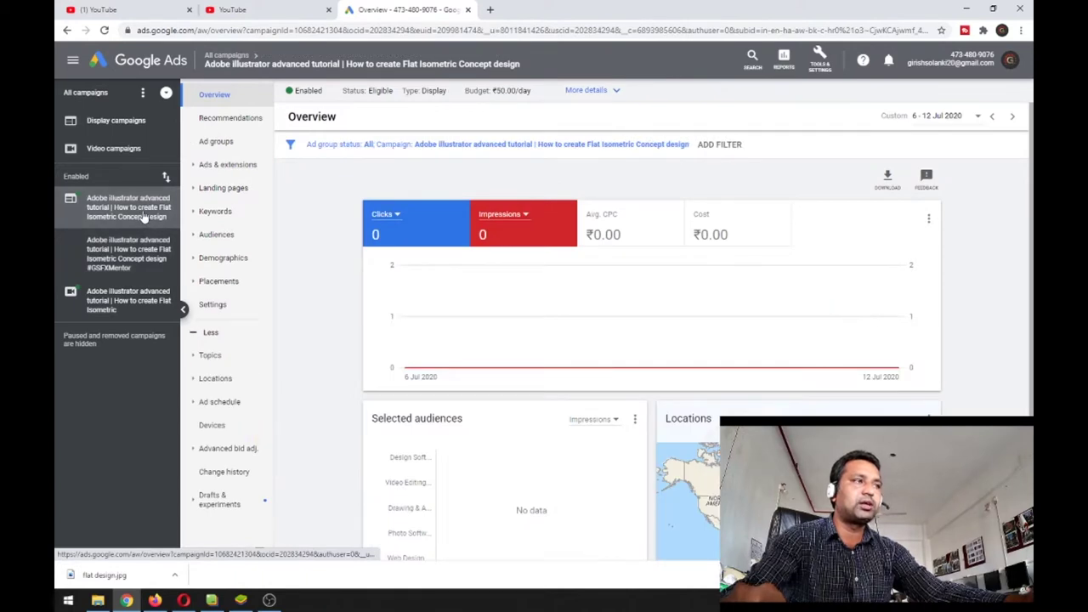
{"action": "left_click", "coordinate": [144, 258]}
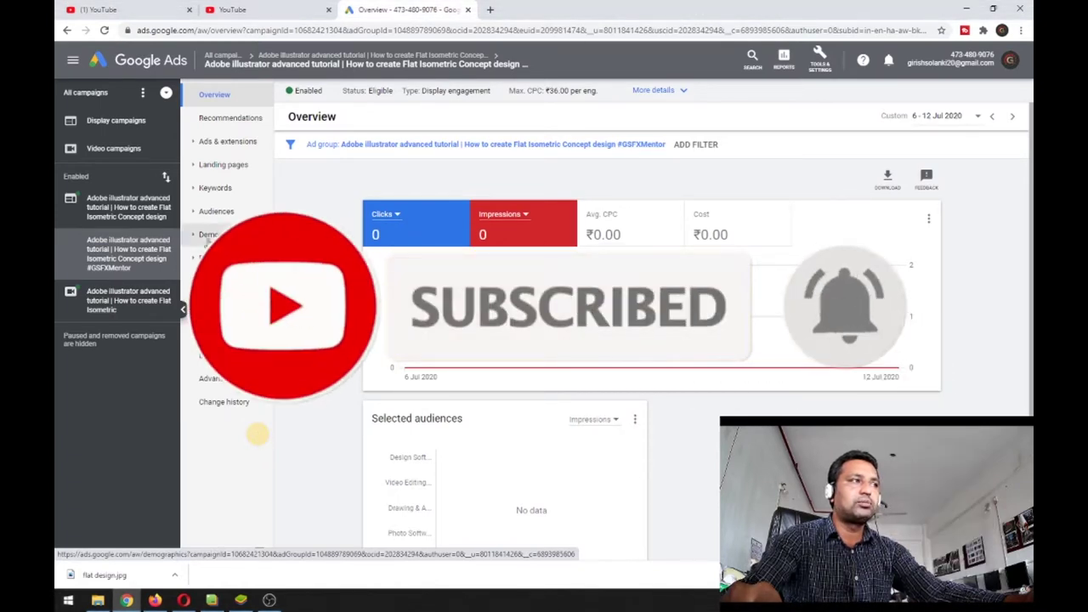
{"action": "left_click", "coordinate": [140, 208]}
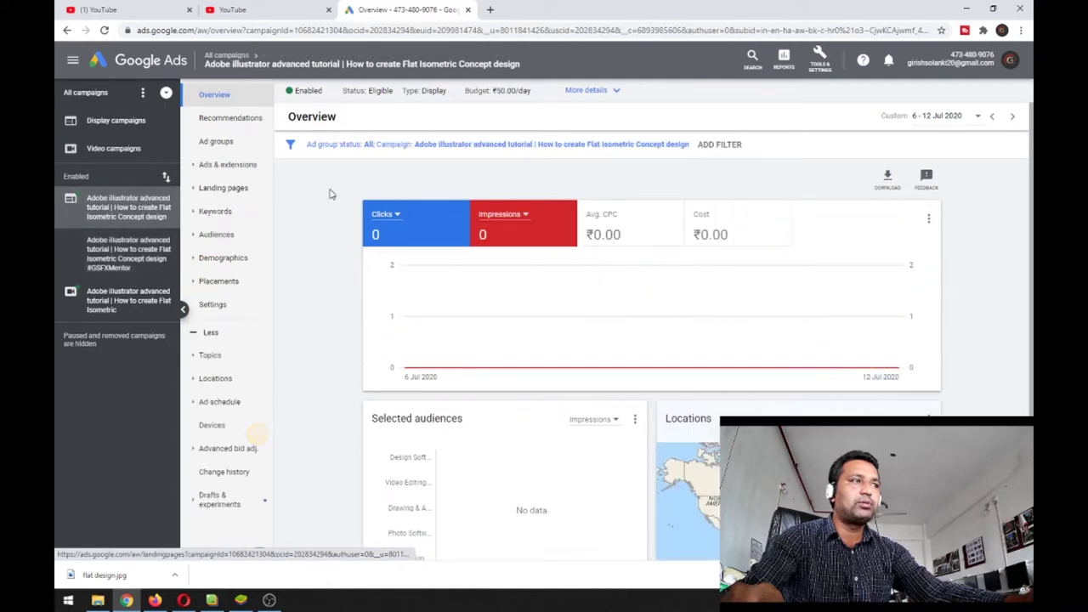
{"action": "left_click", "coordinate": [140, 253]}
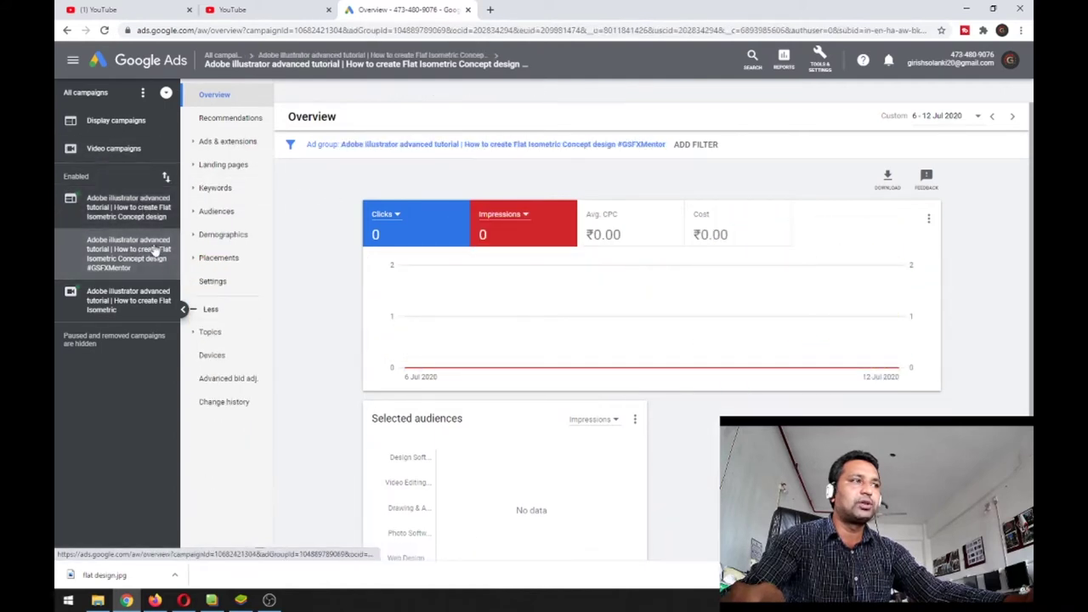
{"action": "left_click", "coordinate": [139, 306]}
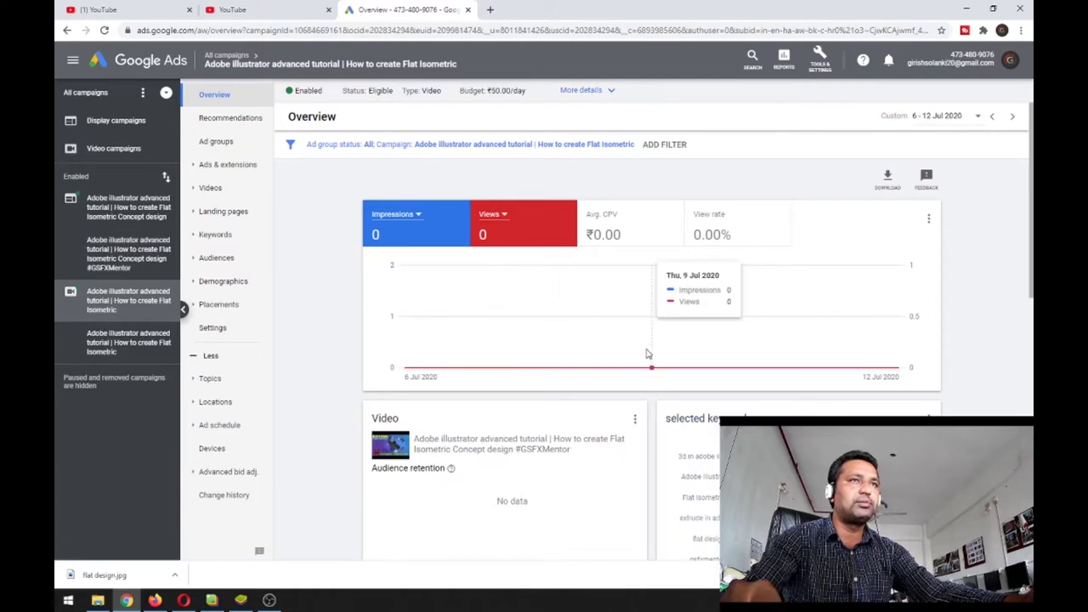
{"action": "left_click", "coordinate": [822, 71]}
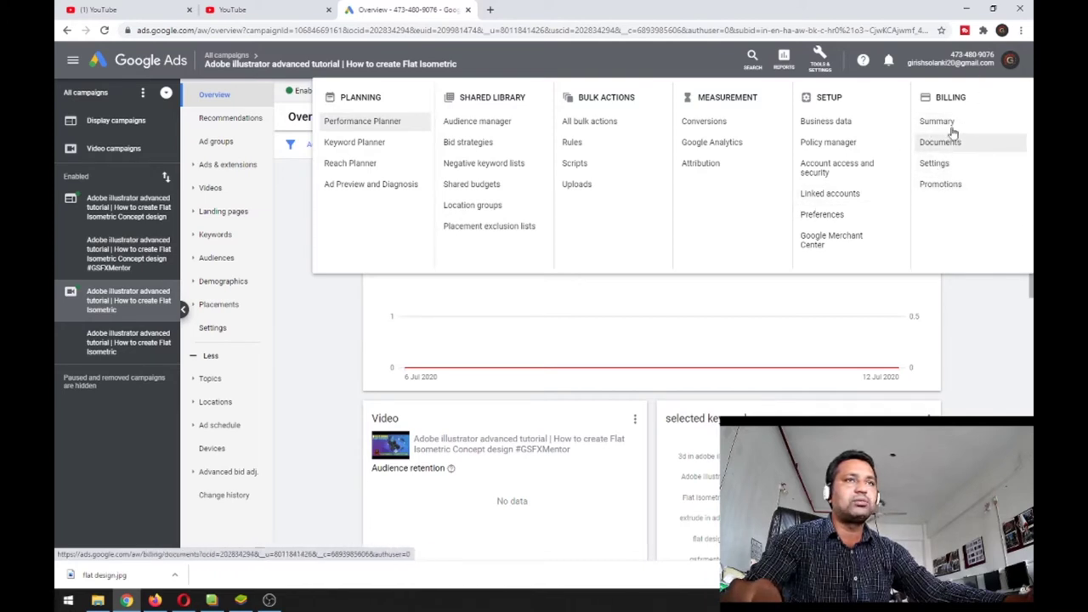
{"action": "left_click", "coordinate": [780, 63]}
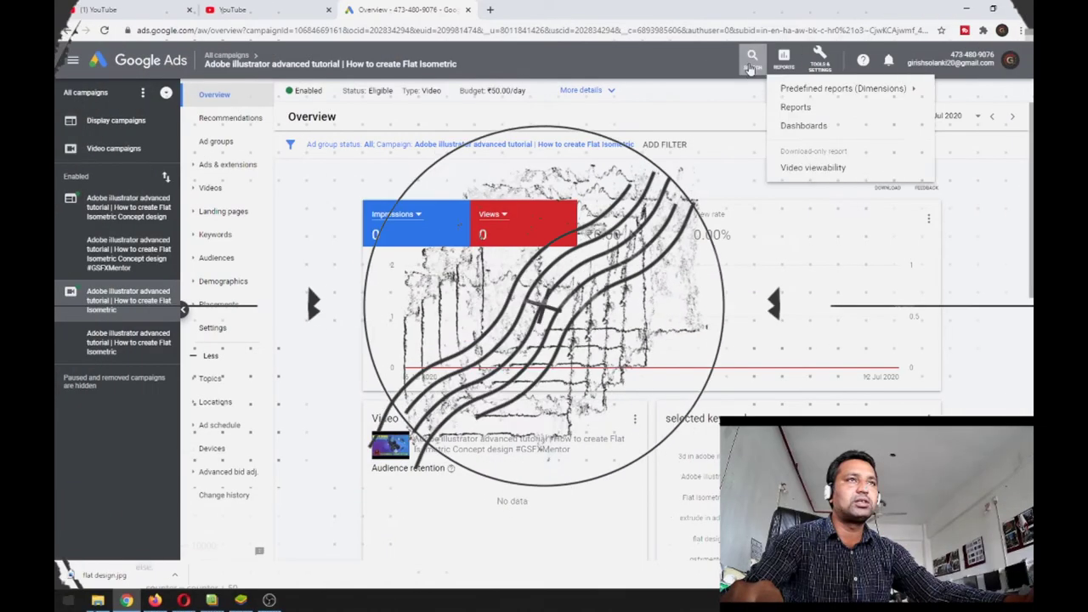
{"action": "left_click", "coordinate": [750, 68]}
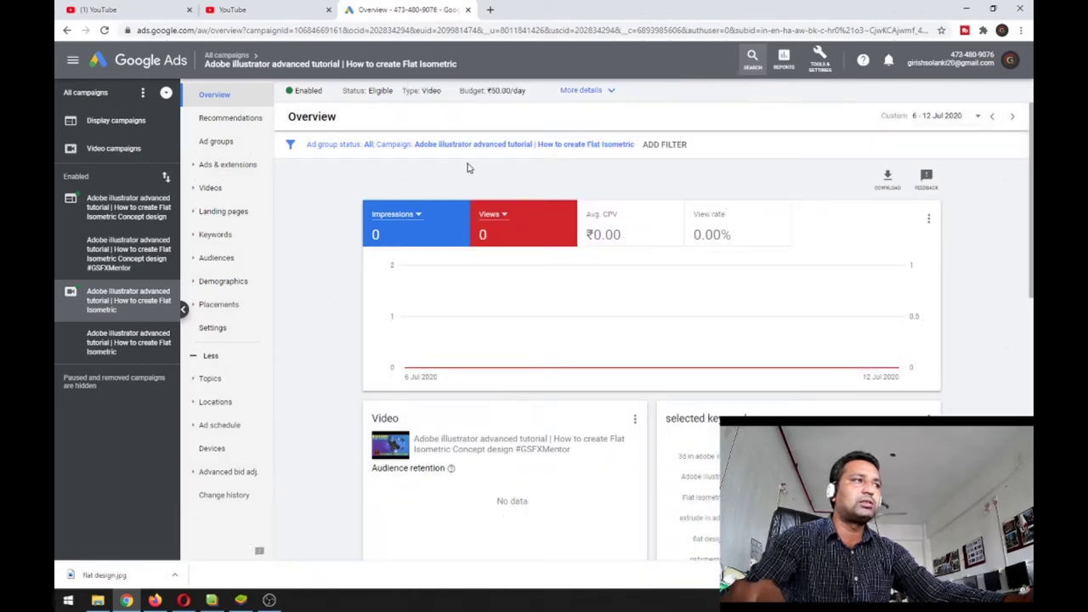
Step: Show the ad groups for all campaigns and set the campaign list's campaign status filter to All
{"action": "left_click", "coordinate": [237, 142]}
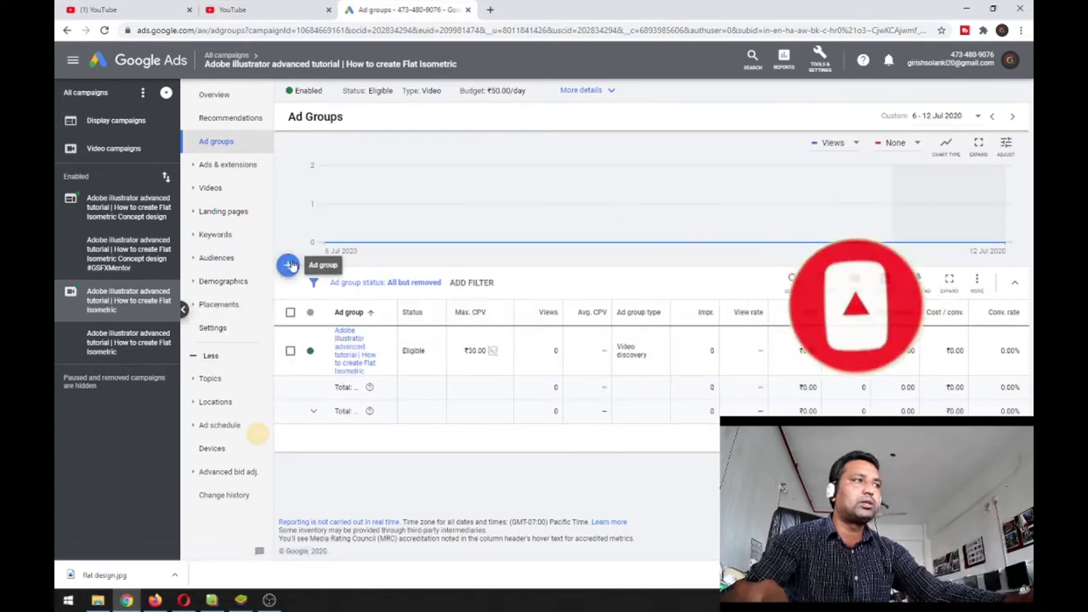
{"action": "left_click", "coordinate": [125, 148]}
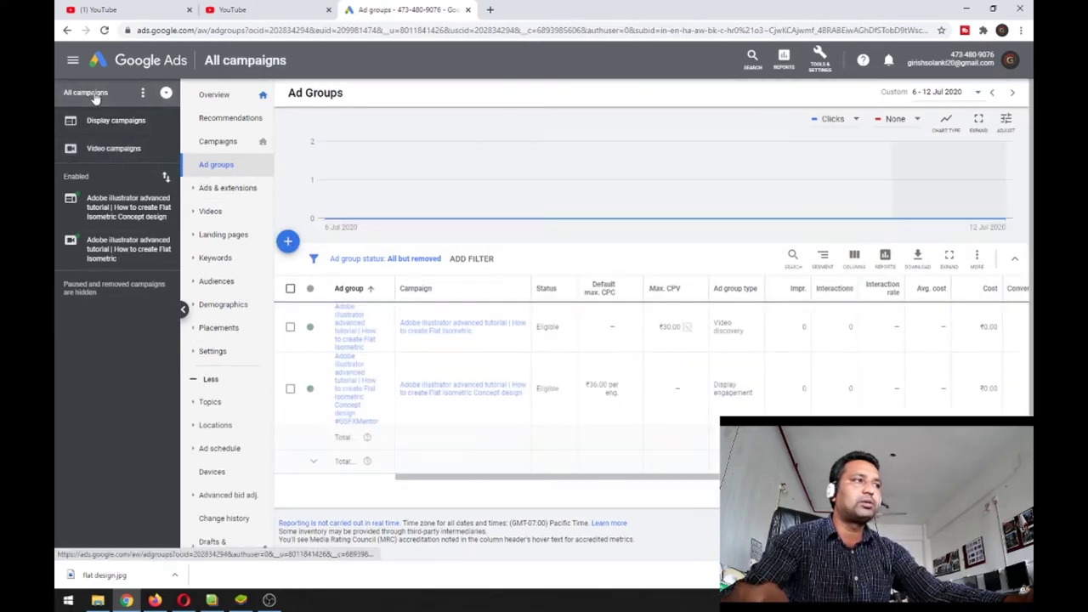
{"action": "left_click", "coordinate": [143, 94]}
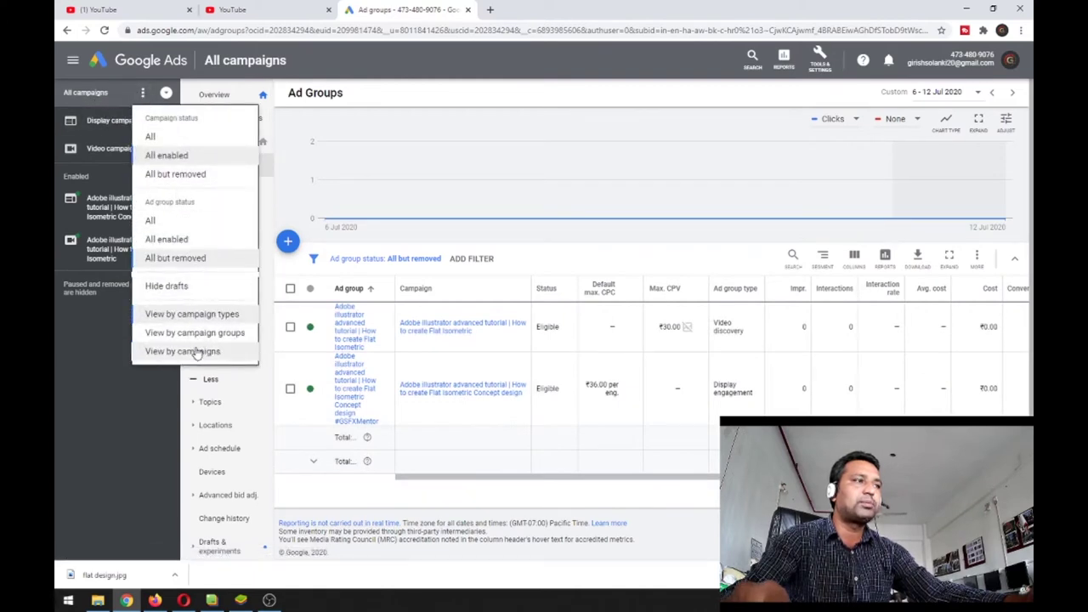
{"action": "left_click", "coordinate": [215, 175]}
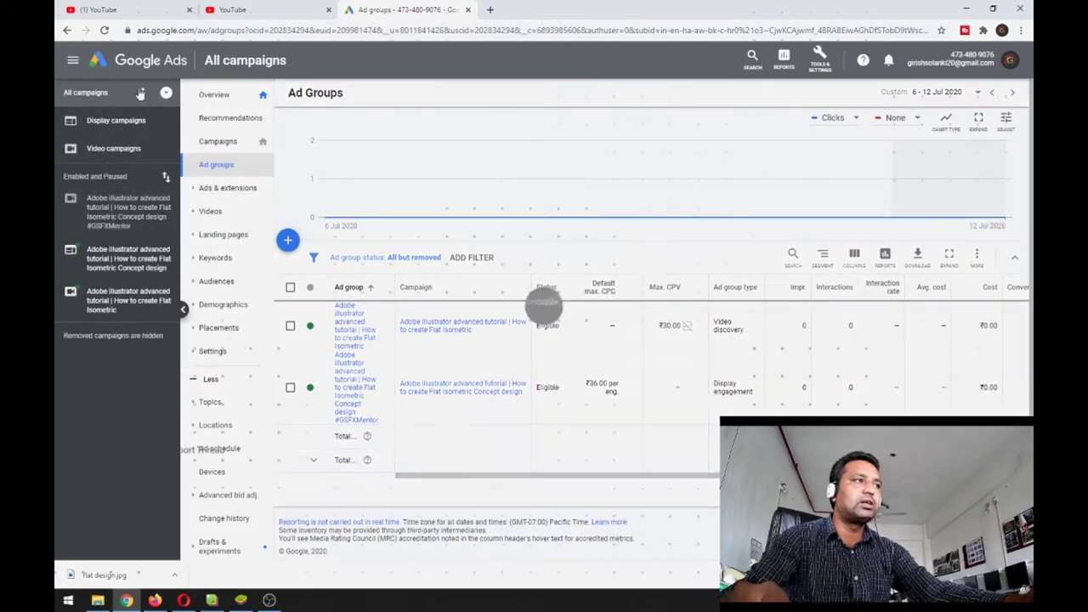
{"action": "left_click", "coordinate": [141, 93]}
{"action": "left_click", "coordinate": [150, 136]}
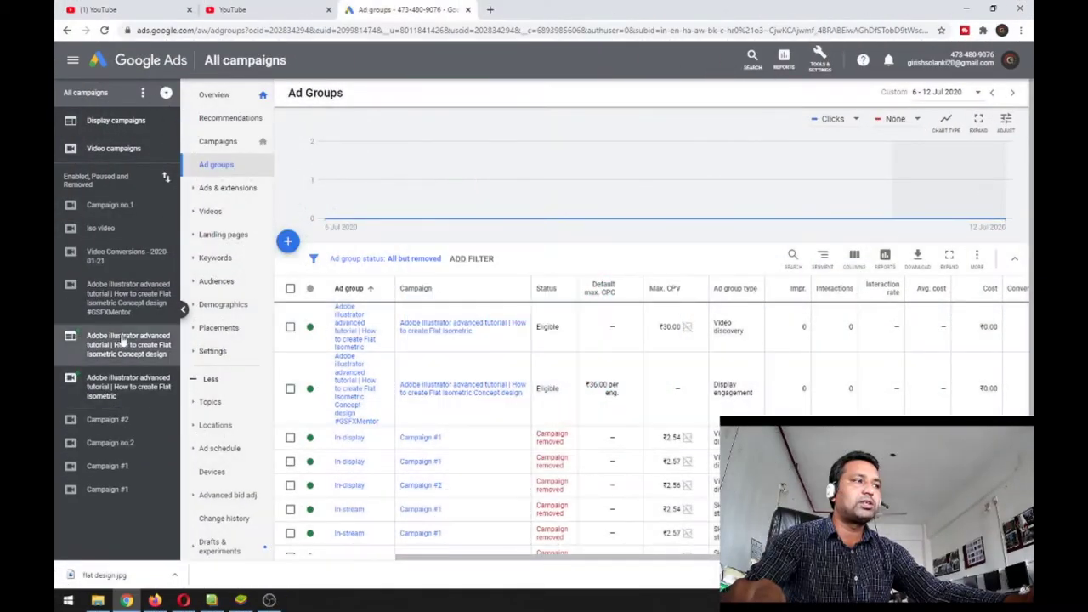
{"action": "scroll", "coordinate": [259, 437], "scroll_direction": "down", "scroll_amount": 3}
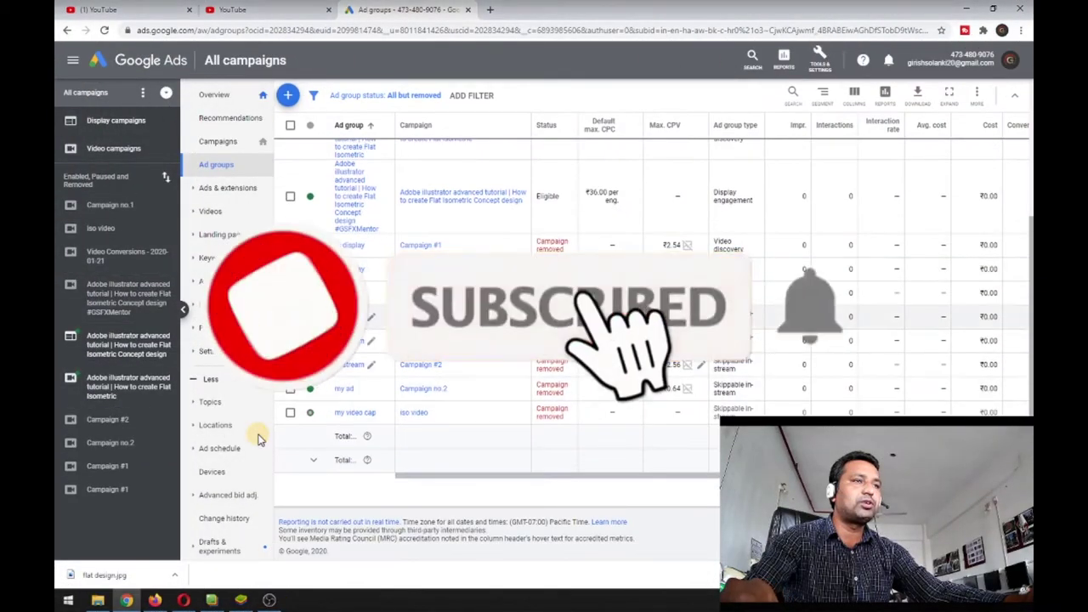
{"action": "scroll", "coordinate": [259, 437], "scroll_direction": "up", "scroll_amount": 5}
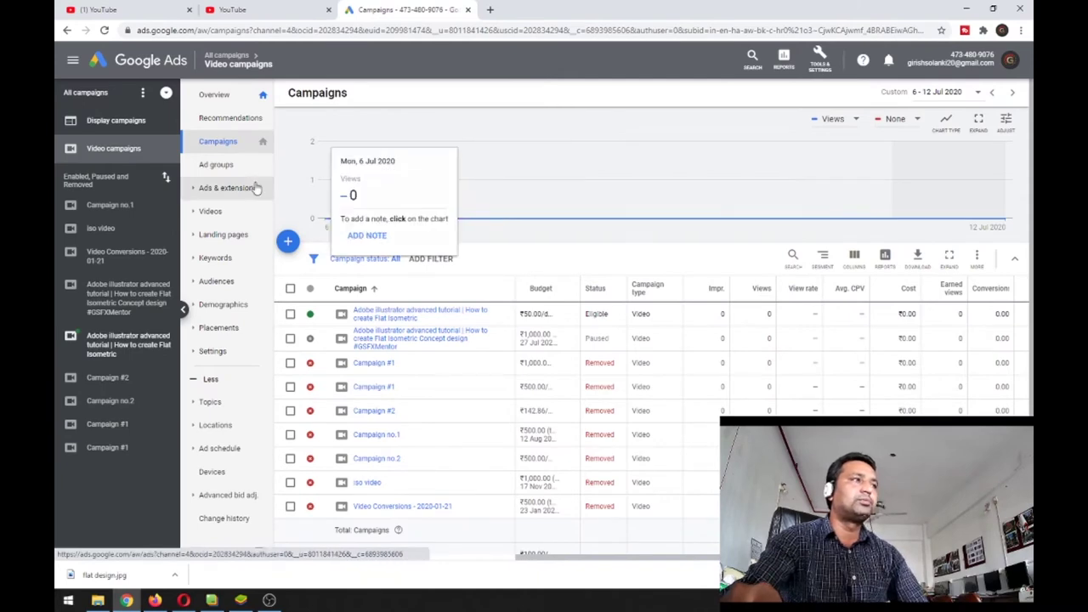
Step: Start a new campaign from the all-campaigns view and select the Product and brand consideration goal
{"action": "left_click", "coordinate": [95, 92]}
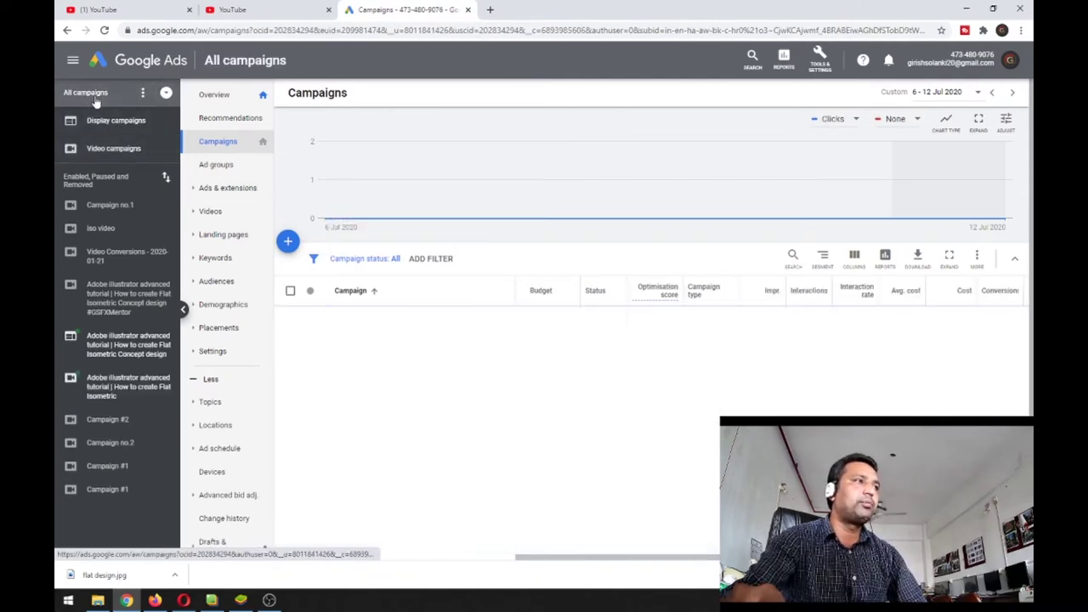
{"action": "left_click", "coordinate": [288, 243]}
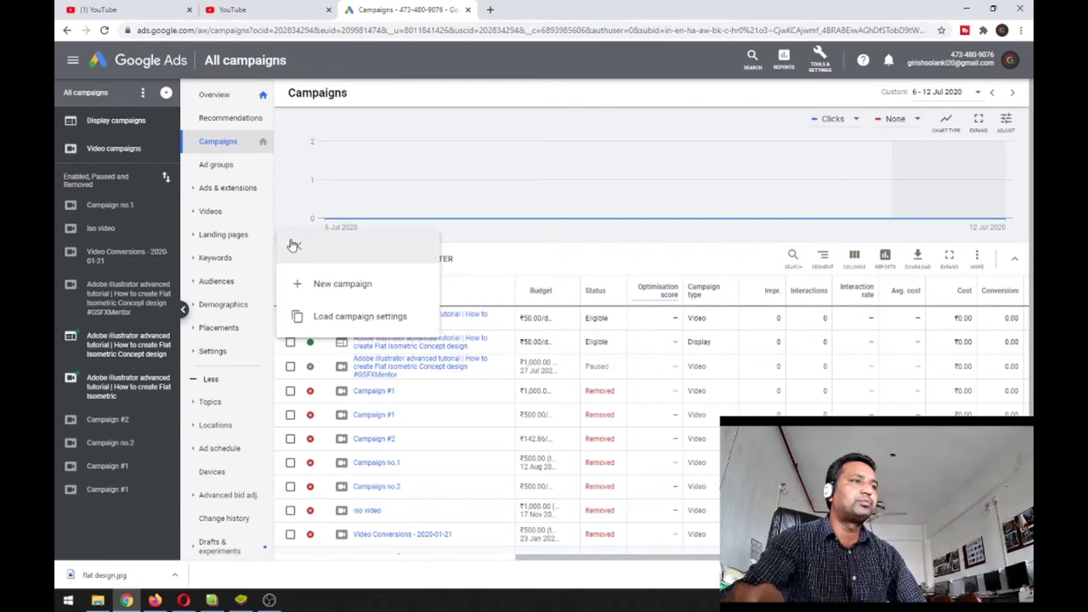
{"action": "left_click", "coordinate": [403, 289]}
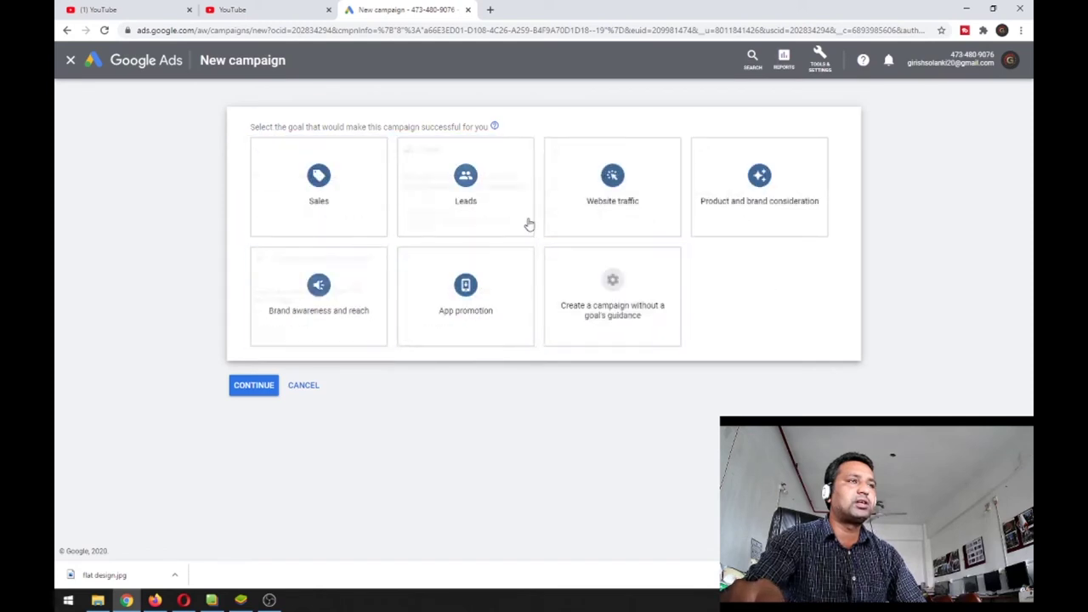
{"action": "left_click", "coordinate": [775, 213]}
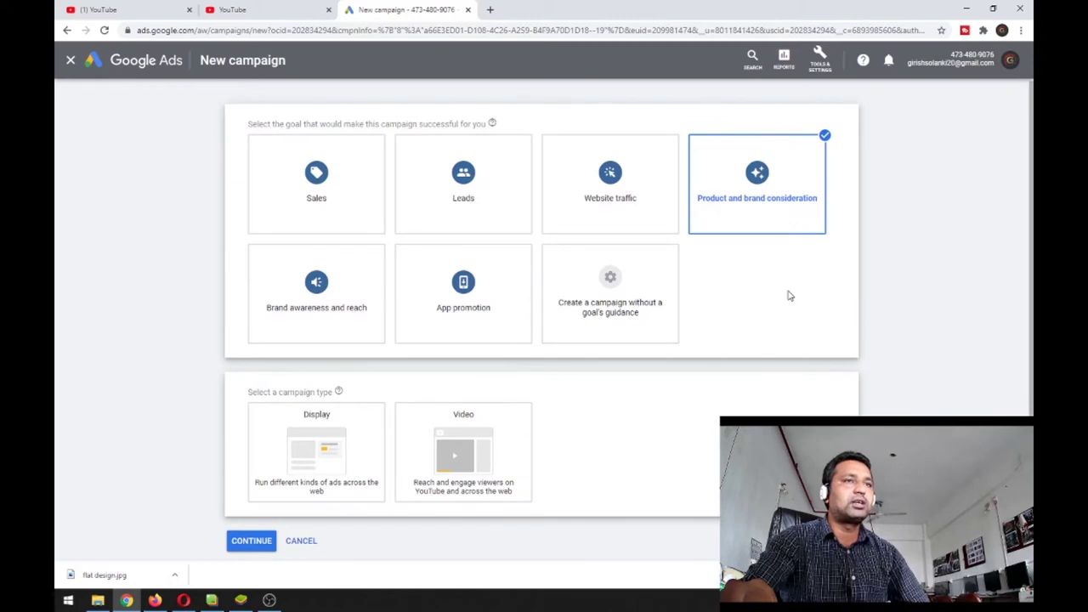
Step: Choose the Video campaign type with the Influence consideration subtype and continue to the campaign setup
{"action": "scroll", "coordinate": [789, 295], "scroll_direction": "down", "scroll_amount": 1}
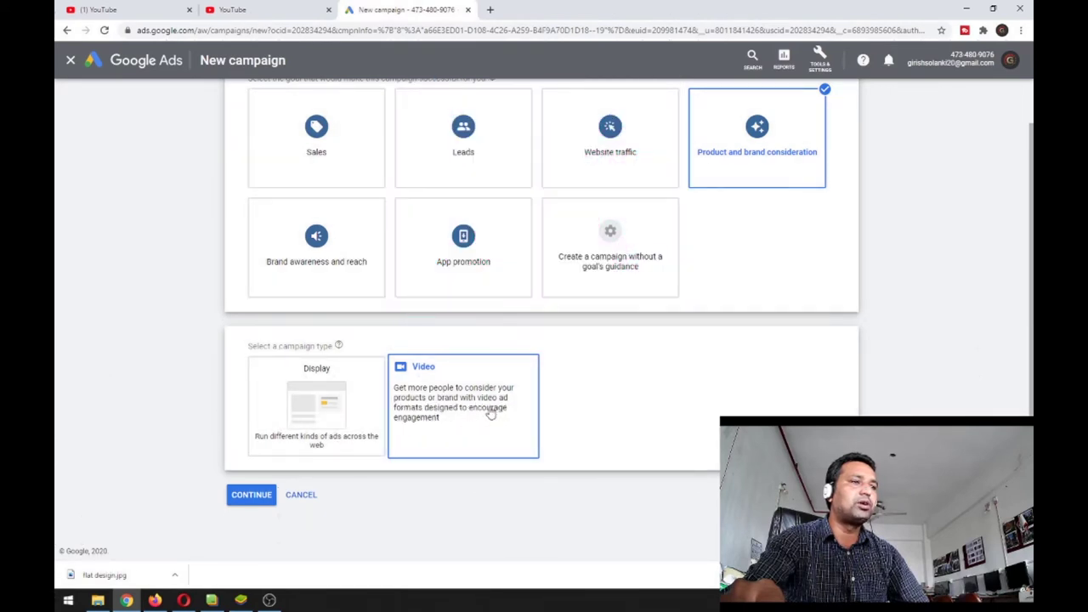
{"action": "left_click", "coordinate": [478, 414]}
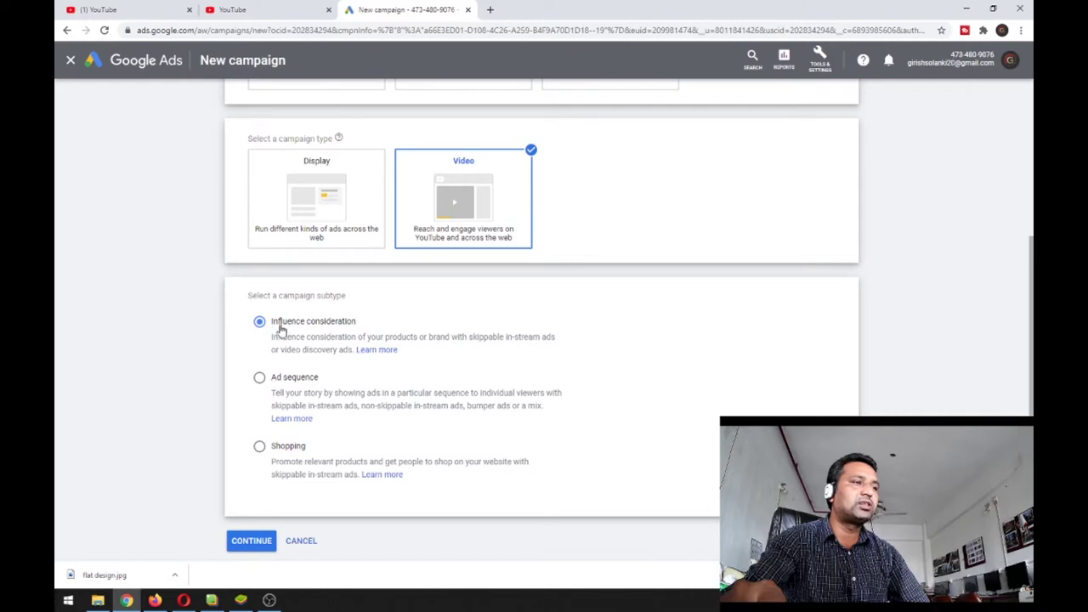
{"action": "scroll", "coordinate": [454, 369], "scroll_direction": "down", "scroll_amount": 1}
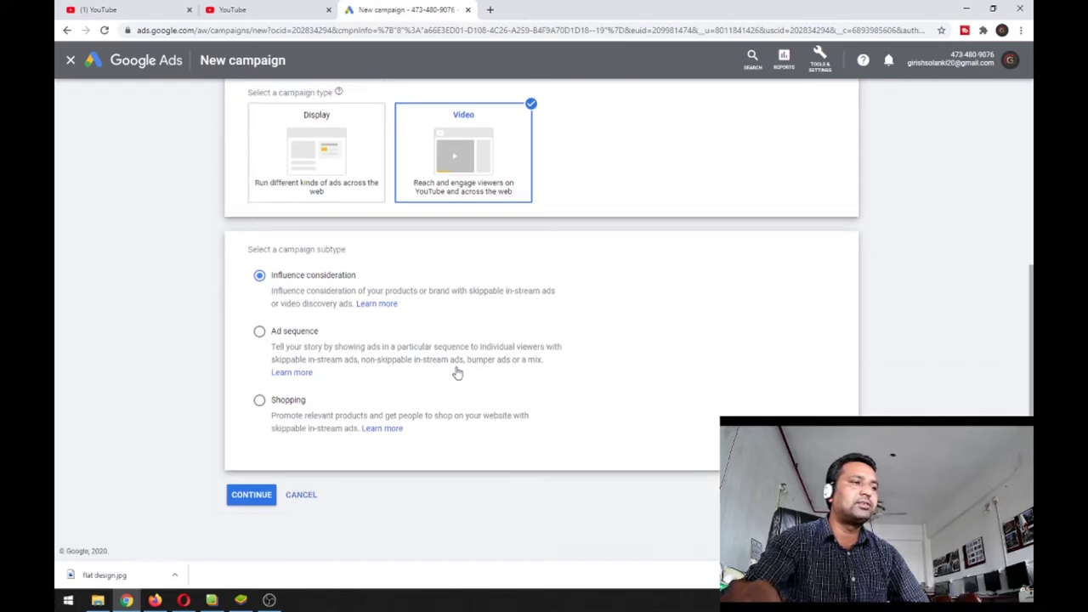
{"action": "left_click", "coordinate": [251, 496]}
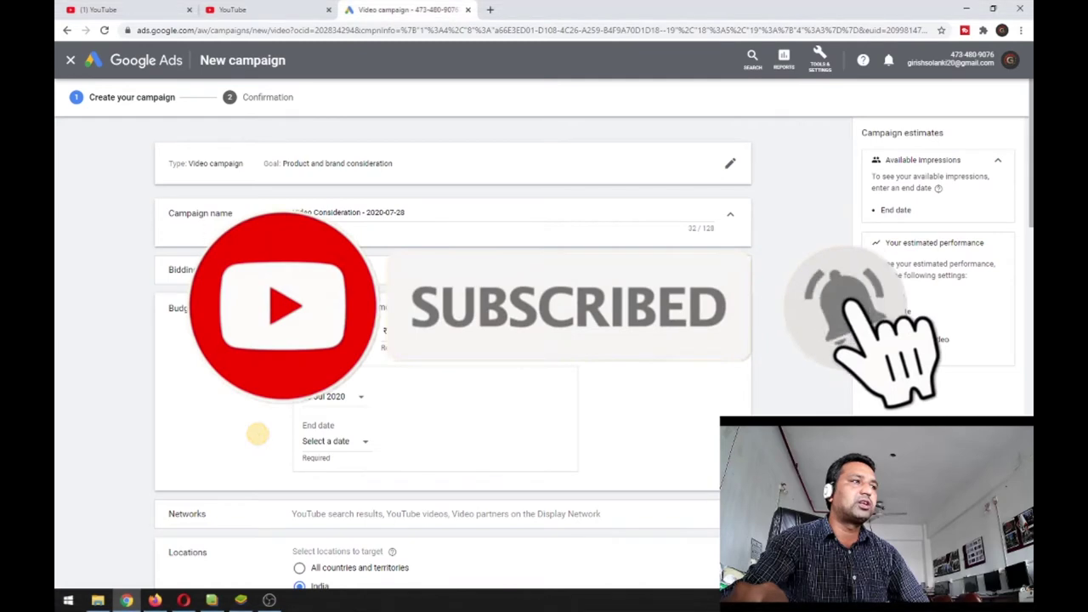
Step: Switch to YouTube and open the flat isometric concept design video's details in YouTube Studio from the GSFXMentor channel
{"action": "left_click", "coordinate": [432, 213]}
{"action": "left_click_drag", "start_coordinate": [432, 213], "coordinate": [289, 212]}
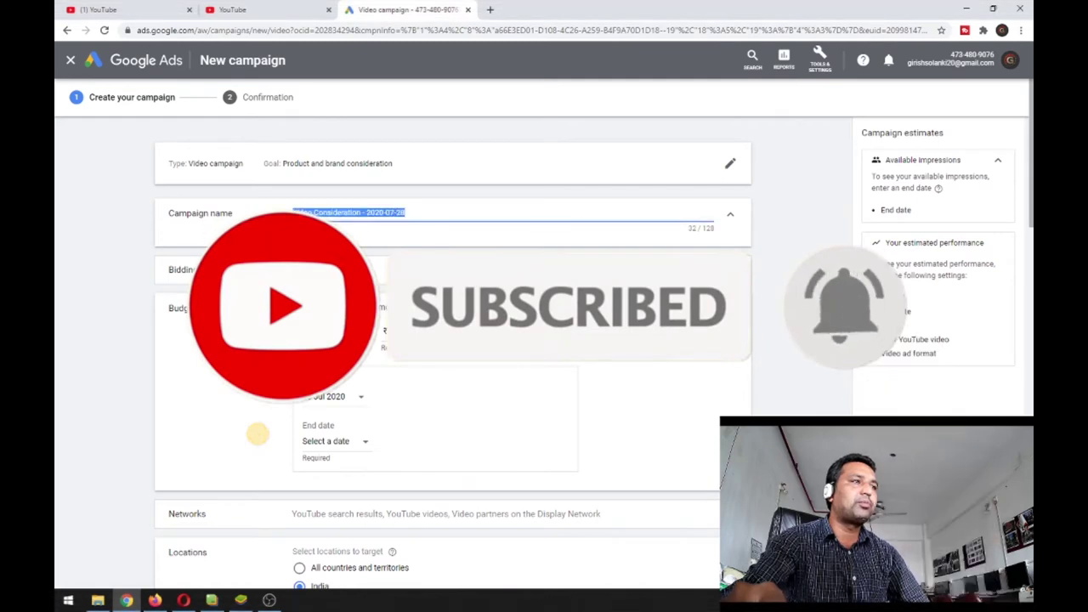
{"action": "left_click", "coordinate": [249, 11]}
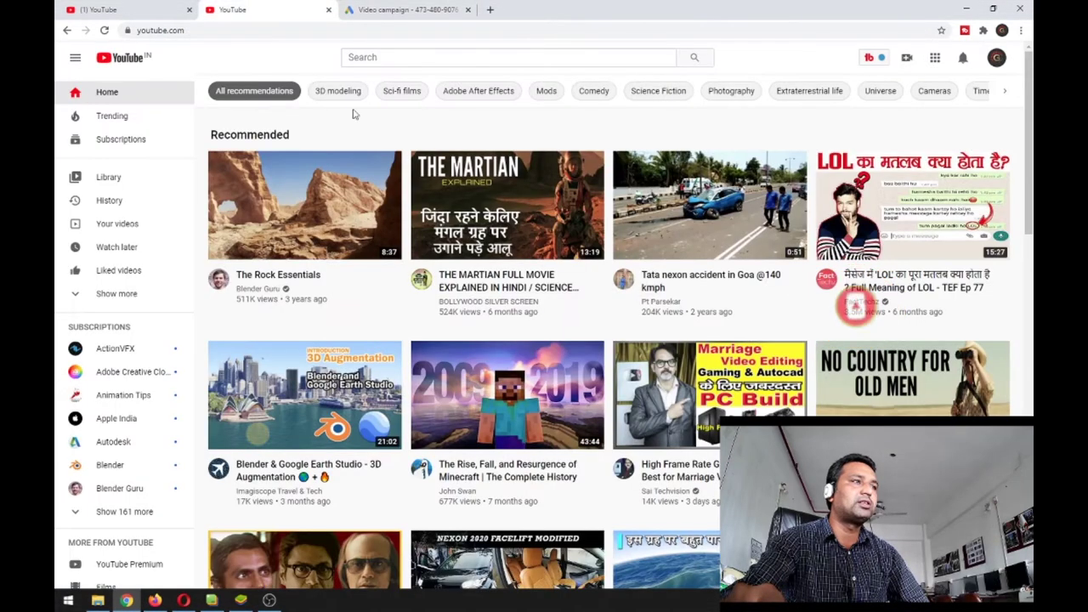
{"action": "left_click", "coordinate": [380, 9]}
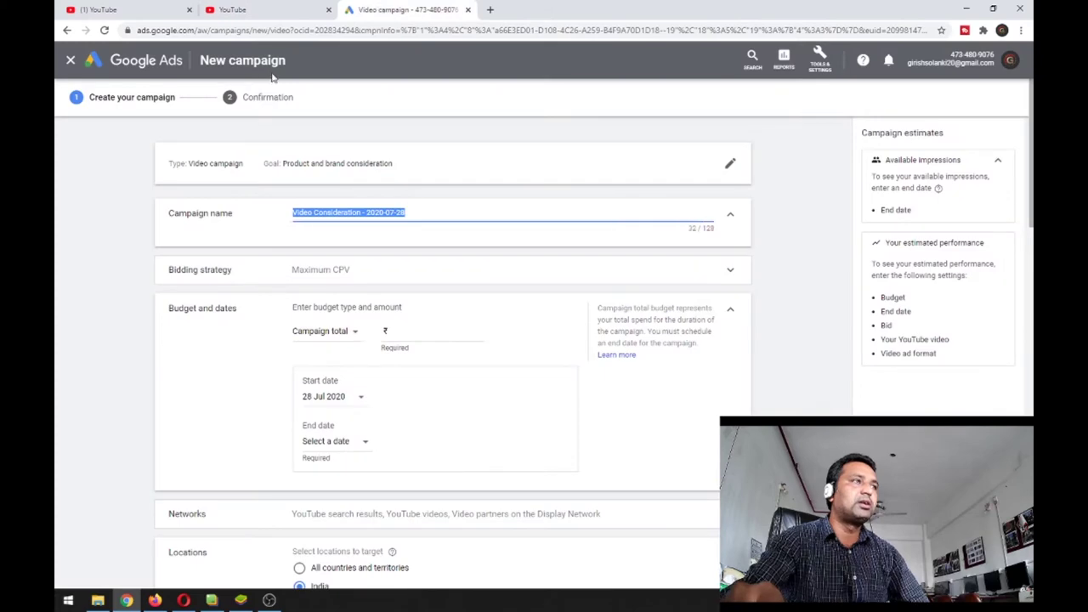
{"action": "left_click", "coordinate": [146, 10]}
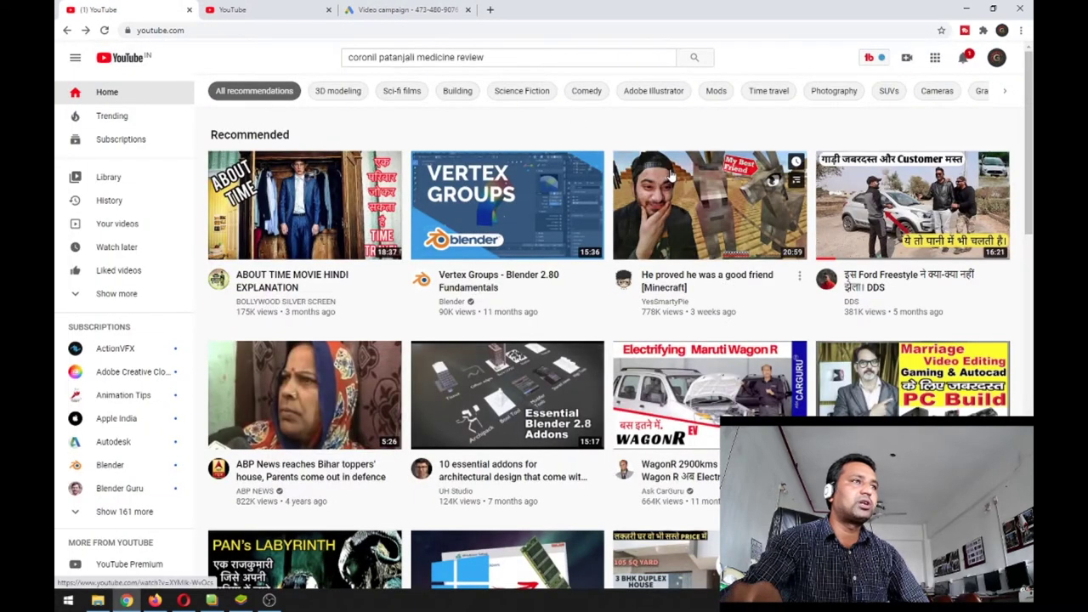
{"action": "left_click", "coordinate": [995, 59]}
{"action": "left_click", "coordinate": [903, 146]}
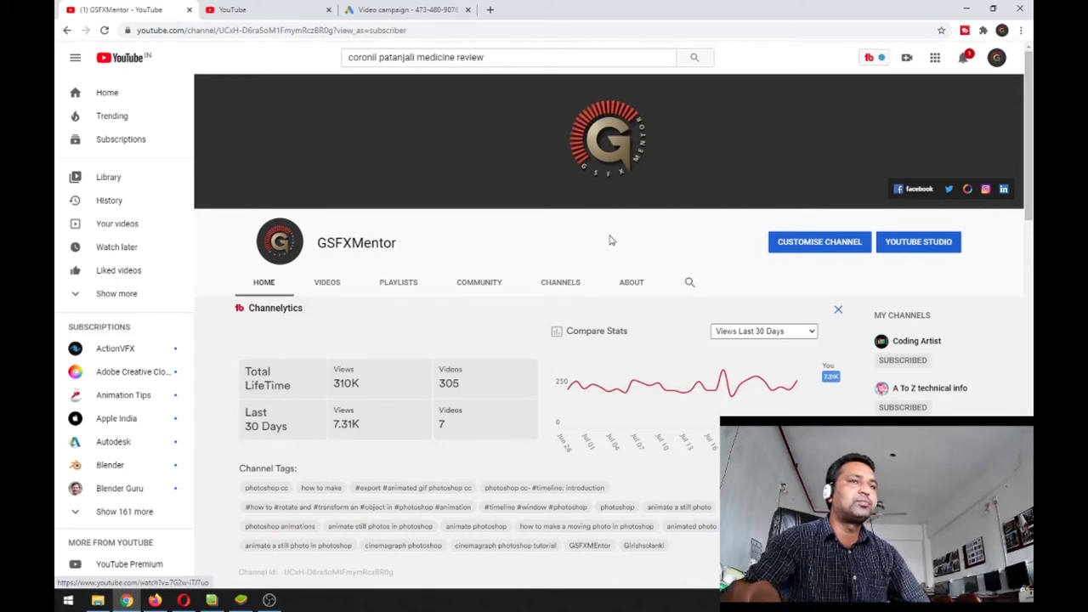
{"action": "scroll", "coordinate": [609, 240], "scroll_direction": "down", "scroll_amount": 4}
{"action": "left_click", "coordinate": [385, 379]}
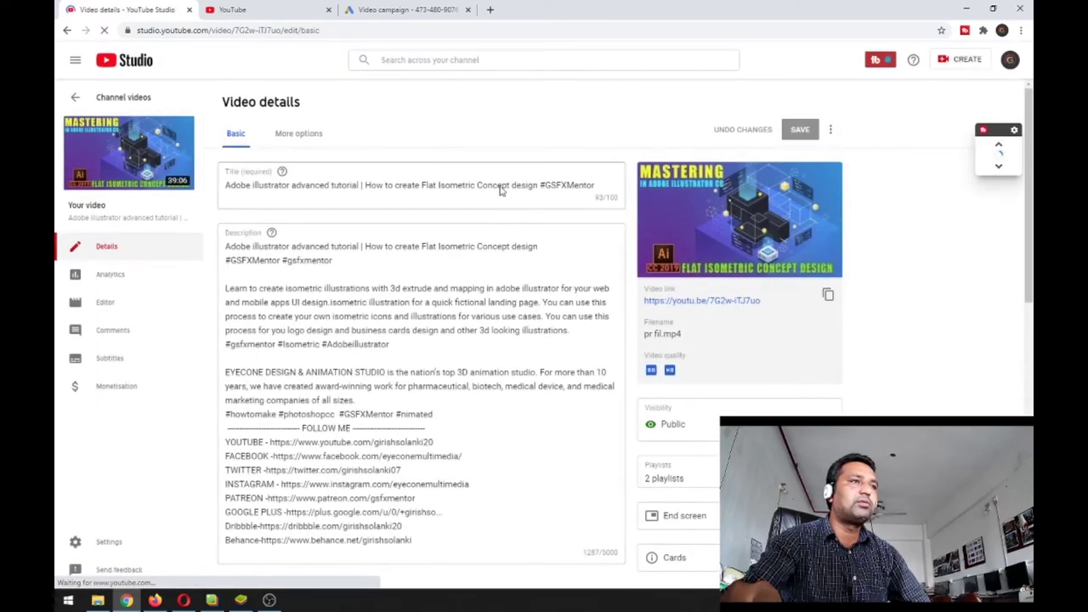
Step: Copy the video title without its hashtag and name the Google Ads campaign "Adobe illustrator advanced tutorial | How to create Flat Isometric Concept design"
{"action": "left_click", "coordinate": [498, 186]}
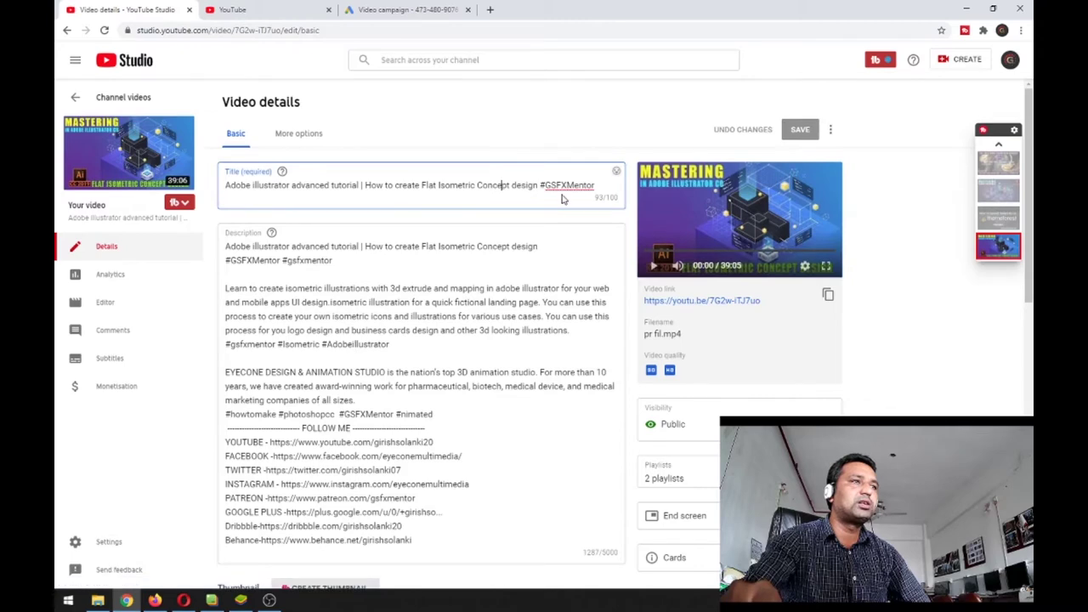
{"action": "left_click_drag", "start_coordinate": [537, 185], "coordinate": [208, 185]}
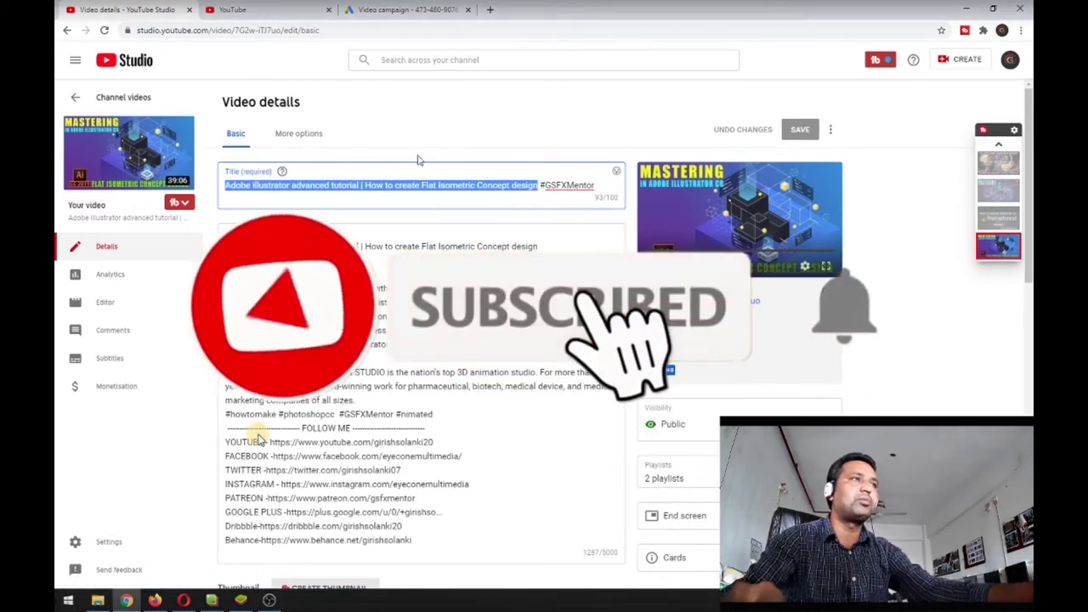
{"action": "left_click", "coordinate": [407, 10]}
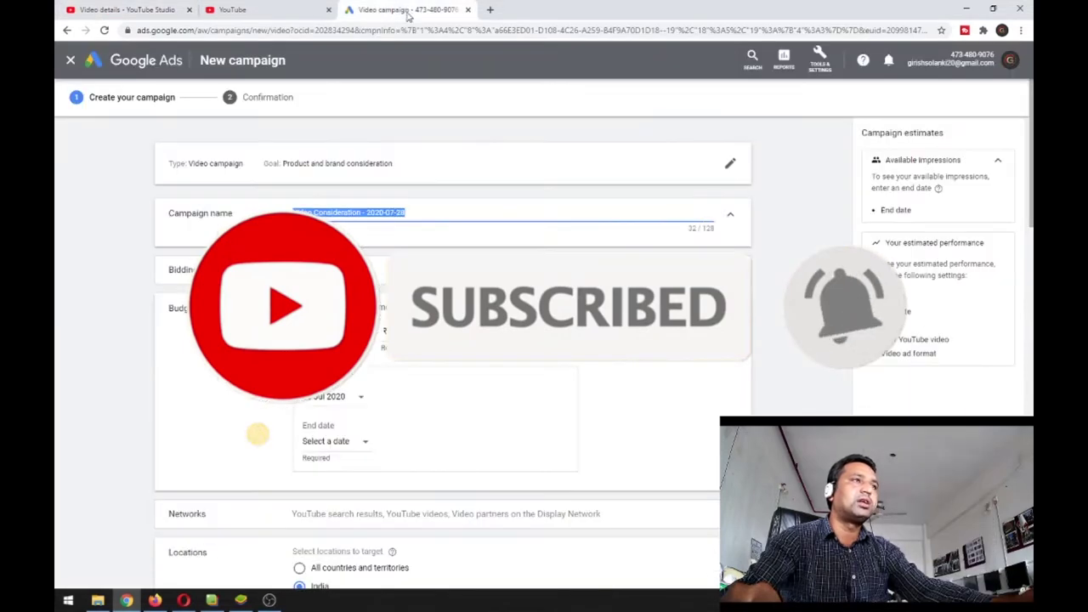
{"action": "type", "text": "Adobe Illustrator advanced tutorial | How to create Flat Isometric Concept design"}
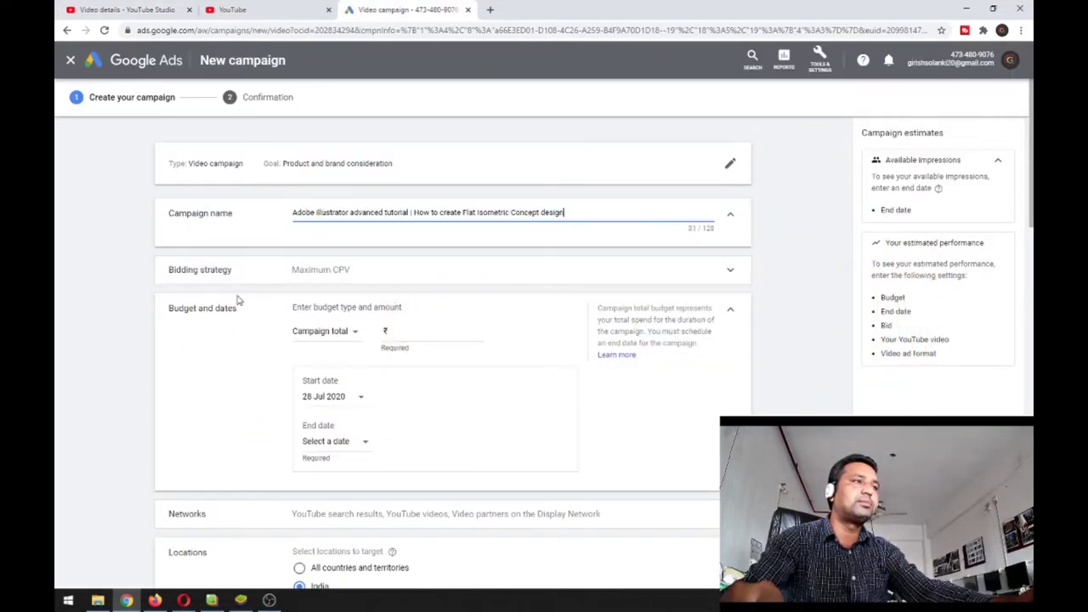
Step: Expand the bidding strategy details and set the campaign budget to a daily amount of ₹50
{"action": "left_click", "coordinate": [400, 275]}
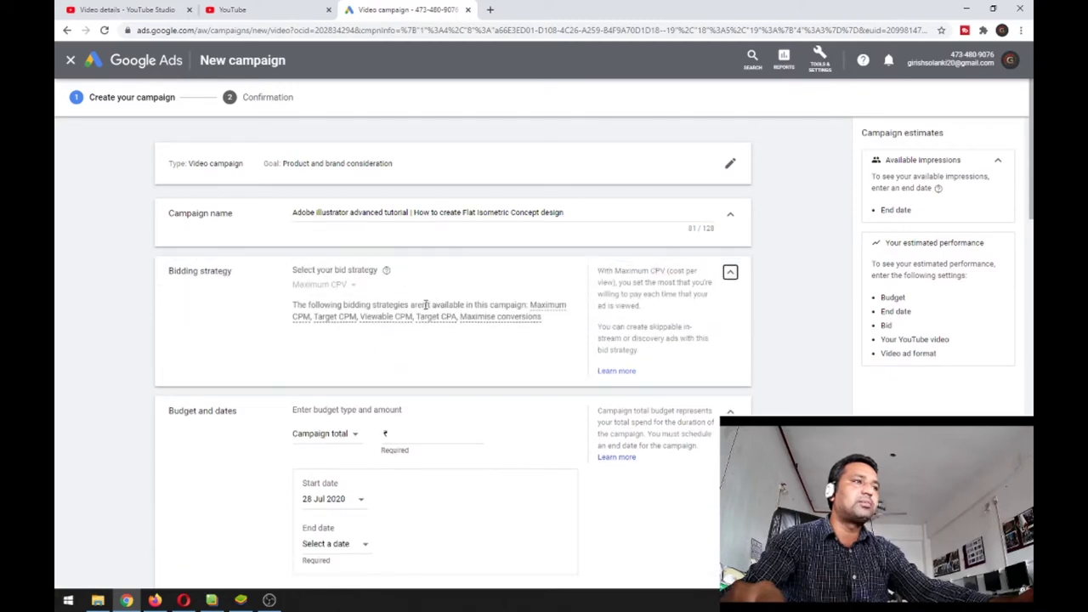
{"action": "scroll", "coordinate": [491, 347], "scroll_direction": "down", "scroll_amount": 2}
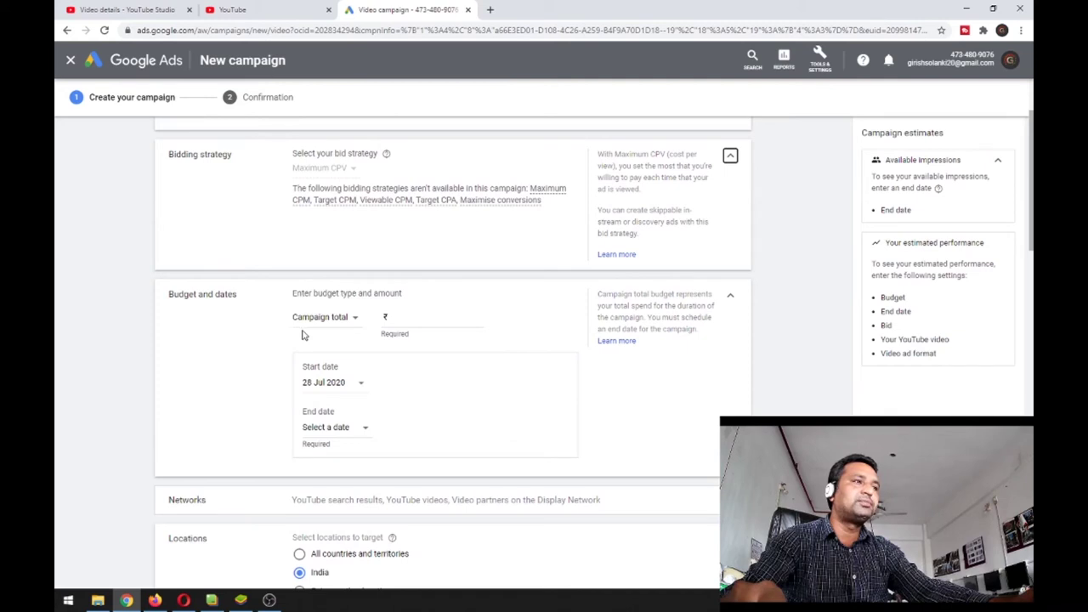
{"action": "left_click", "coordinate": [356, 319]}
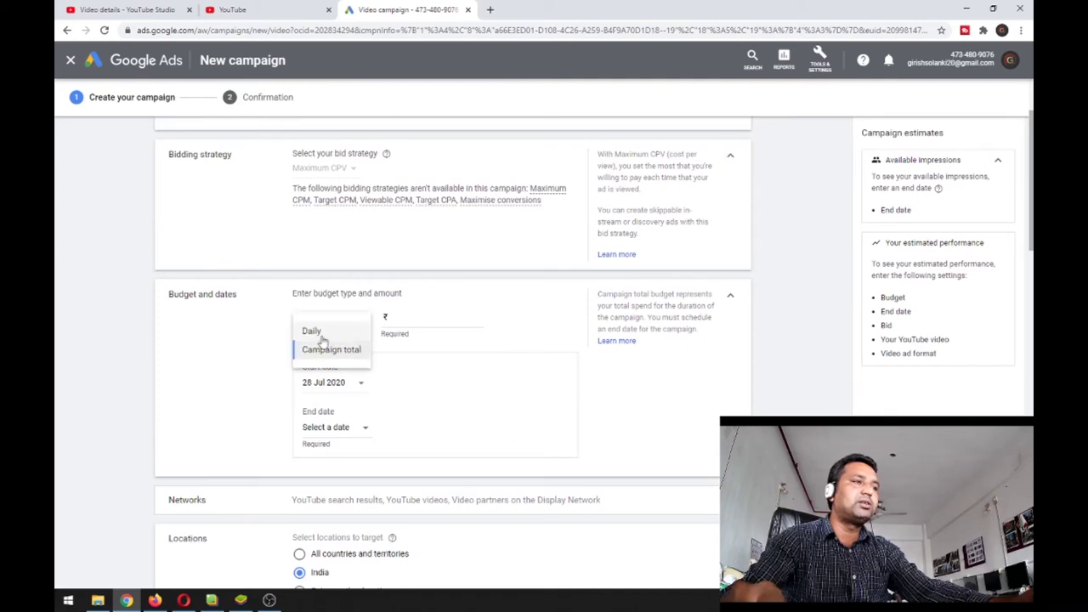
{"action": "left_click", "coordinate": [323, 334]}
{"action": "left_click", "coordinate": [352, 320]}
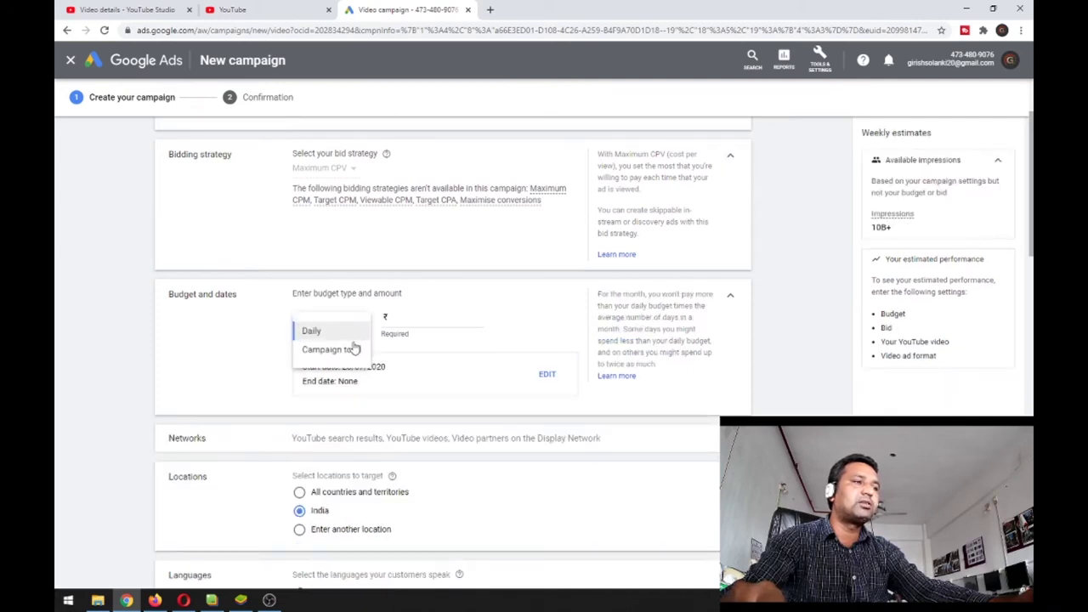
{"action": "left_click", "coordinate": [356, 356]}
{"action": "left_click", "coordinate": [358, 320]}
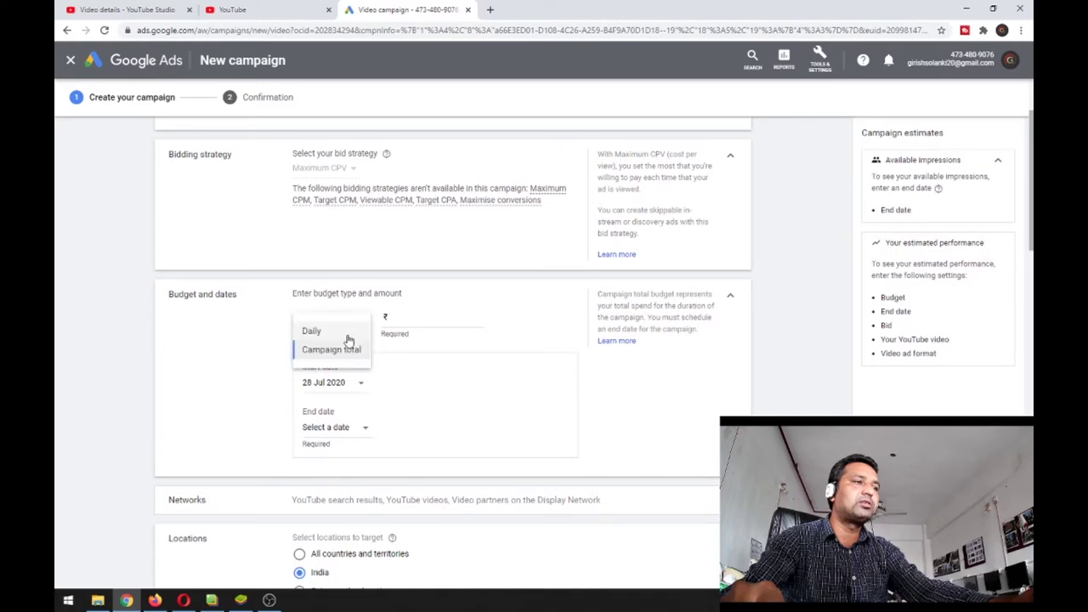
{"action": "left_click", "coordinate": [348, 336]}
{"action": "left_click", "coordinate": [409, 321]}
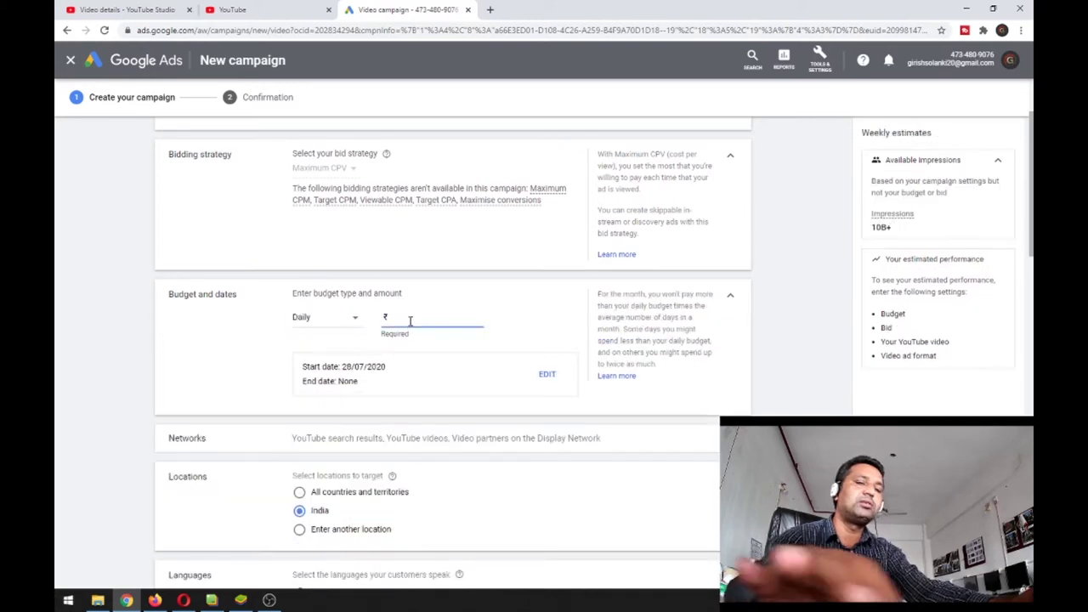
{"action": "type", "text": "50"}
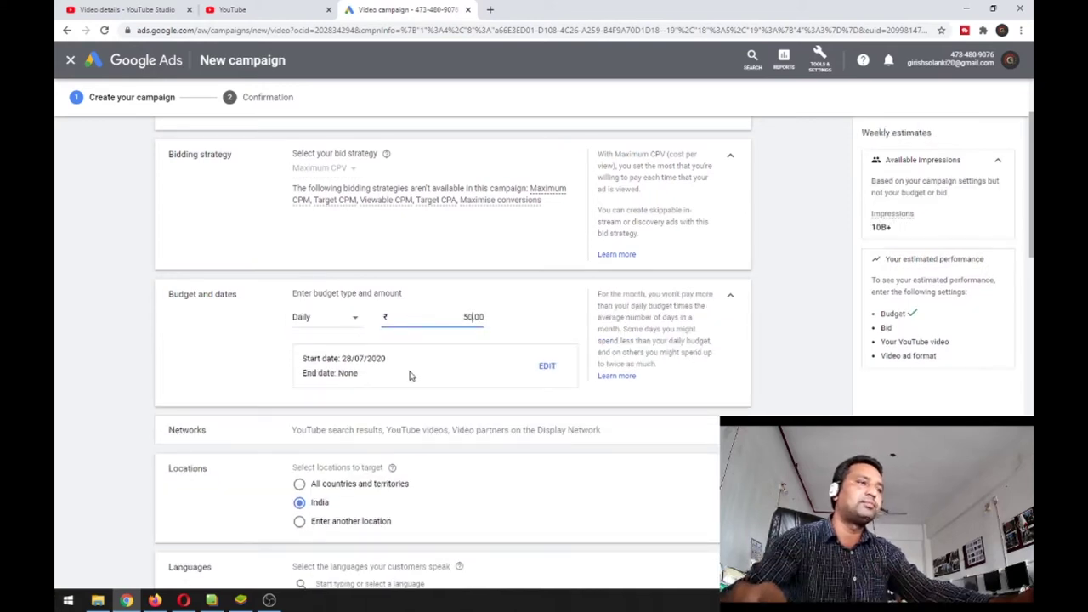
Step: Schedule the campaign to start on 29 Jul 2020 and end on 15 Aug 2020
{"action": "left_click", "coordinate": [548, 367]}
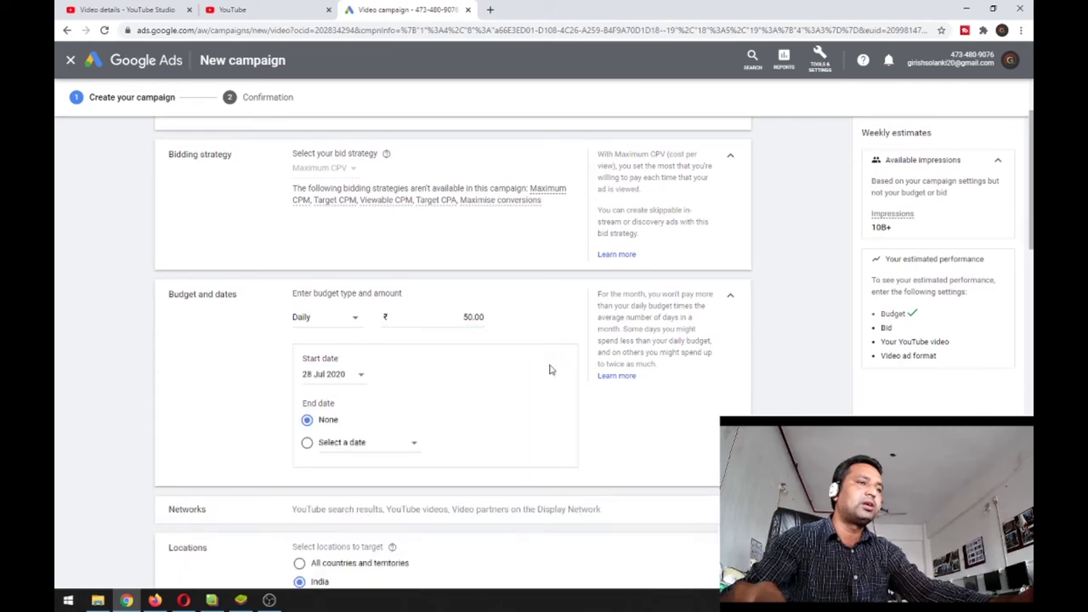
{"action": "left_click", "coordinate": [363, 378]}
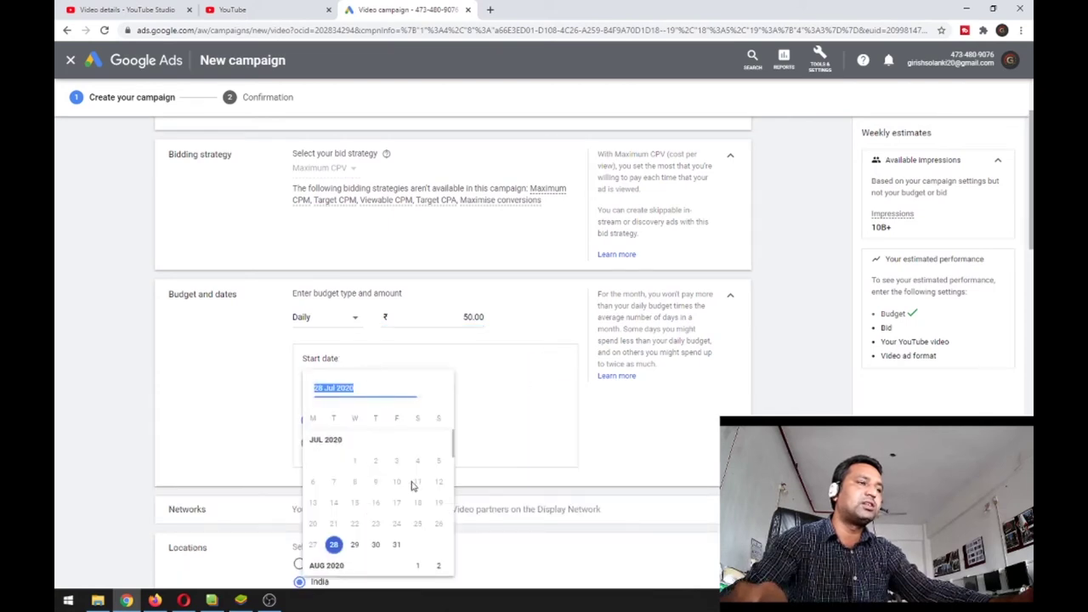
{"action": "left_click", "coordinate": [357, 546]}
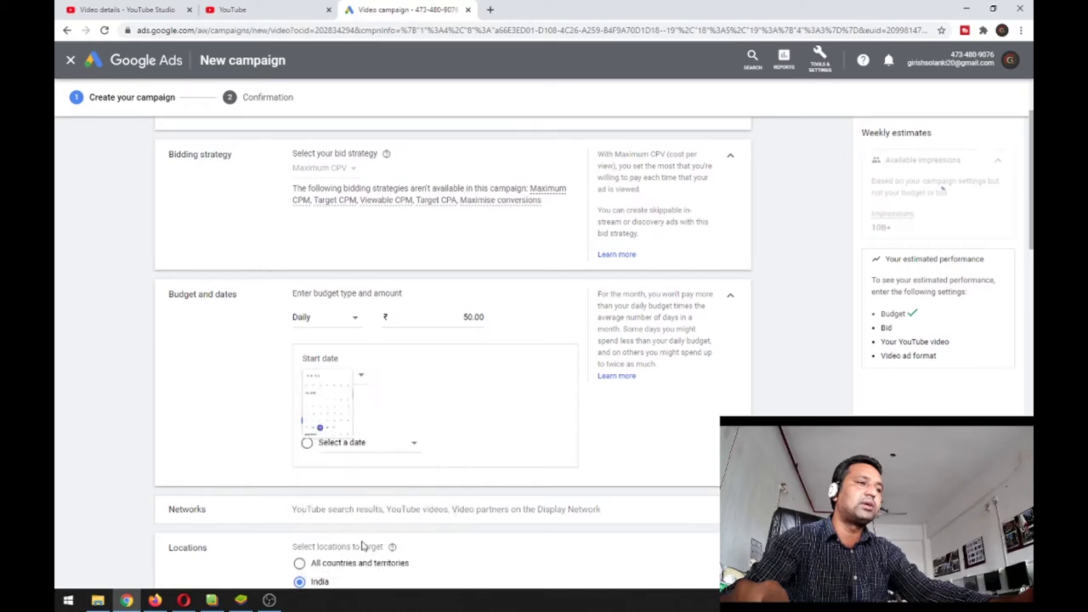
{"action": "left_click", "coordinate": [381, 445]}
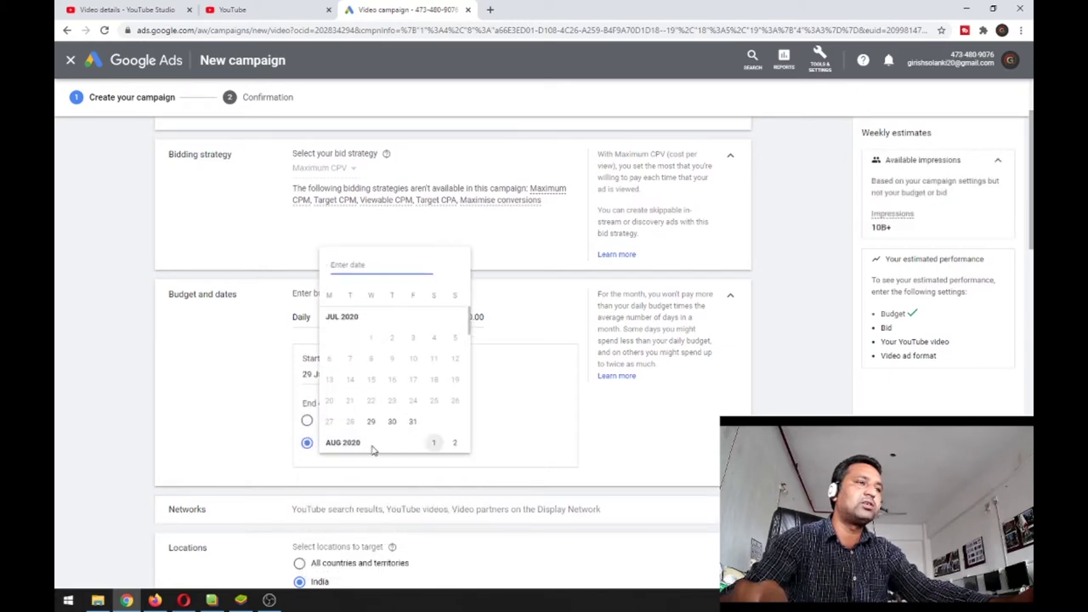
{"action": "scroll", "coordinate": [396, 410], "scroll_direction": "down", "scroll_amount": 3}
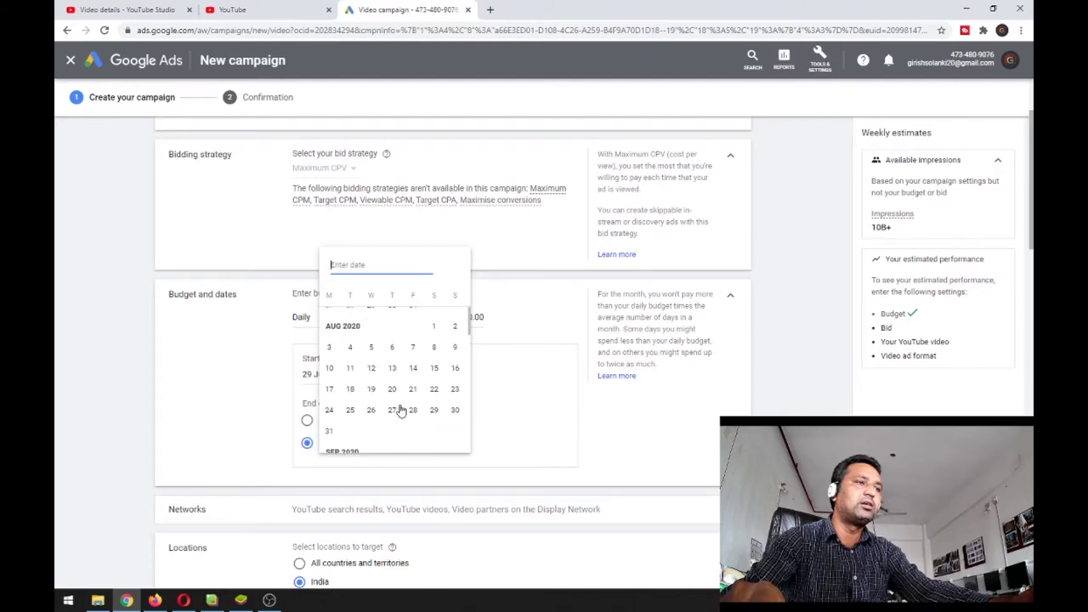
{"action": "left_click", "coordinate": [433, 368]}
Step: Exclude video partners on the Display Network, keeping YouTube search results and YouTube videos as the campaign's networks
{"action": "scroll", "coordinate": [257, 436], "scroll_direction": "down", "scroll_amount": 1}
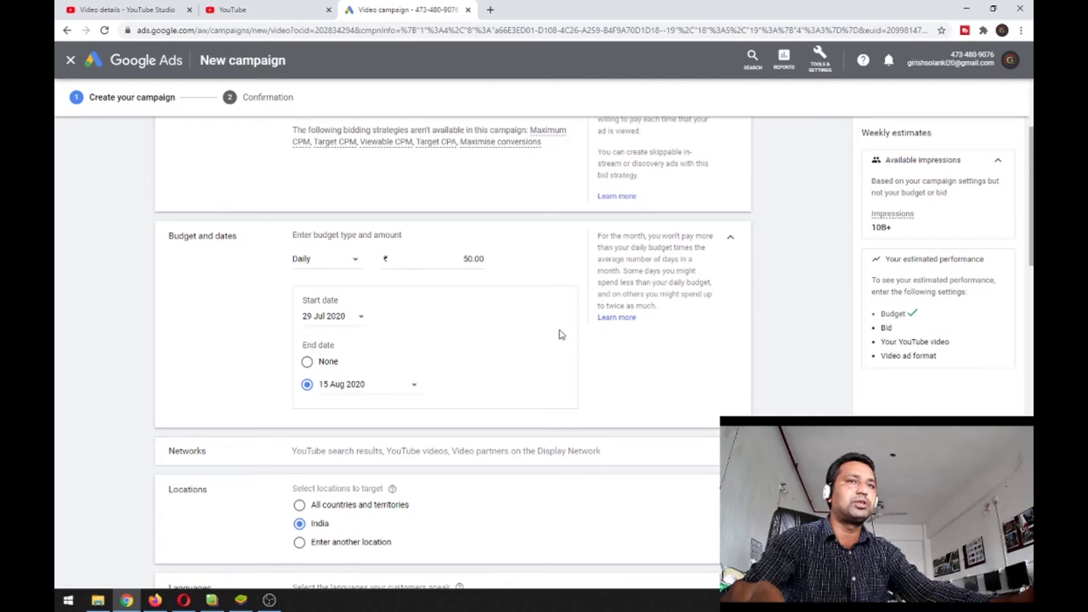
{"action": "scroll", "coordinate": [630, 347], "scroll_direction": "down", "scroll_amount": 2}
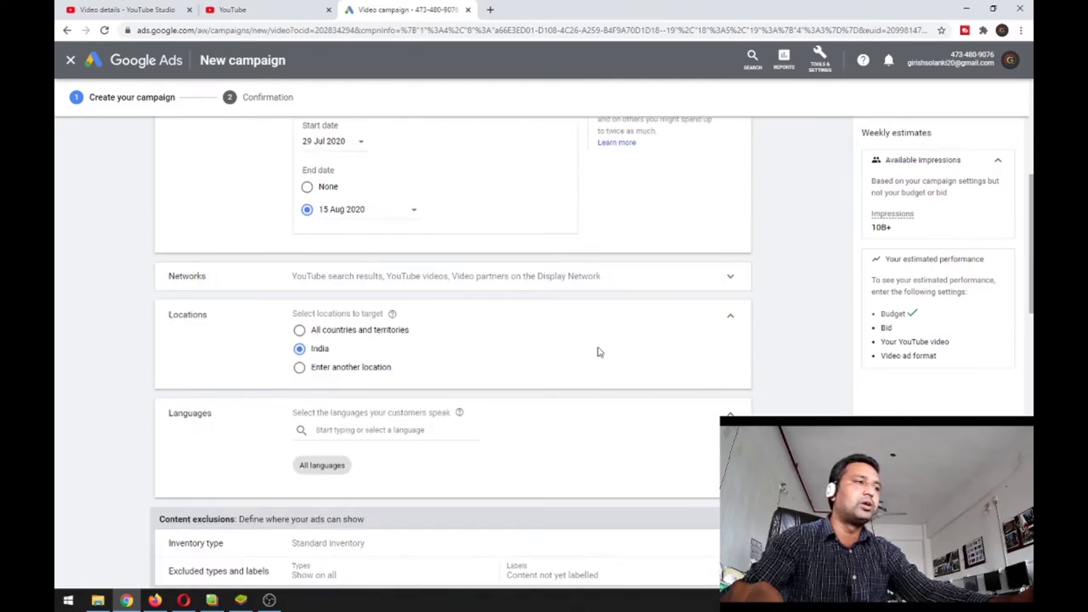
{"action": "left_click", "coordinate": [389, 283]}
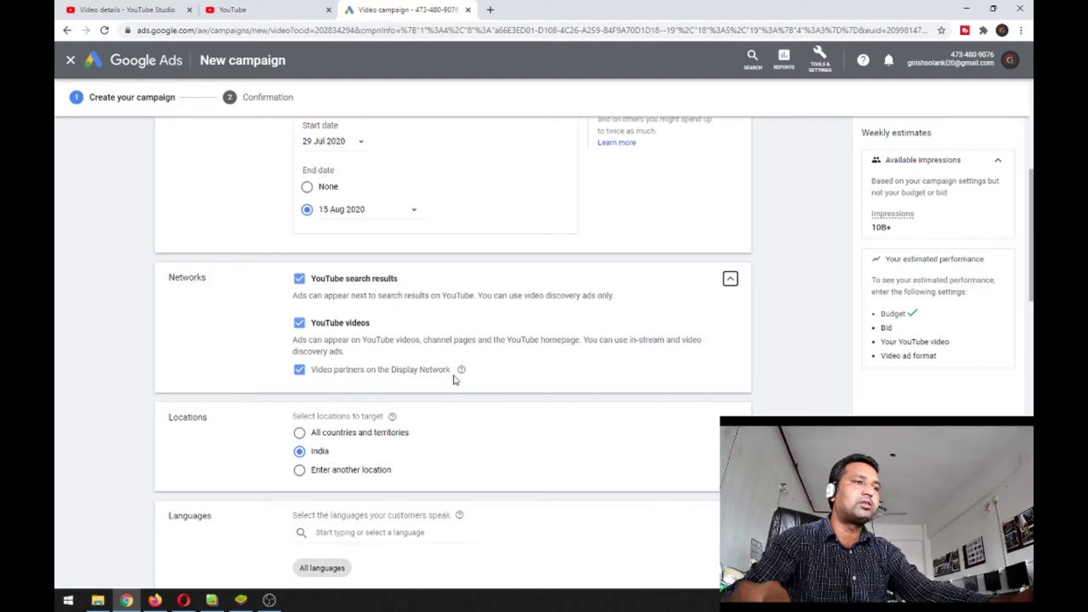
{"action": "left_click", "coordinate": [299, 374]}
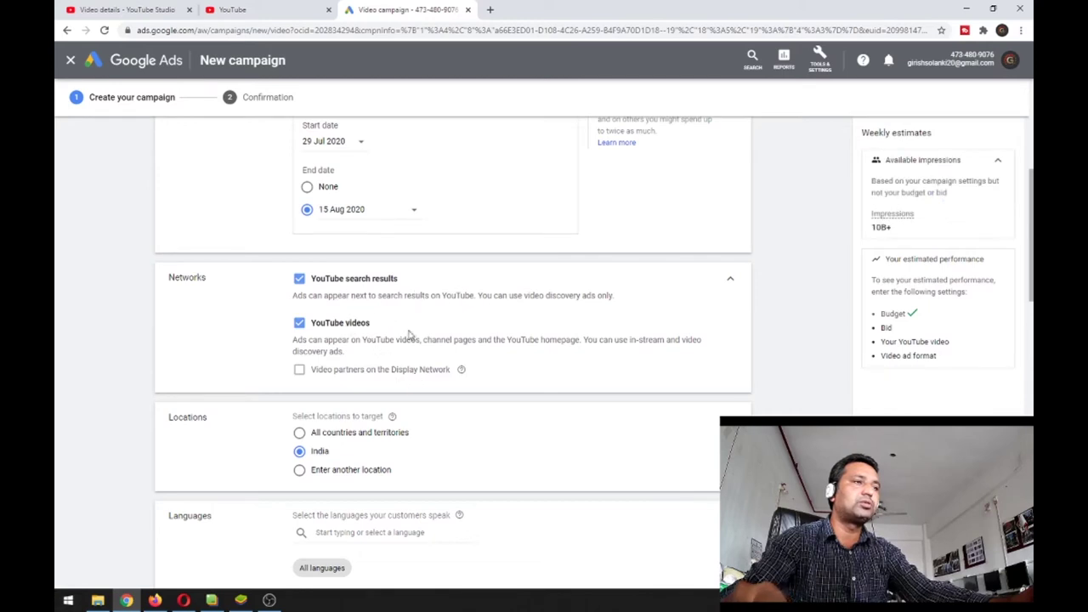
{"action": "left_click", "coordinate": [300, 324]}
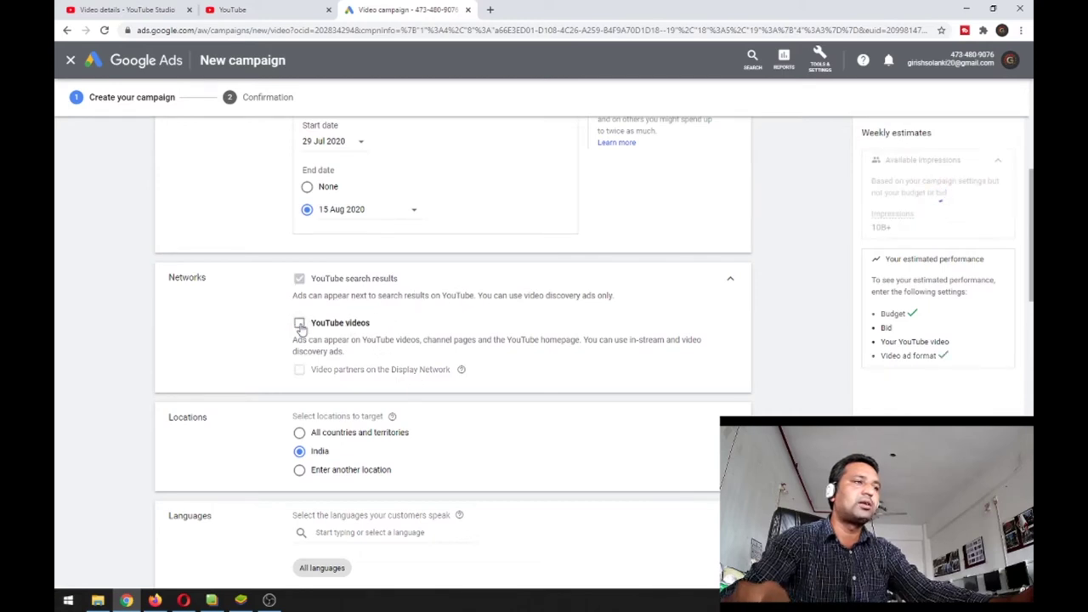
{"action": "left_click", "coordinate": [299, 324]}
Step: Switch location targeting to custom locations and add the countries India and Pakistan
{"action": "scroll", "coordinate": [517, 344], "scroll_direction": "down", "scroll_amount": 1}
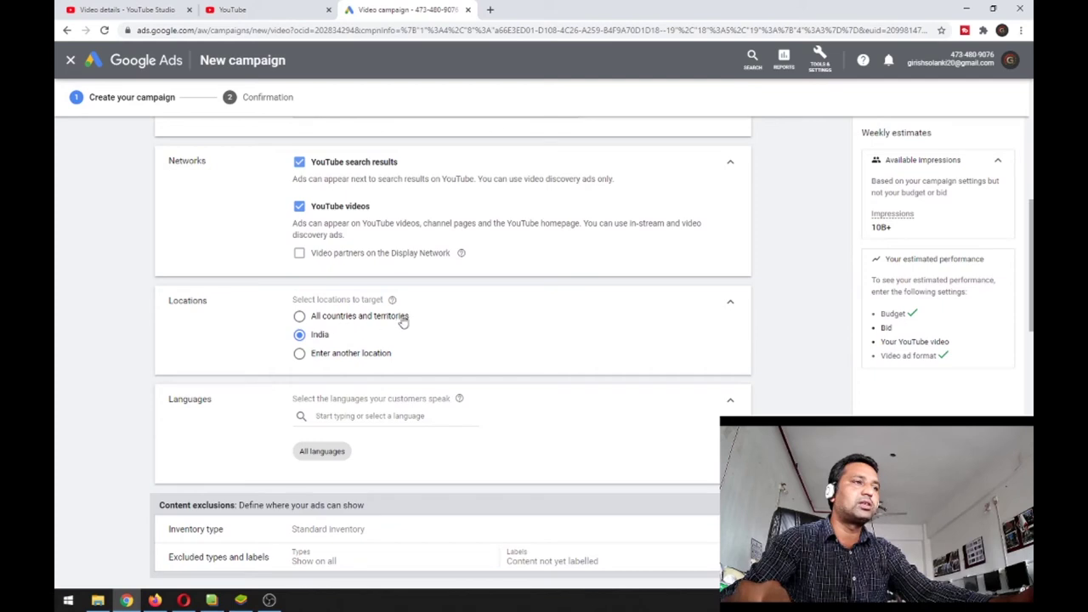
{"action": "left_click", "coordinate": [367, 356]}
{"action": "left_click", "coordinate": [401, 382]}
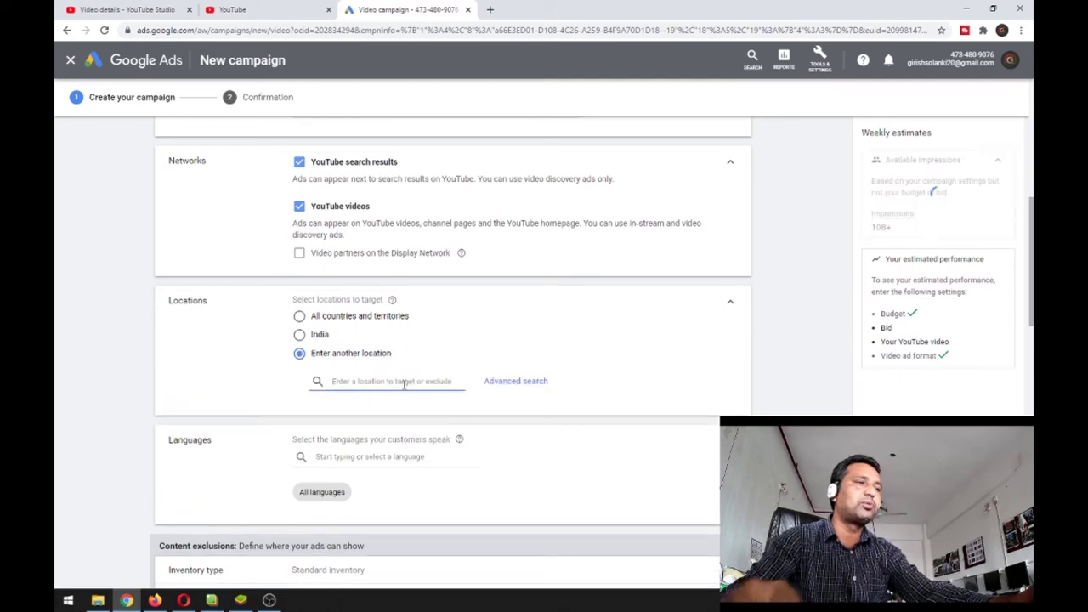
{"action": "type", "text": "in"}
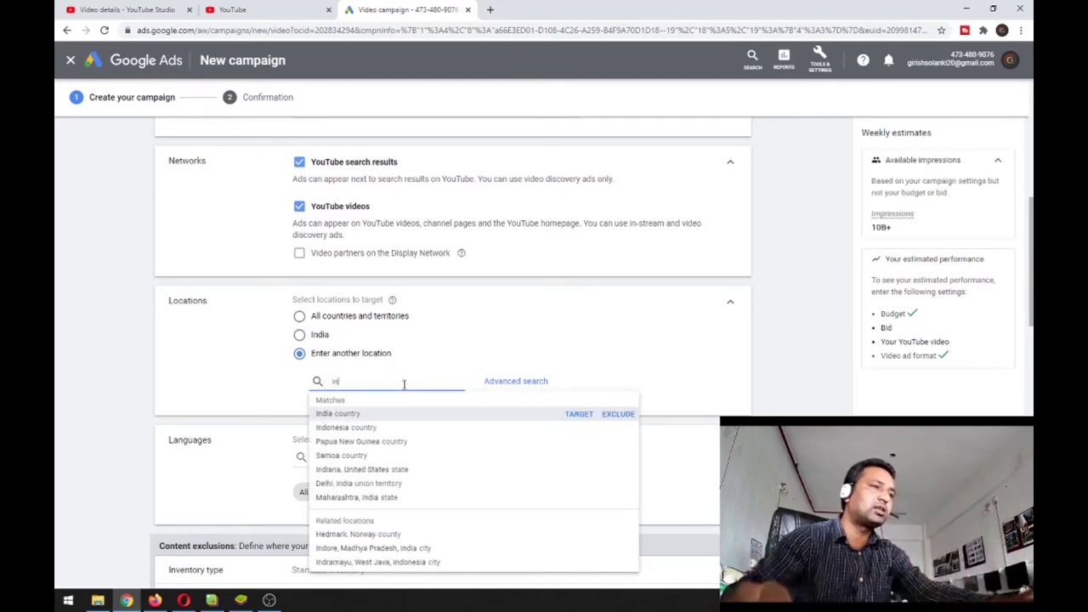
{"action": "left_click", "coordinate": [375, 416]}
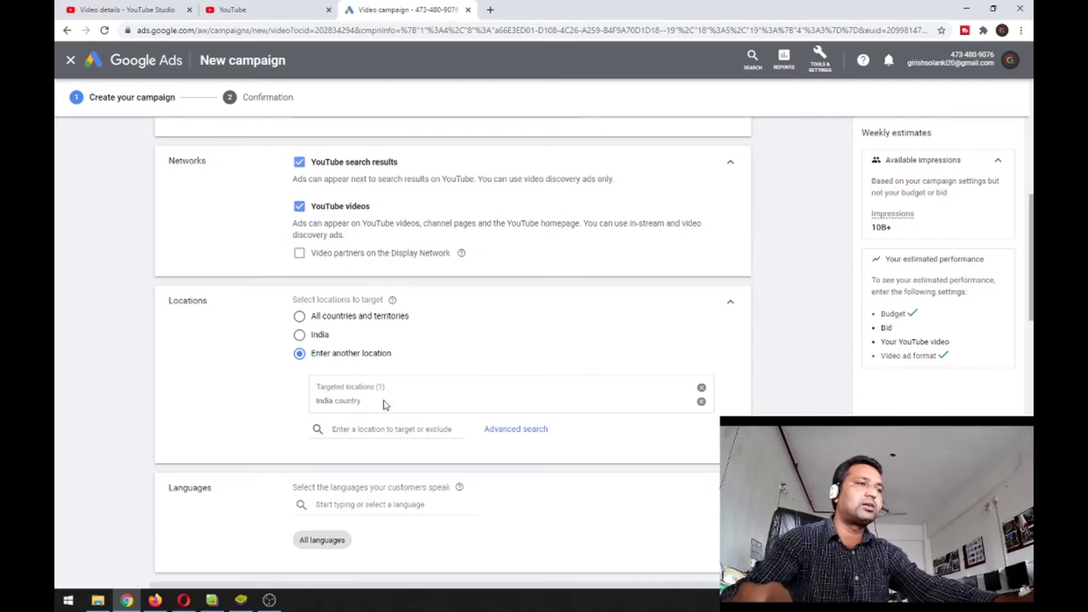
{"action": "type", "text": "paki"}
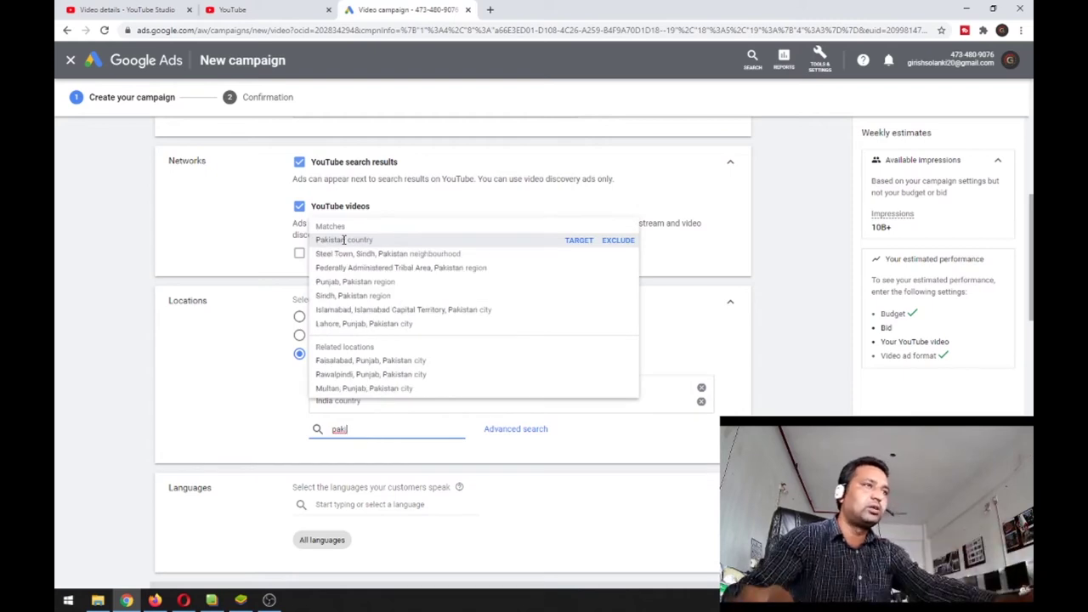
{"action": "left_click", "coordinate": [343, 241]}
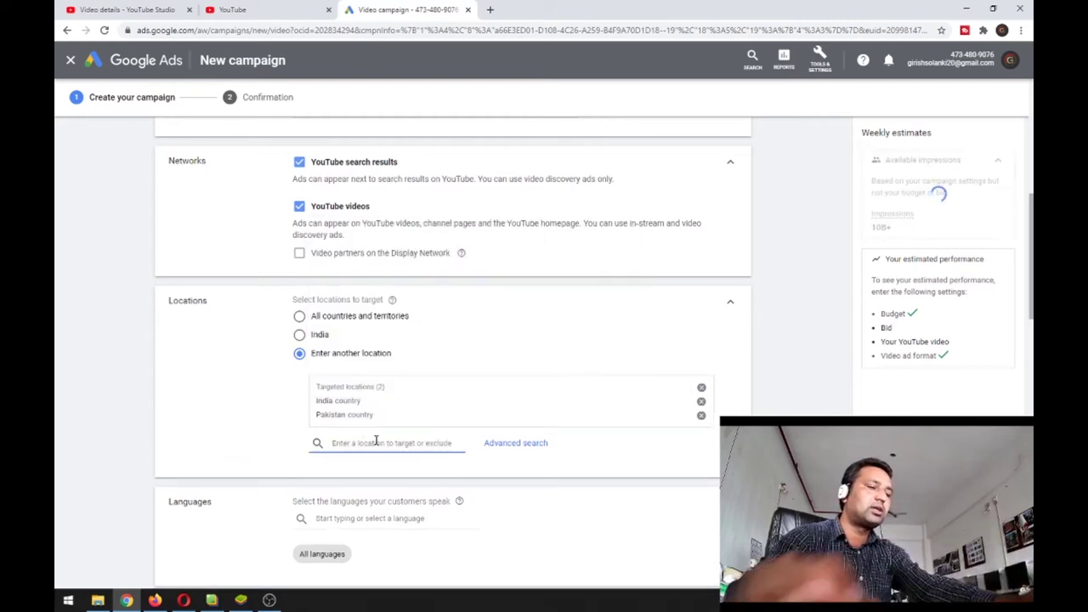
Step: Add the countries Bangladesh and Nepal to the targeted locations
{"action": "type", "text": "bag"}
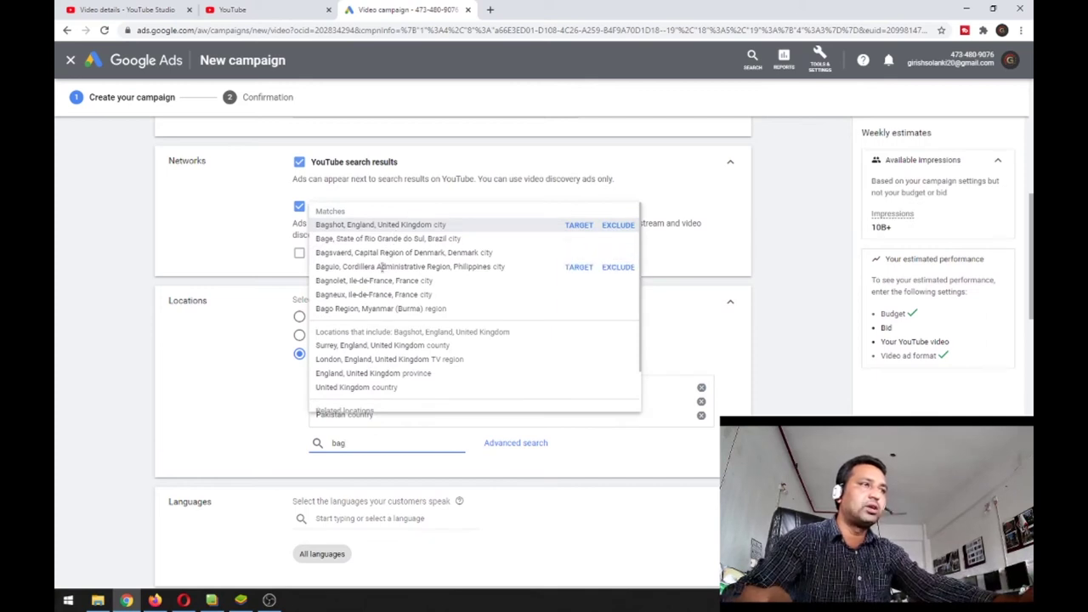
{"action": "scroll", "coordinate": [404, 414], "scroll_direction": "down", "scroll_amount": 1}
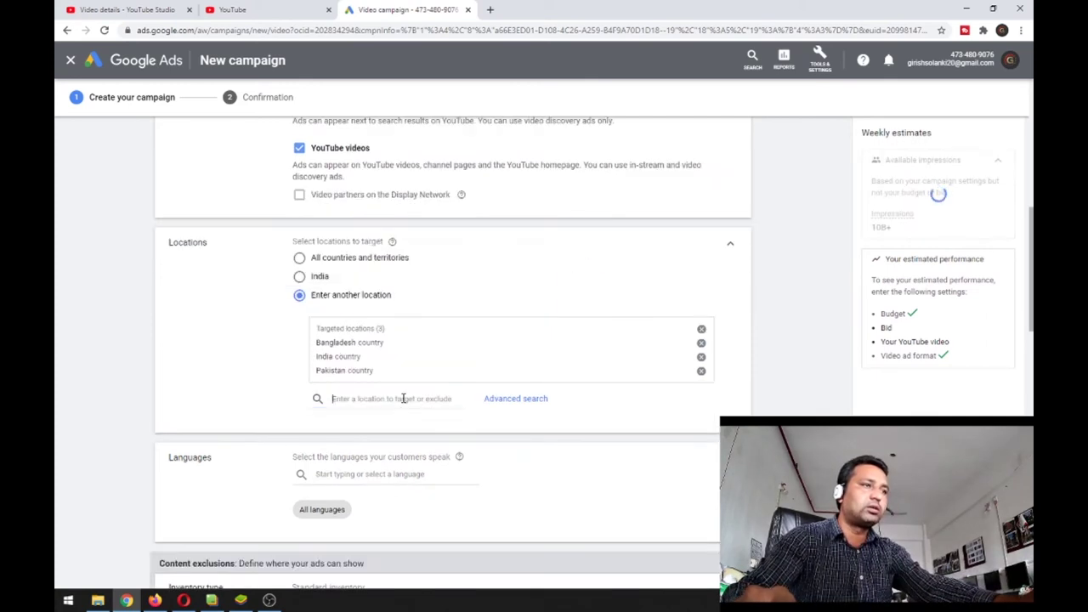
{"action": "left_click", "coordinate": [403, 397]}
{"action": "type", "text": "nepal"}
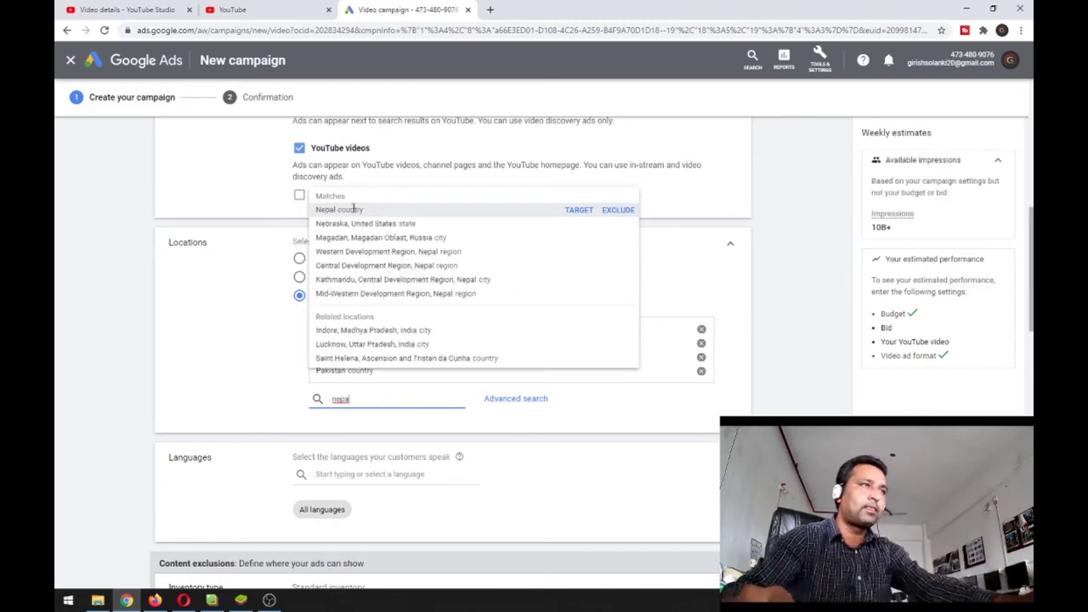
{"action": "left_click", "coordinate": [344, 212]}
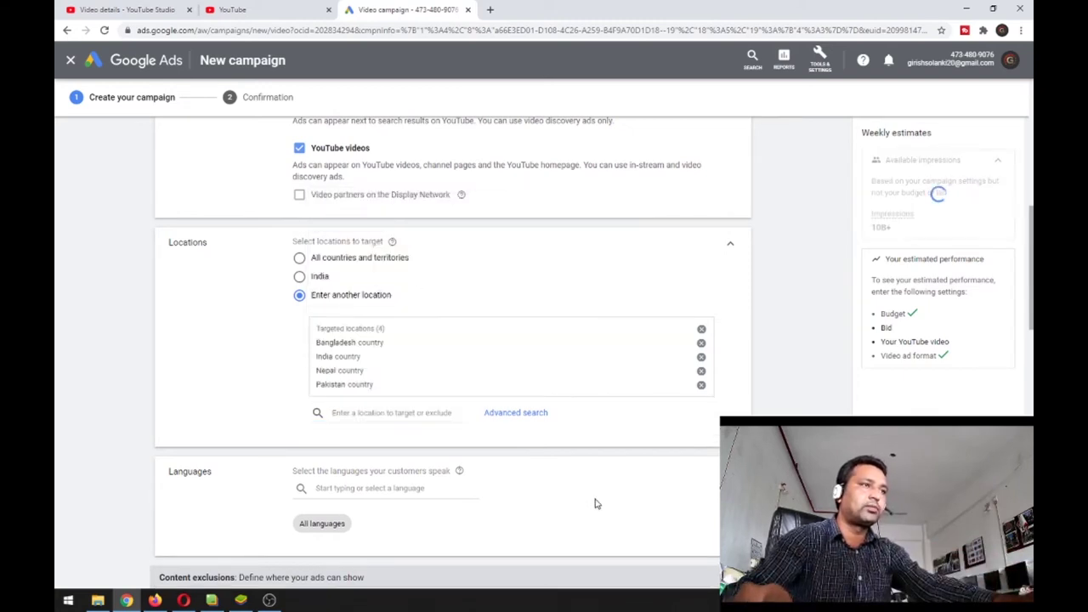
Step: Set the targeted customer languages to English, Hindi and Urdu
{"action": "scroll", "coordinate": [592, 485], "scroll_direction": "down", "scroll_amount": 2}
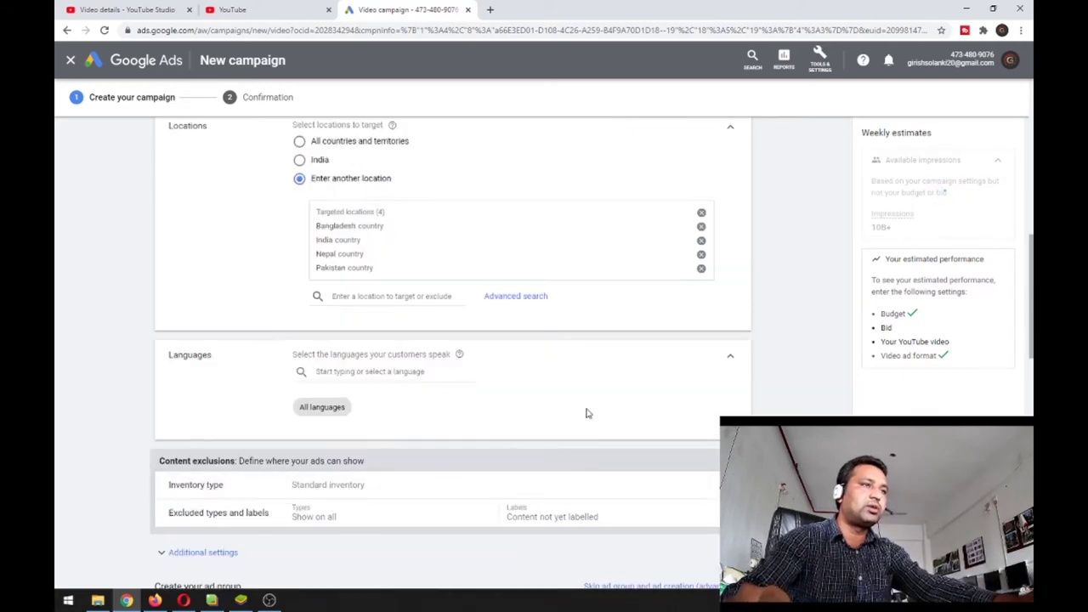
{"action": "left_click", "coordinate": [345, 372]}
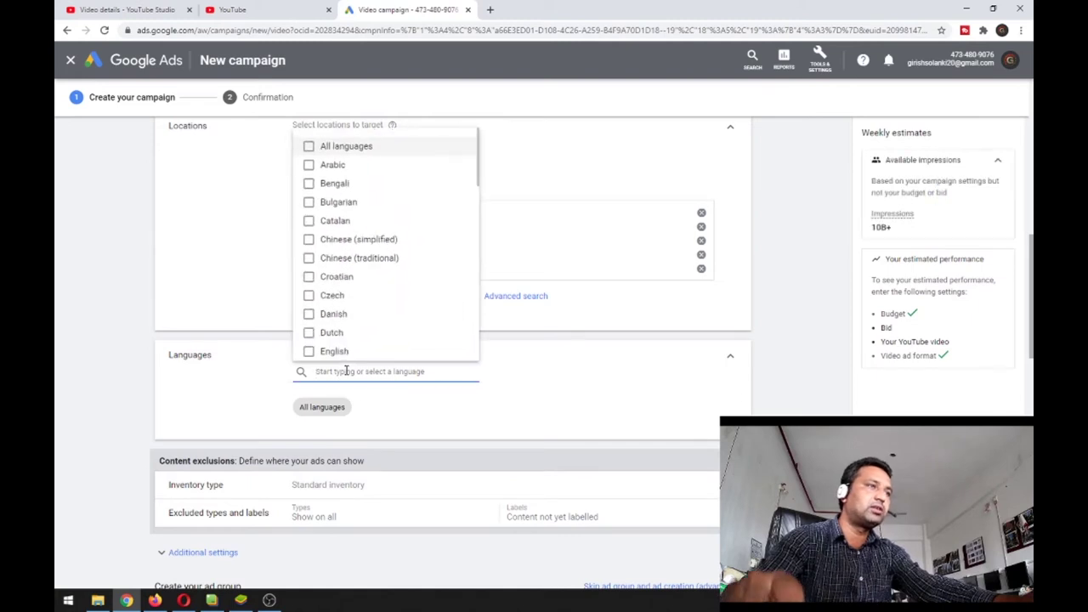
{"action": "left_click", "coordinate": [310, 352]}
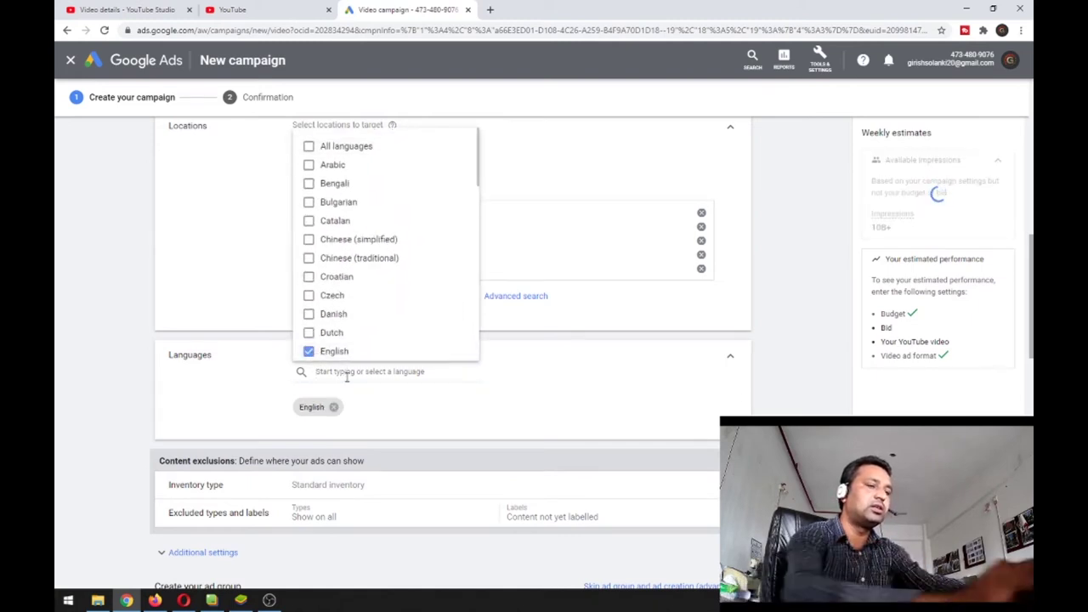
{"action": "left_click", "coordinate": [347, 377]}
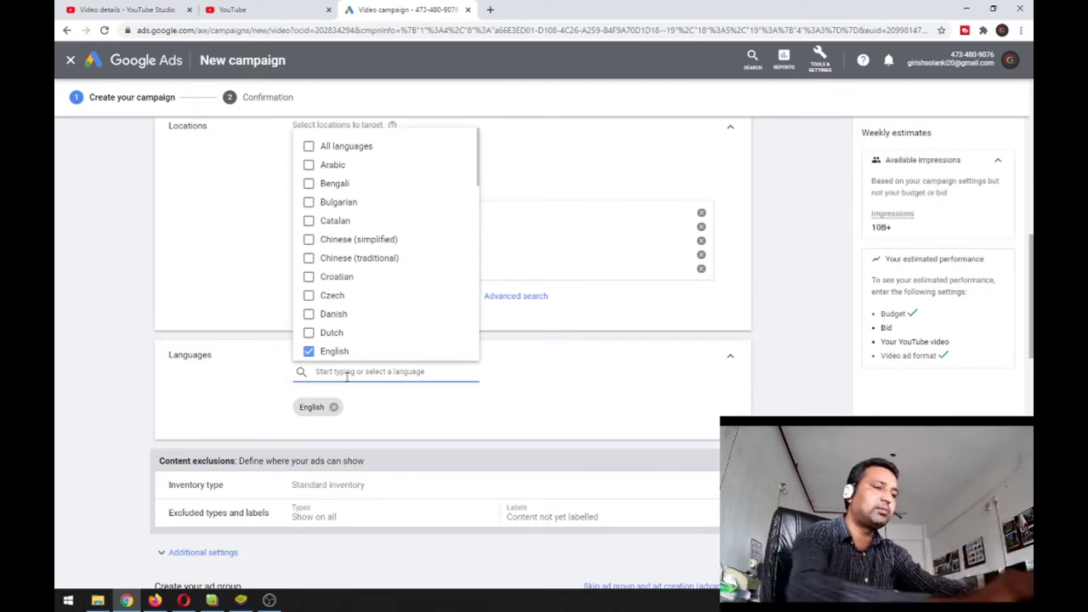
{"action": "type", "text": "hi"}
{"action": "left_click", "coordinate": [310, 402]}
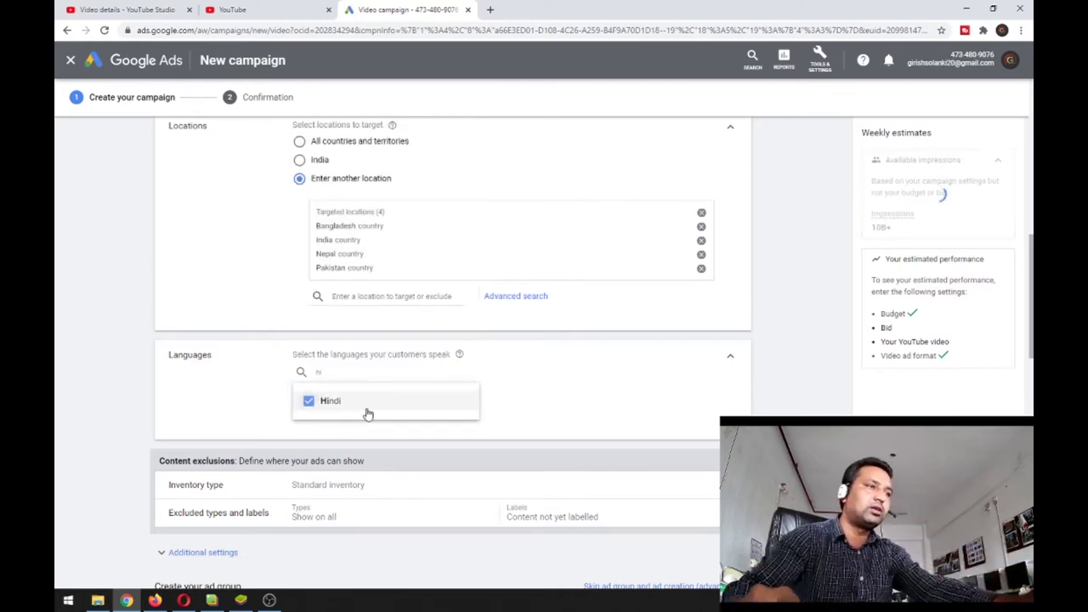
{"action": "key", "text": "BackSpace"}
{"action": "key", "text": "BackSpace"}
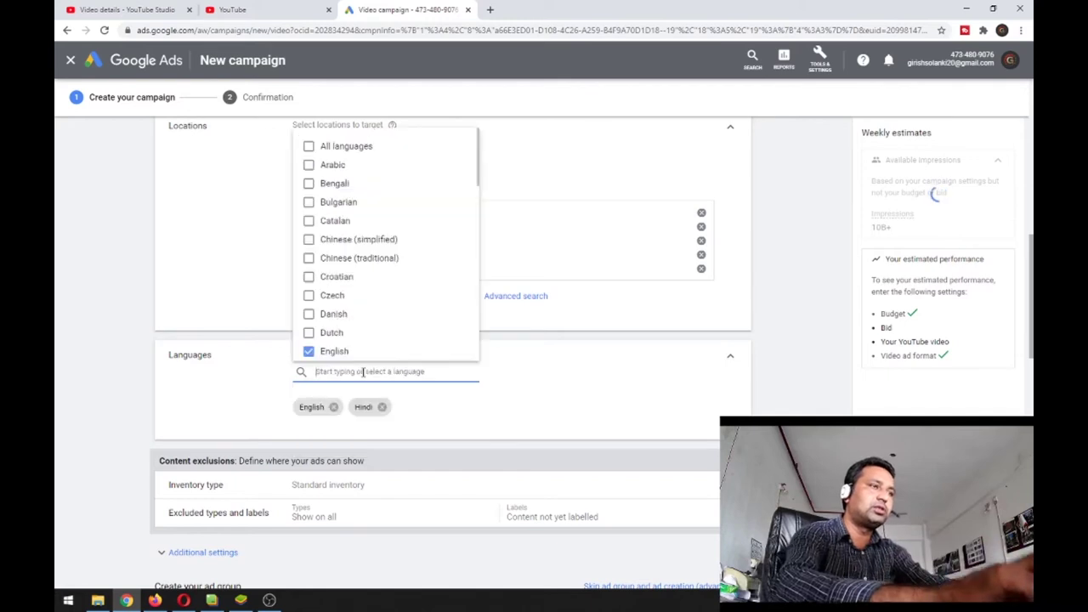
{"action": "type", "text": "ur"}
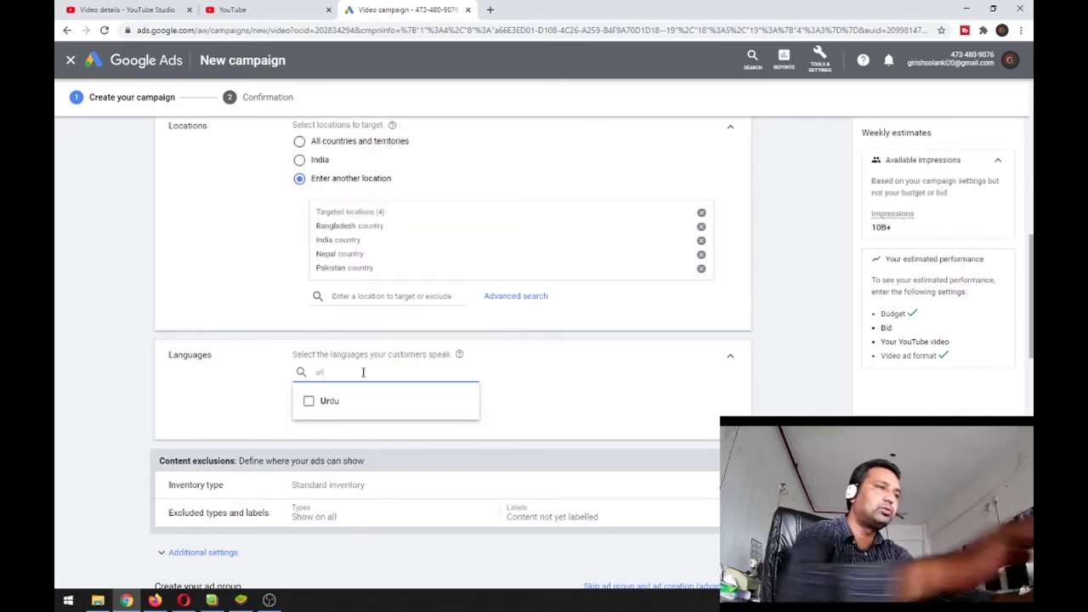
{"action": "left_click", "coordinate": [309, 401]}
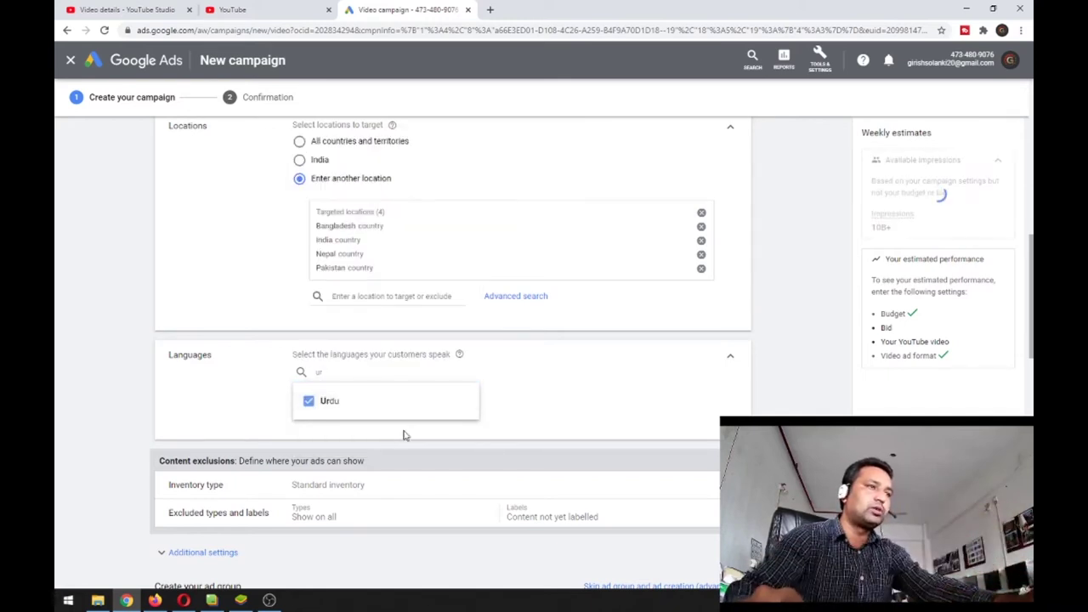
Step: Rename the ad group as "Adobe illustrator advanced tutorial | How to create Flat Isometric Concept design"
{"action": "left_click", "coordinate": [578, 404]}
{"action": "scroll", "coordinate": [516, 398], "scroll_direction": "down", "scroll_amount": 2}
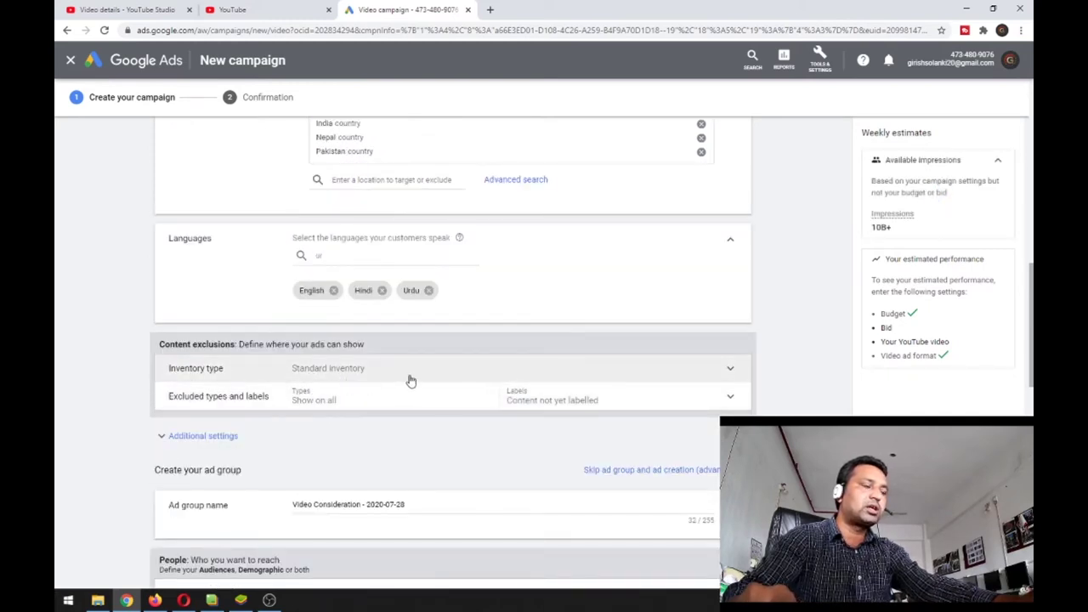
{"action": "scroll", "coordinate": [405, 379], "scroll_direction": "down", "scroll_amount": 1}
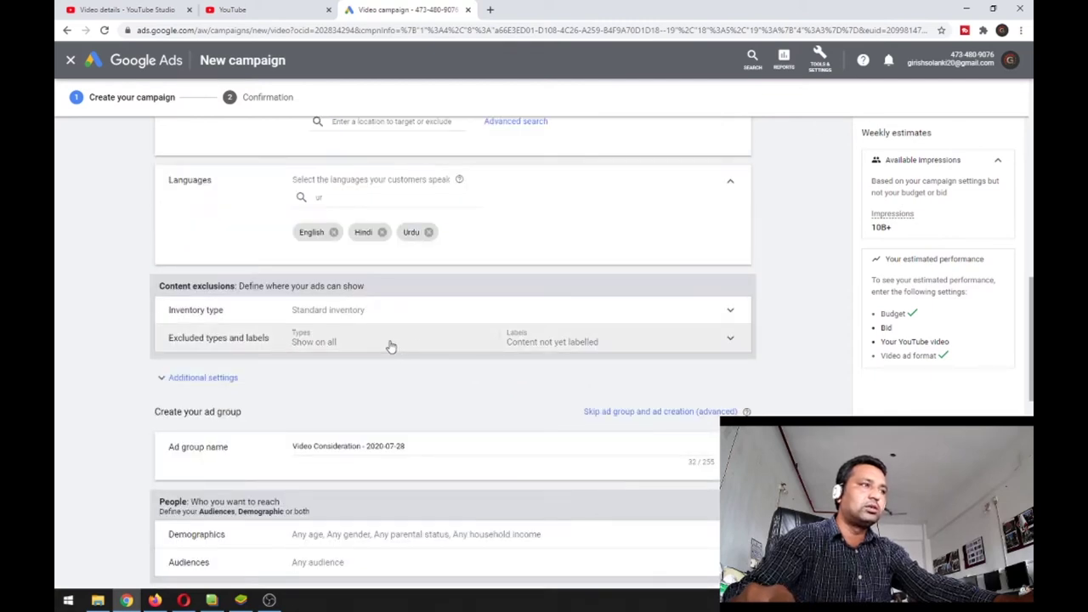
{"action": "scroll", "coordinate": [425, 350], "scroll_direction": "down", "scroll_amount": 1}
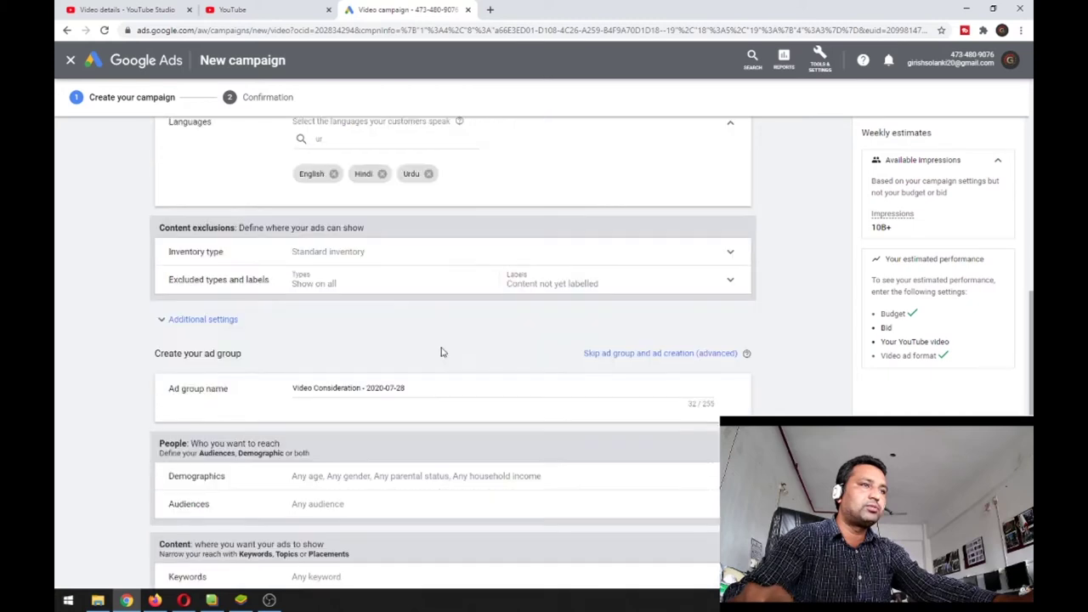
{"action": "scroll", "coordinate": [441, 346], "scroll_direction": "down", "scroll_amount": 1}
{"action": "left_click", "coordinate": [425, 329]}
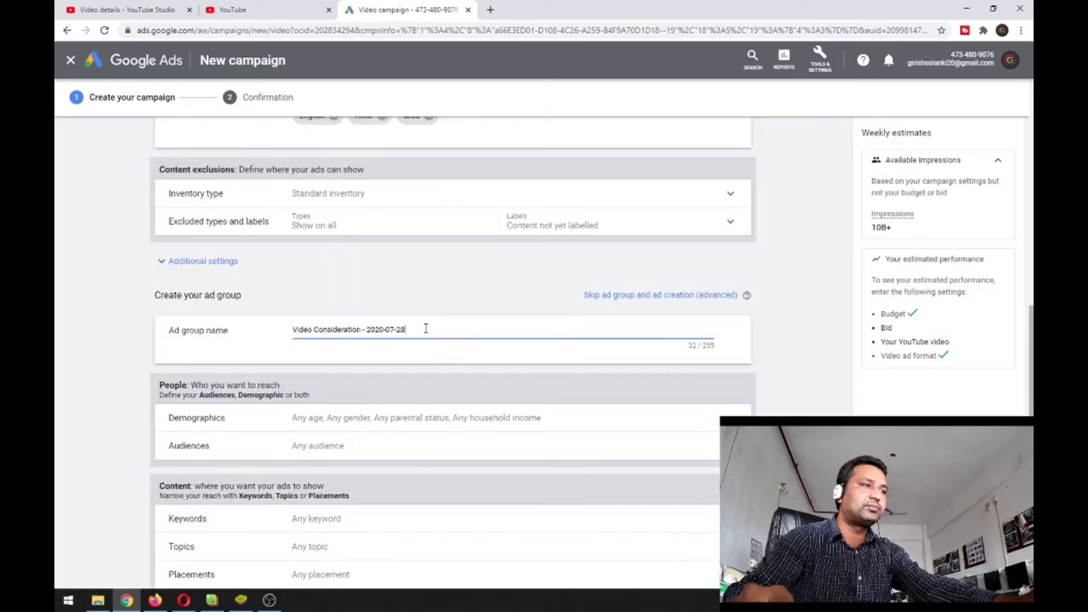
{"action": "left_click_drag", "start_coordinate": [429, 328], "coordinate": [255, 332]}
{"action": "type", "text": "Adobe illustrator advanced tutorial | How to create Flat Isometric Concept design"}
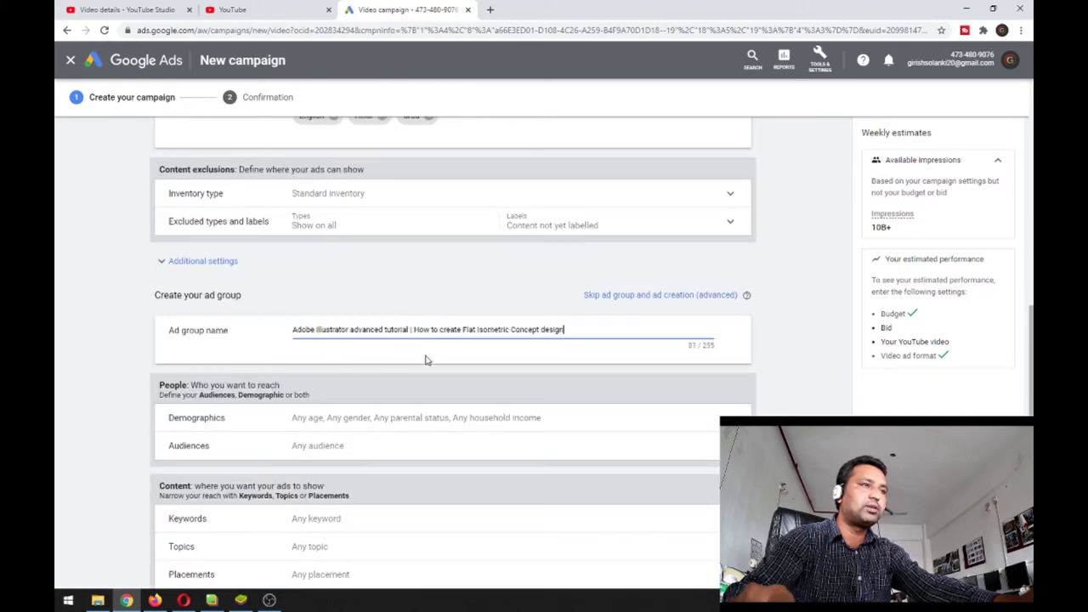
Step: Show the demographic and audience targeting and select all recently selected in-market audiences, from Arts & Design Education to Drawing & Animation Software
{"action": "scroll", "coordinate": [518, 363], "scroll_direction": "down", "scroll_amount": 1}
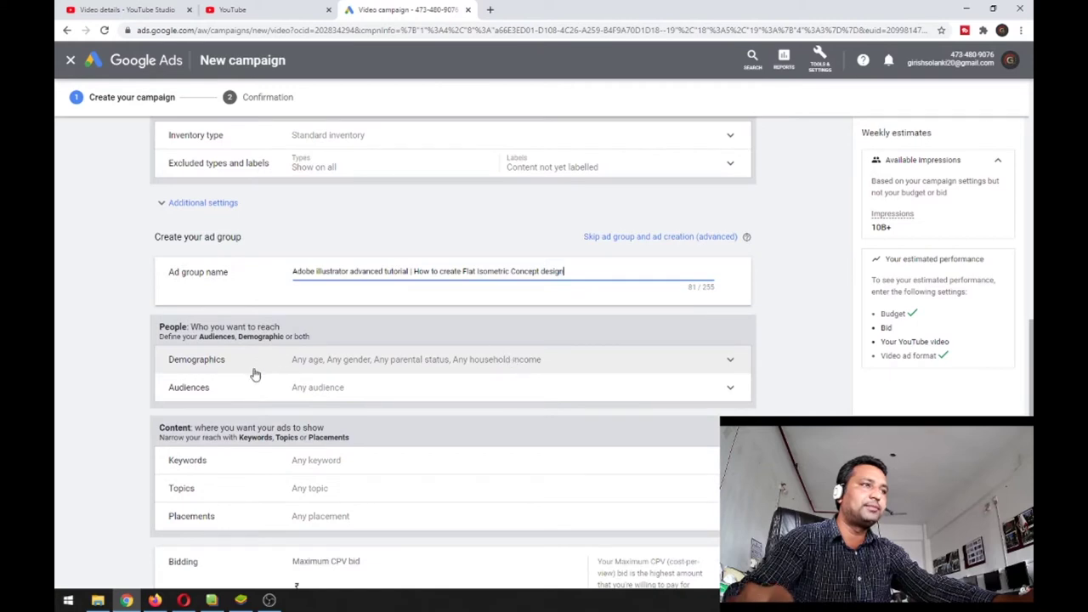
{"action": "scroll", "coordinate": [255, 374], "scroll_direction": "down", "scroll_amount": 1}
{"action": "left_click", "coordinate": [362, 342]}
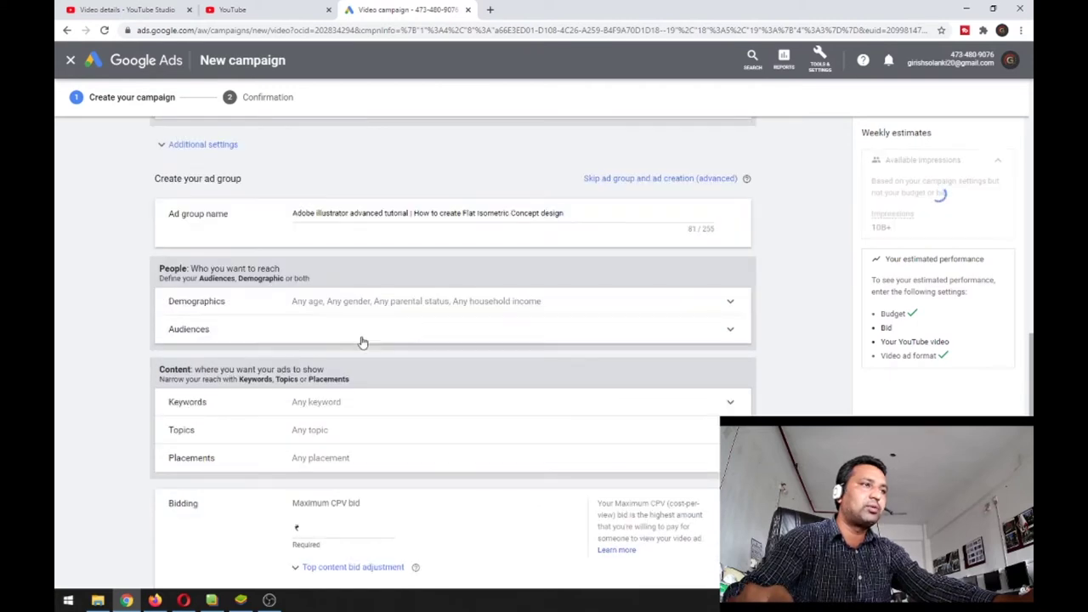
{"action": "scroll", "coordinate": [499, 335], "scroll_direction": "down", "scroll_amount": 1}
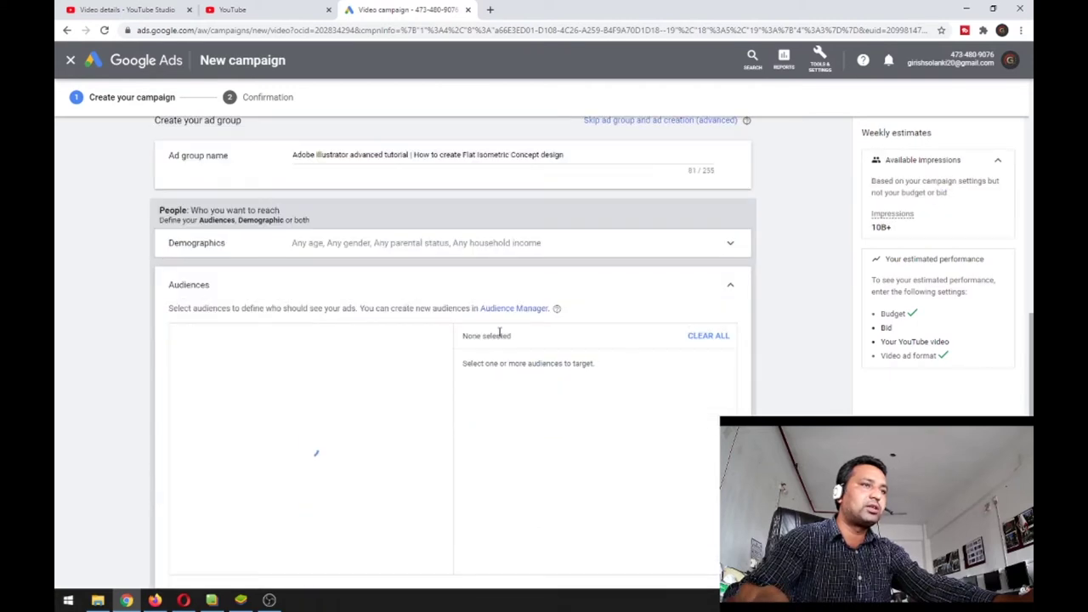
{"action": "left_click", "coordinate": [399, 243]}
{"action": "scroll", "coordinate": [491, 333], "scroll_direction": "down", "scroll_amount": 2}
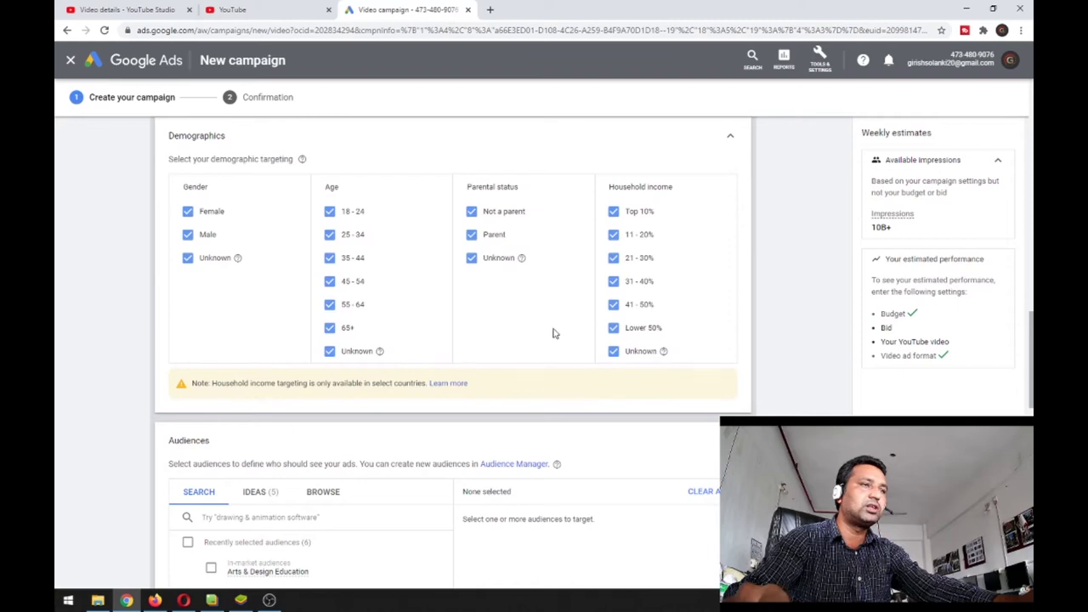
{"action": "scroll", "coordinate": [544, 323], "scroll_direction": "down", "scroll_amount": 3}
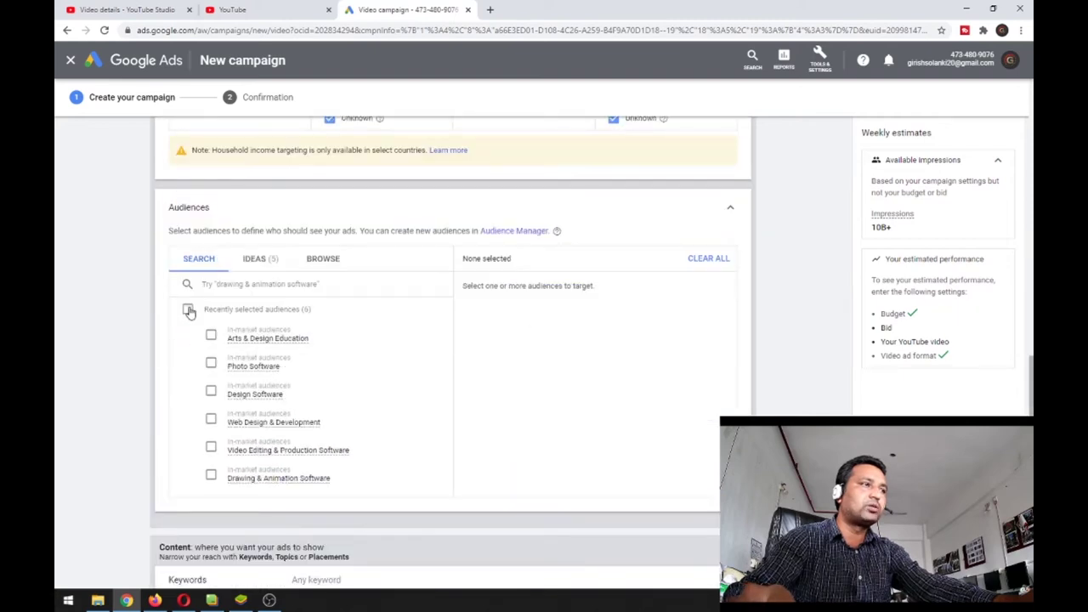
{"action": "left_click", "coordinate": [187, 309]}
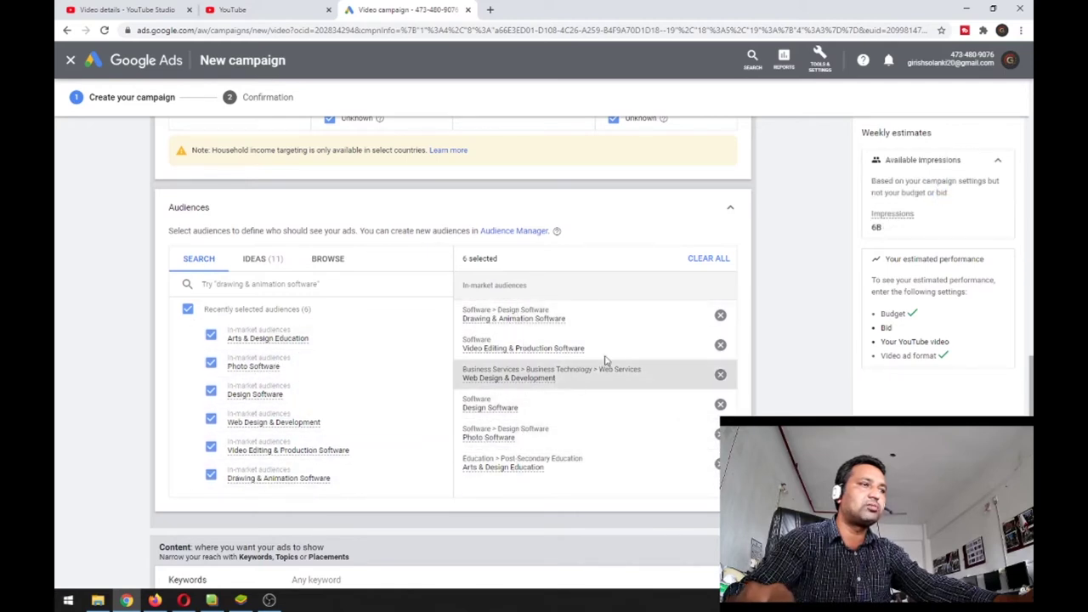
Step: Copy the tag "illustrator" from the video's details in YouTube Studio and add it to the Google Ads campaign's targeted keywords
{"action": "scroll", "coordinate": [607, 391], "scroll_direction": "down", "scroll_amount": 3}
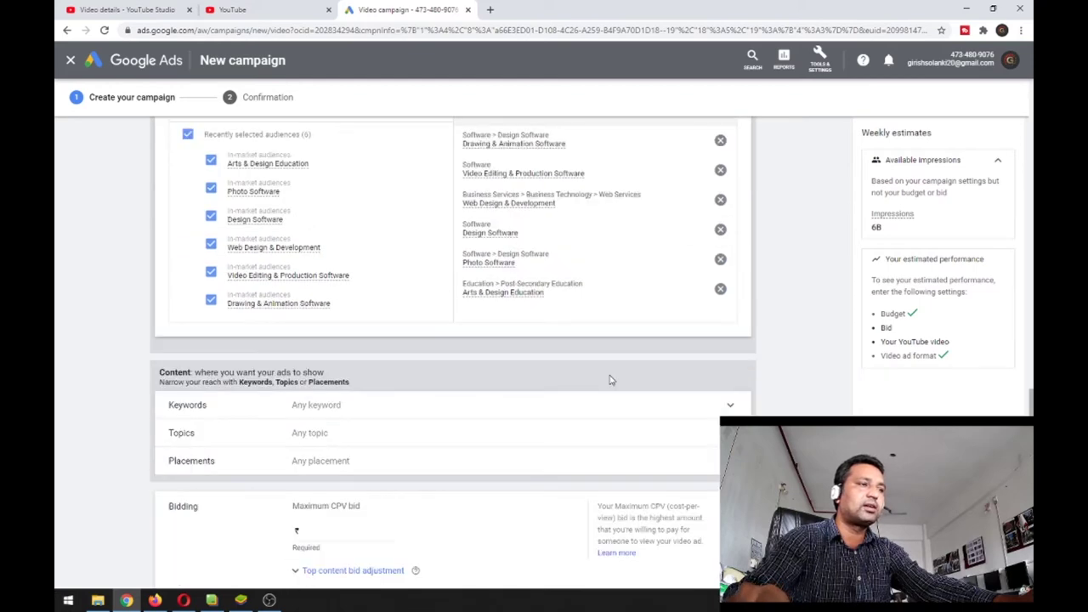
{"action": "left_click", "coordinate": [343, 355]}
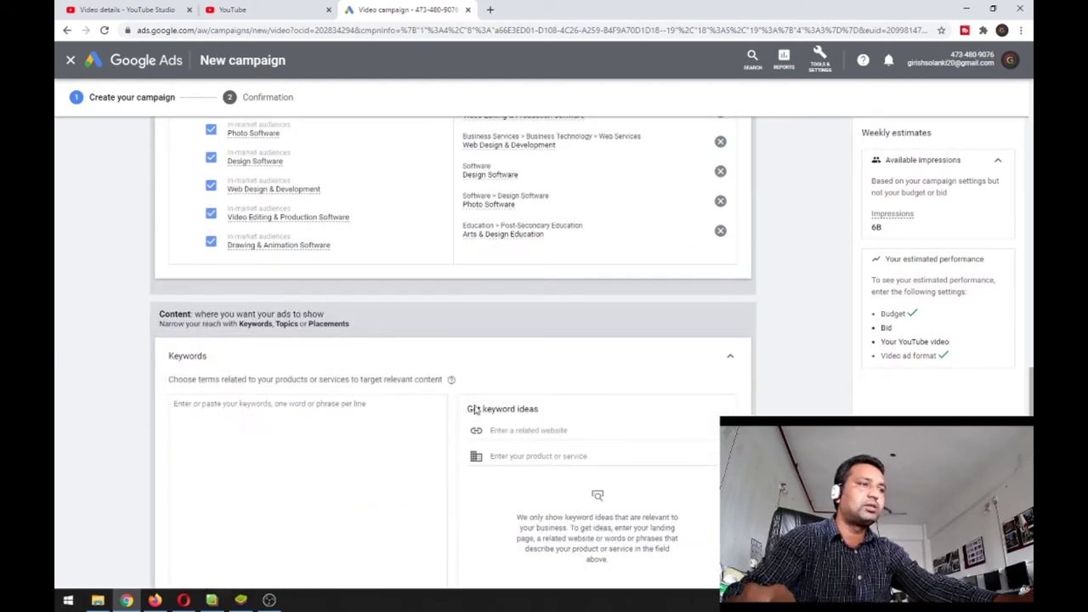
{"action": "left_click", "coordinate": [320, 362]}
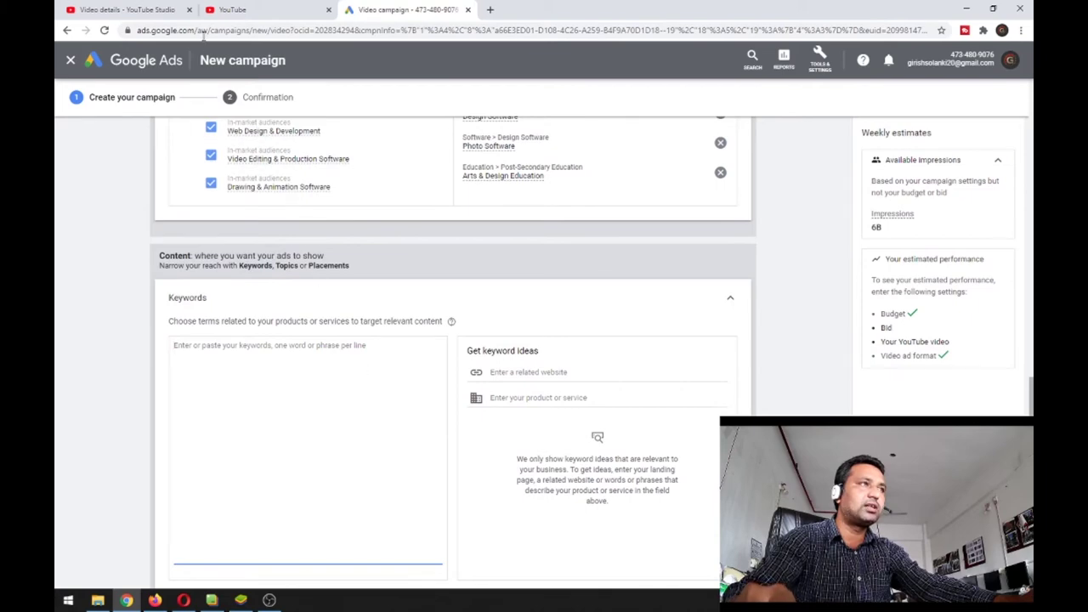
{"action": "left_click", "coordinate": [127, 9]}
{"action": "scroll", "coordinate": [672, 376], "scroll_direction": "down", "scroll_amount": 10}
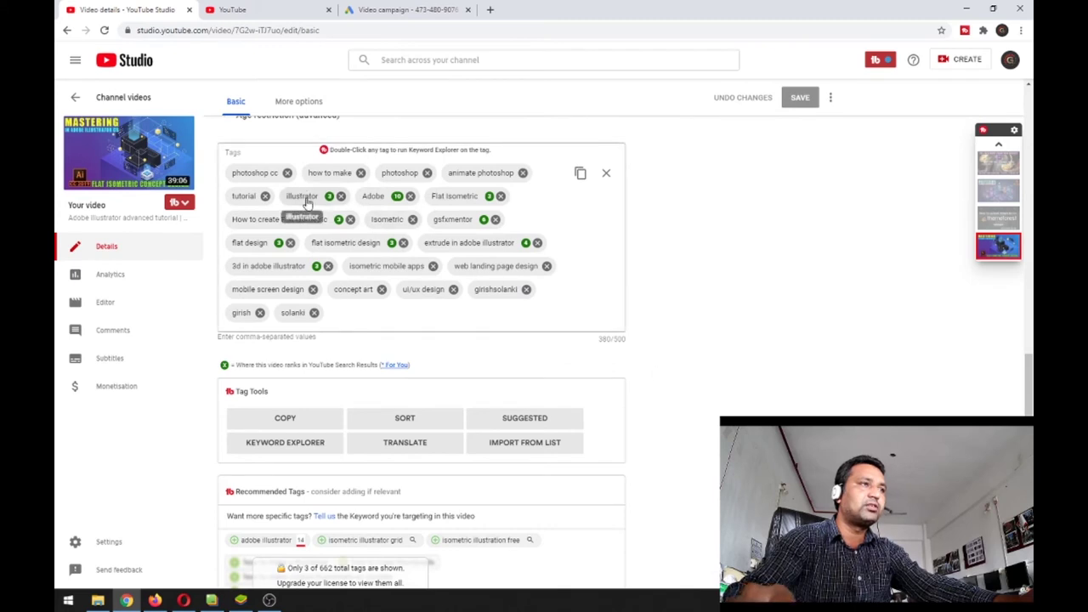
{"action": "left_click", "coordinate": [314, 204]}
{"action": "key", "text": "ctrl+c"}
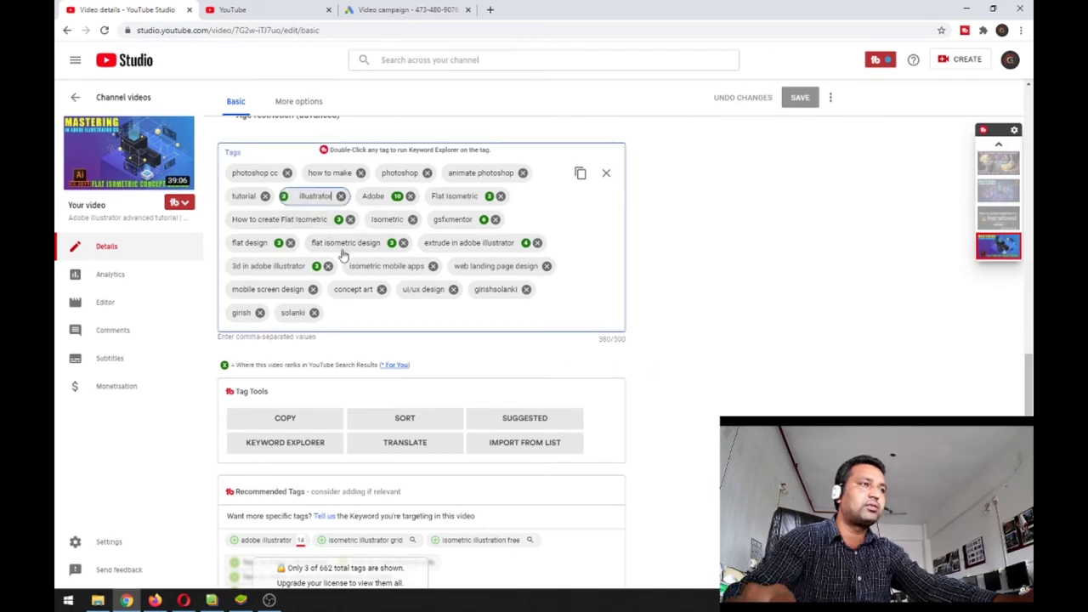
{"action": "left_click", "coordinate": [400, 12]}
{"action": "key", "text": "ctrl+v"}
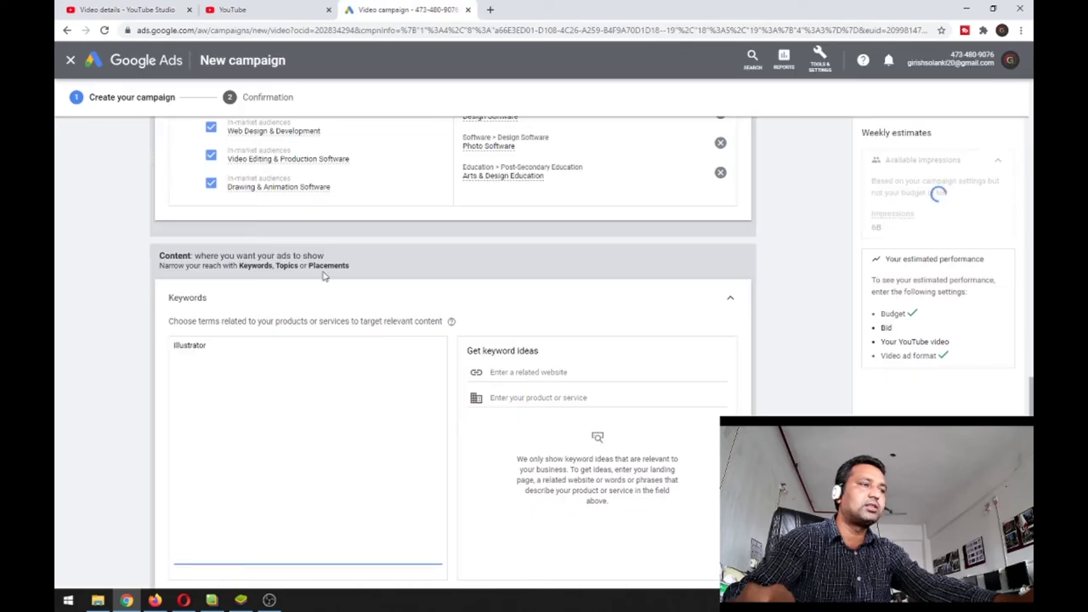
Step: Copy the tag "flat design" from YouTube Studio and add it on a new line of the campaign's keywords in Google Ads
{"action": "left_click", "coordinate": [120, 7]}
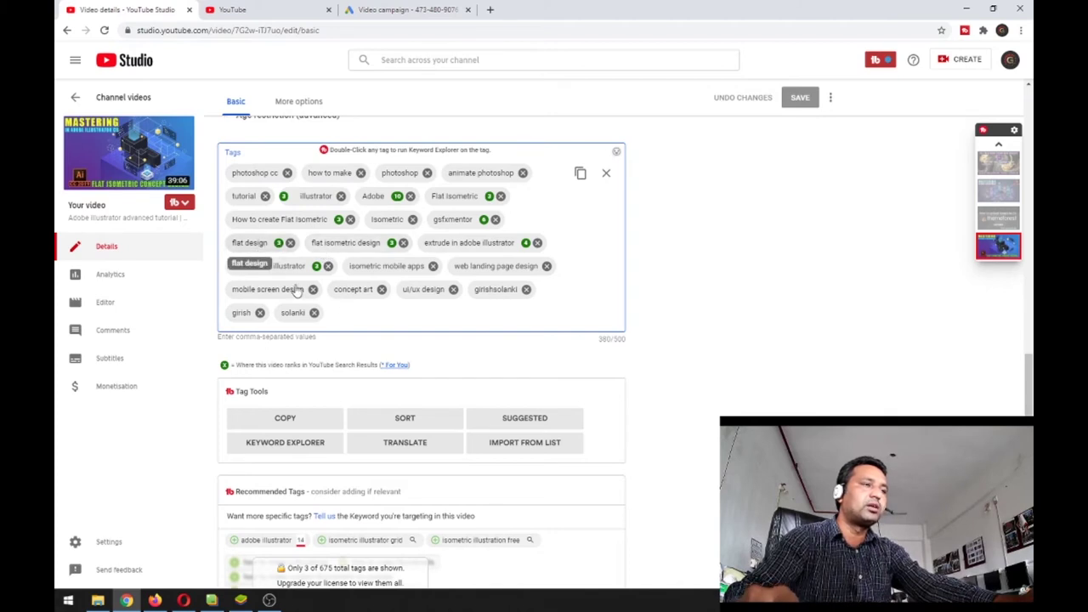
{"action": "left_click_drag", "start_coordinate": [296, 290], "coordinate": [266, 245]}
{"action": "double_click", "coordinate": [266, 244]}
{"action": "key", "text": "ctrl+c"}
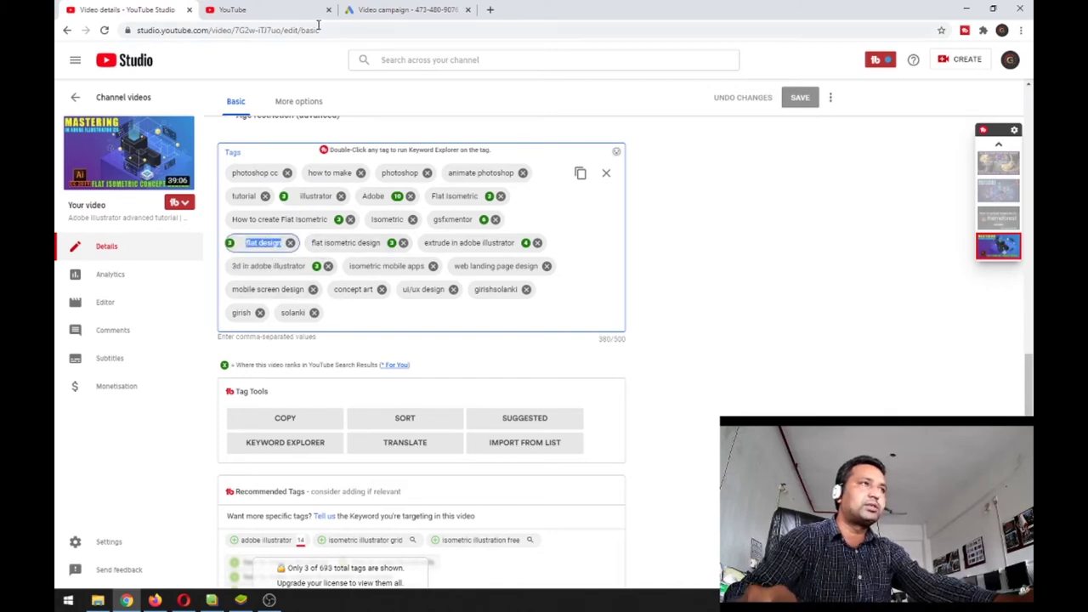
{"action": "left_click", "coordinate": [407, 9]}
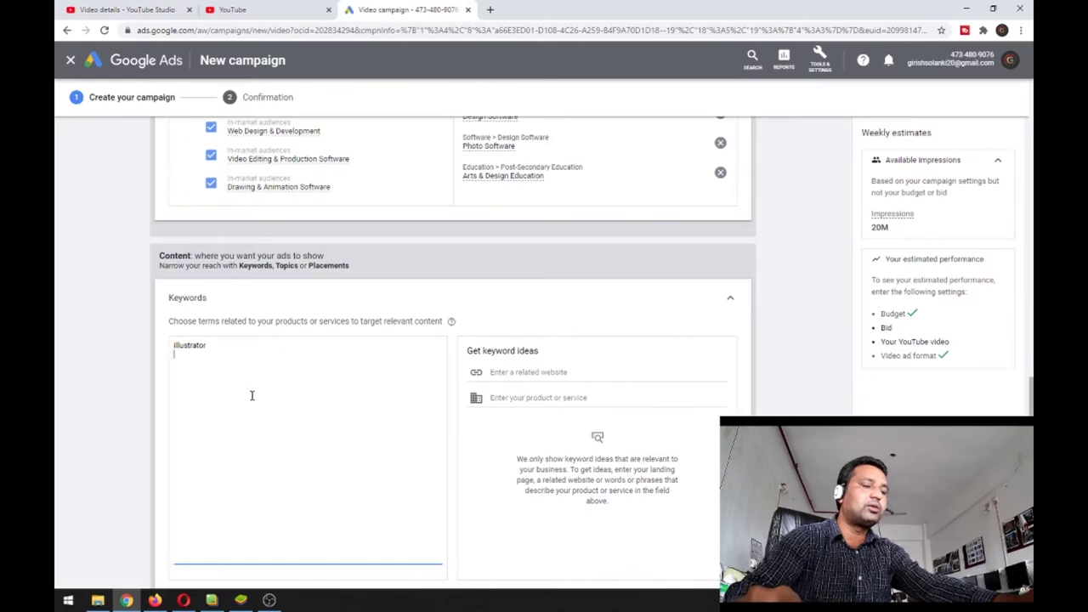
{"action": "key", "text": "ctrl+v"}
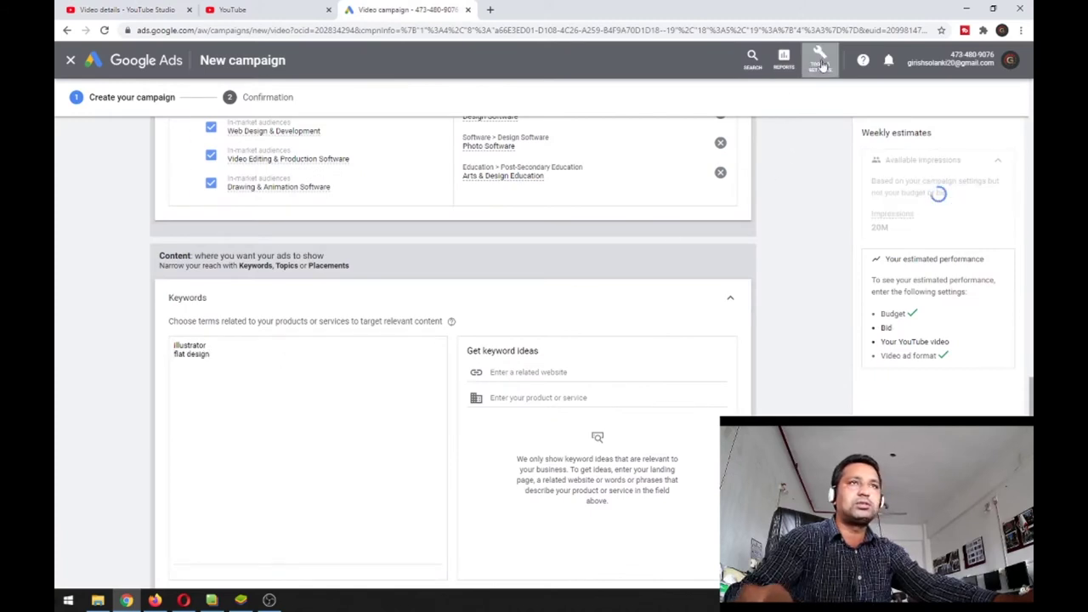
{"action": "left_click", "coordinate": [821, 64]}
{"action": "left_click", "coordinate": [365, 142]}
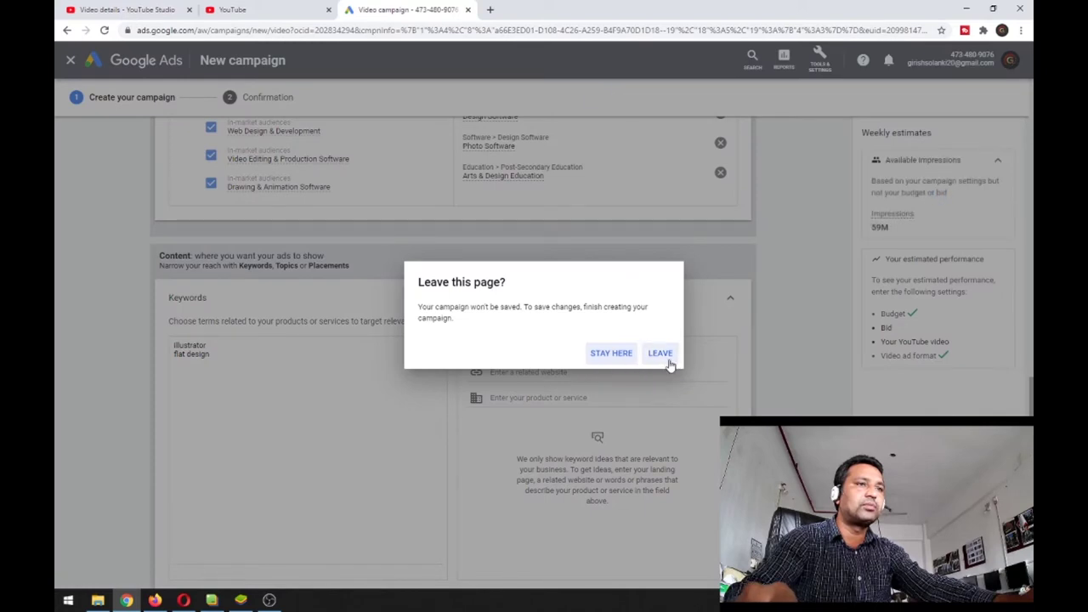
{"action": "left_click", "coordinate": [610, 357]}
Step: Search the web for "adwords" in a new browser tab and open the Google Ads account overview from the results
{"action": "left_click", "coordinate": [490, 8]}
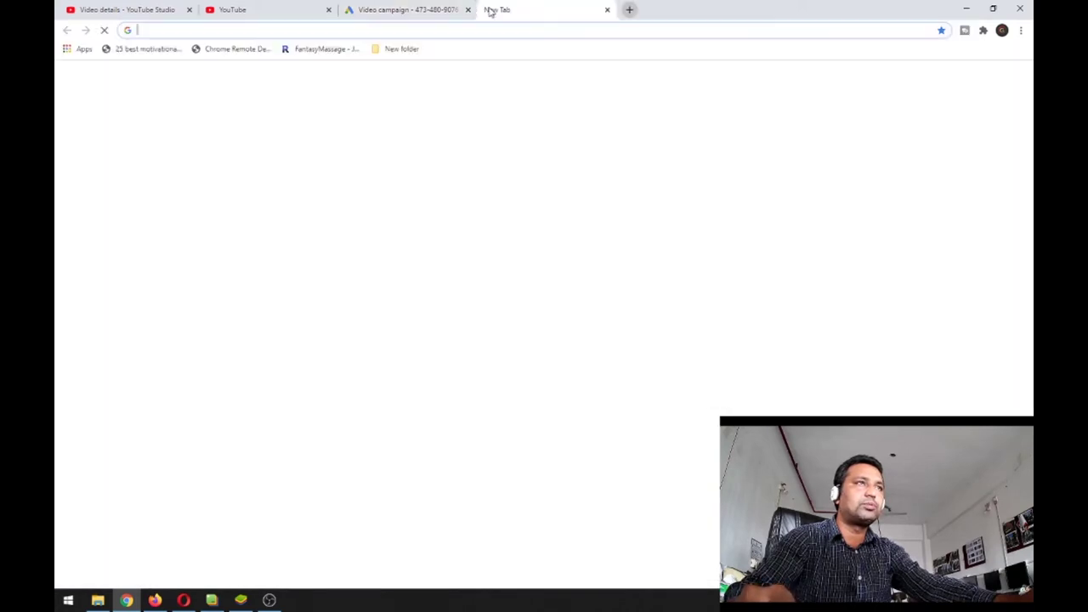
{"action": "type", "text": "go"}
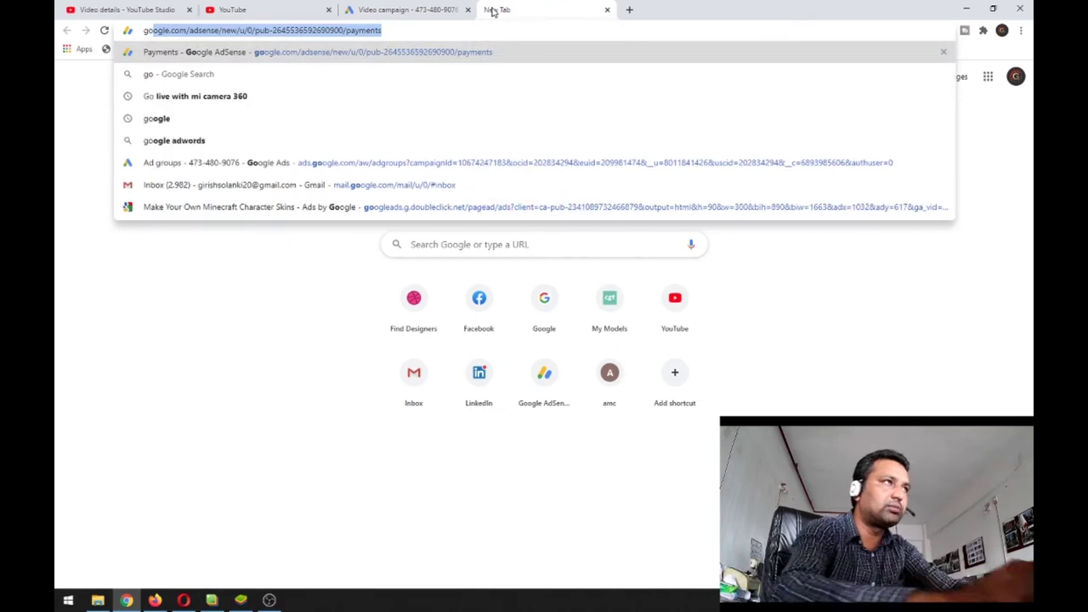
{"action": "key", "text": "BackSpace"}
{"action": "key", "text": "BackSpace"}
{"action": "key", "text": "BackSpace"}
{"action": "type", "text": "ad"}
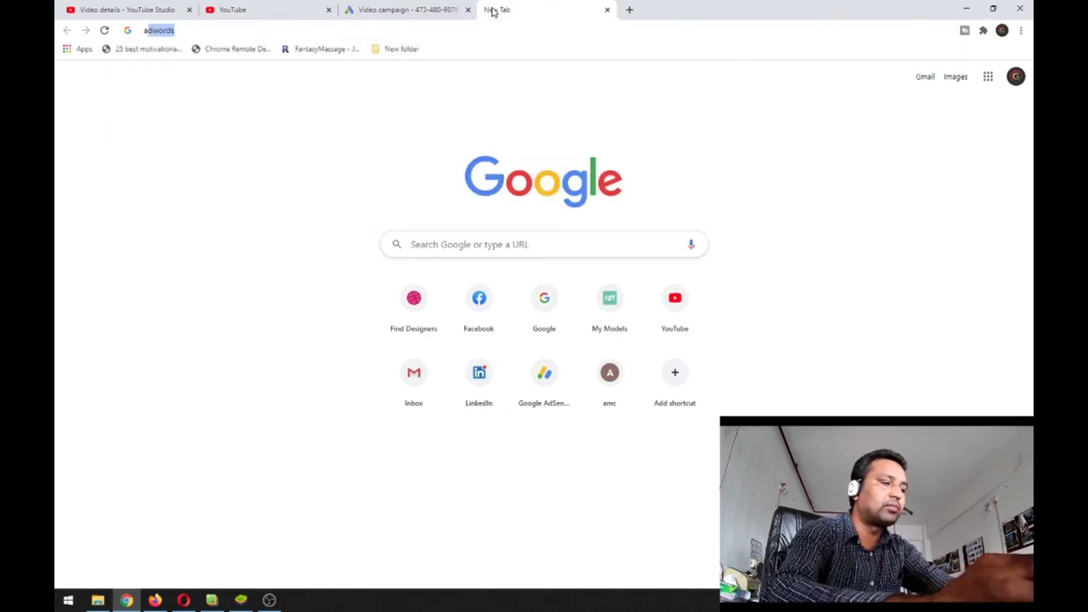
{"action": "key", "text": "Return"}
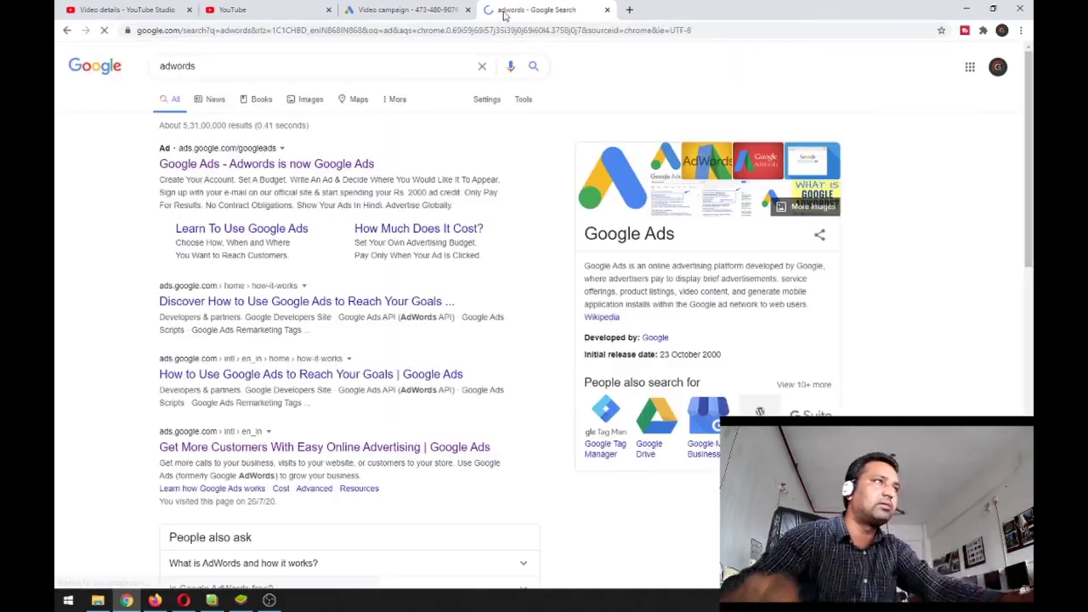
{"action": "left_click", "coordinate": [379, 162]}
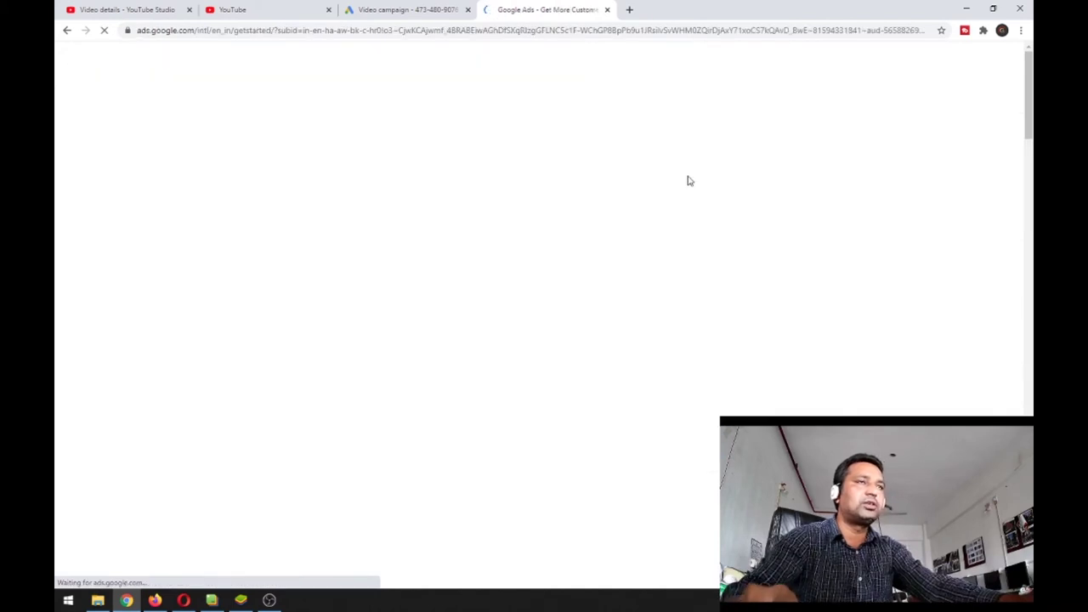
{"action": "left_click", "coordinate": [892, 107]}
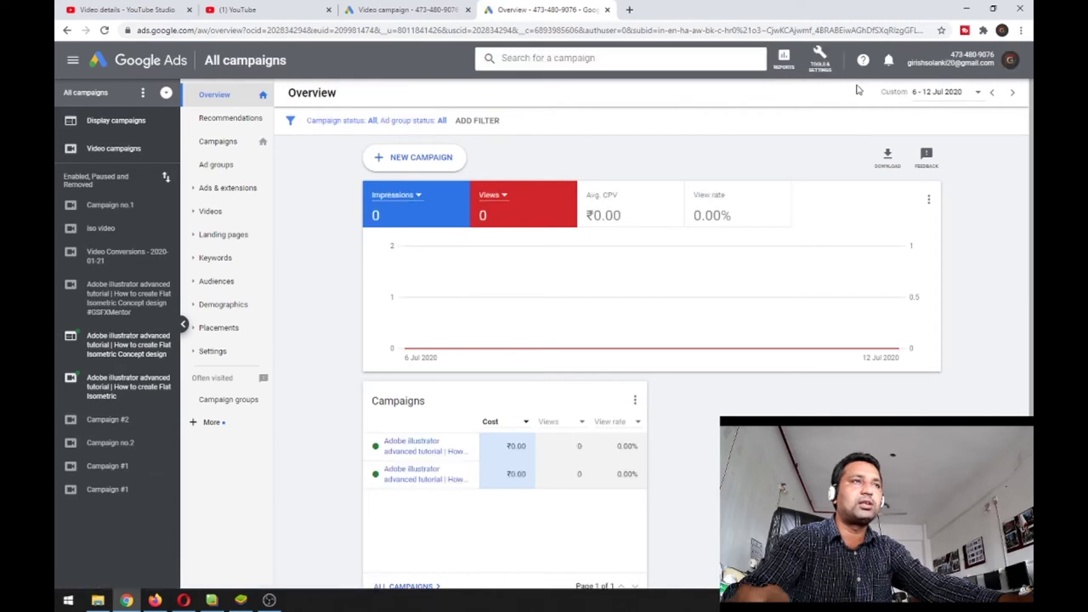
Step: Open Keyword Planner and look up new keyword ideas for "flat design" in English for India
{"action": "left_click", "coordinate": [822, 75]}
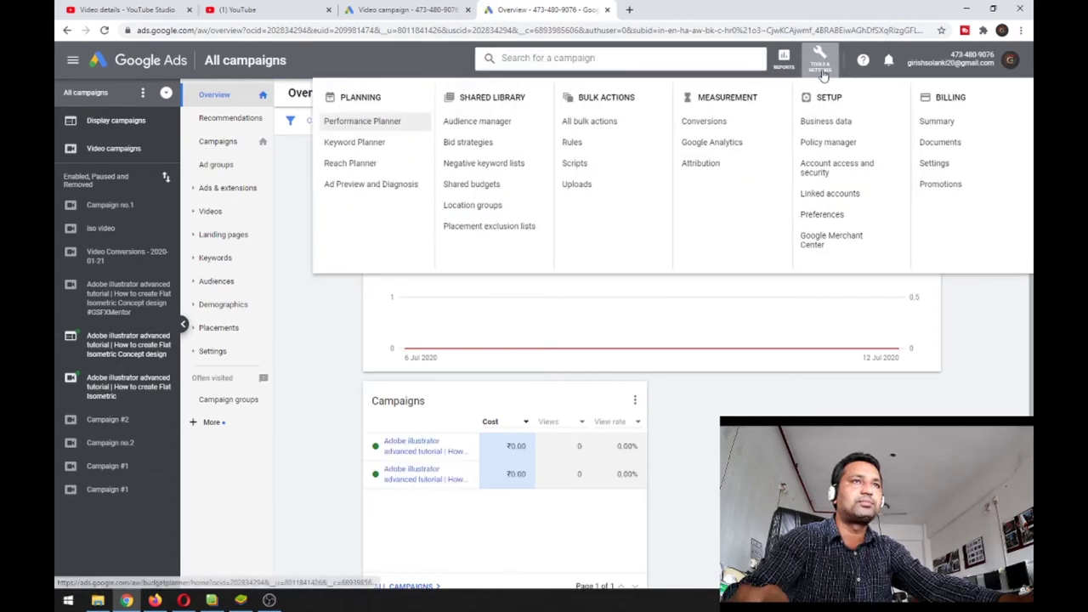
{"action": "left_click", "coordinate": [374, 142]}
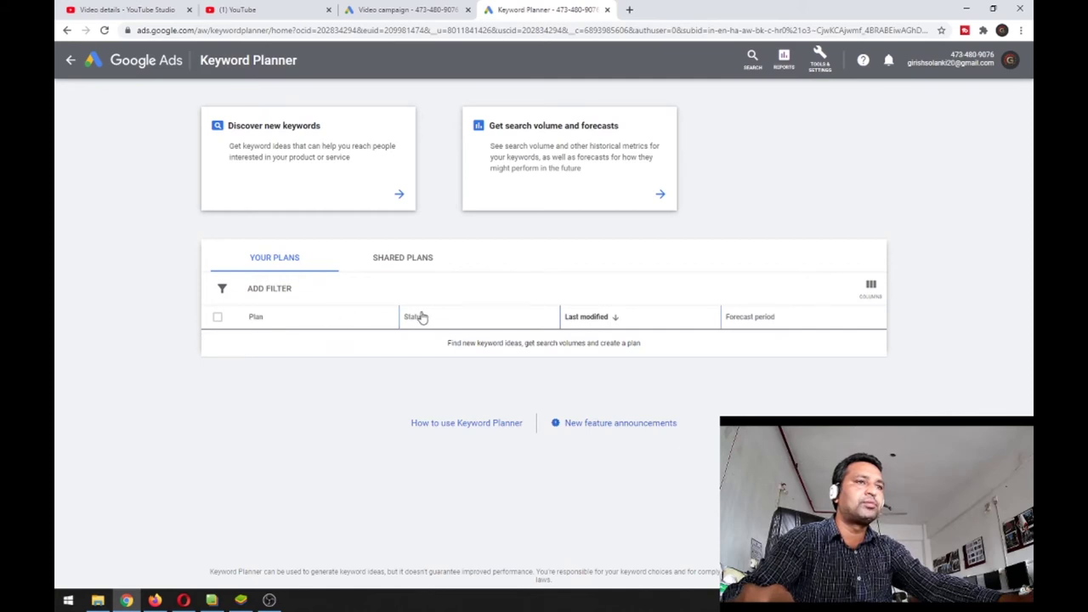
{"action": "left_click", "coordinate": [275, 322]}
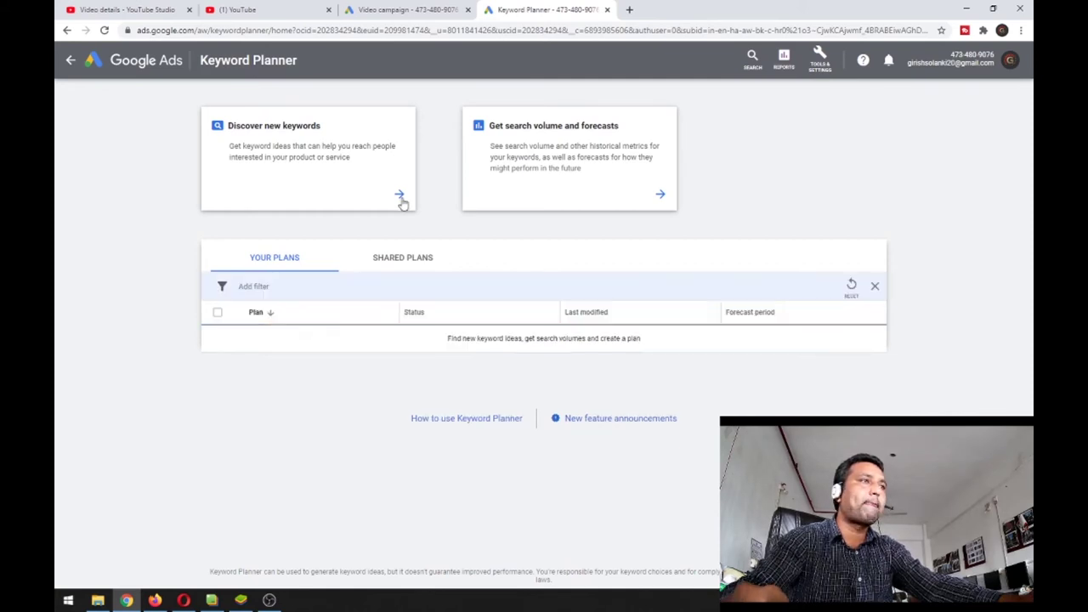
{"action": "left_click", "coordinate": [399, 195]}
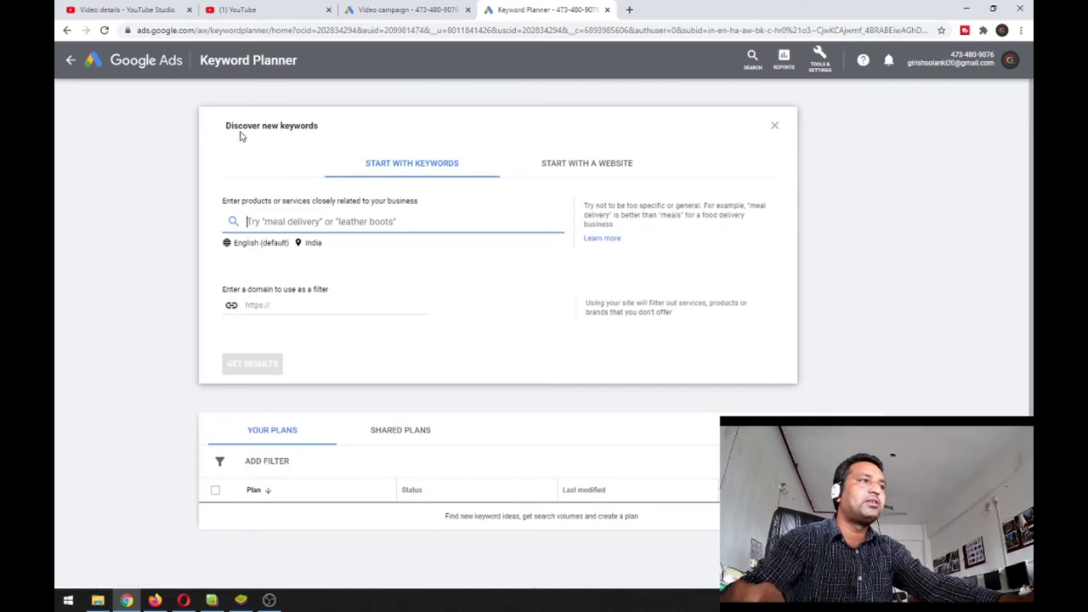
{"action": "key", "text": "ctrl+v"}
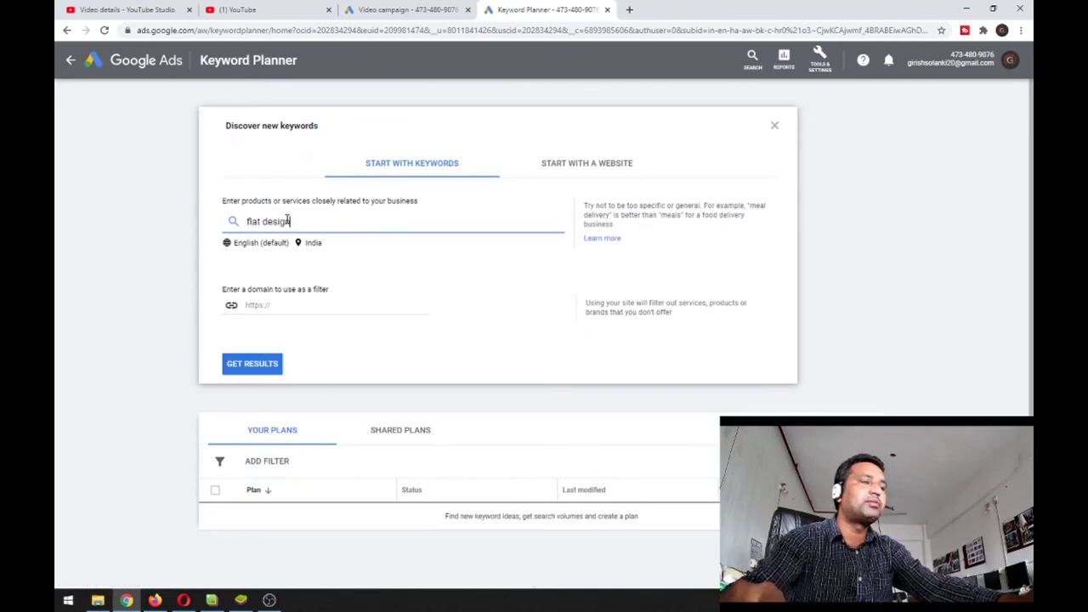
{"action": "left_click", "coordinate": [243, 367]}
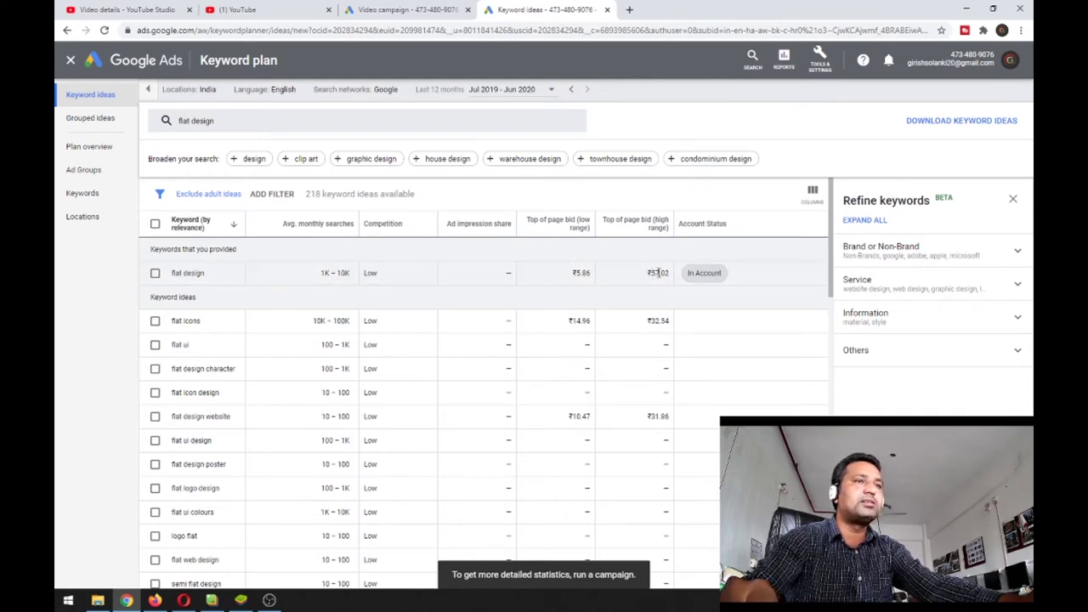
{"action": "left_click", "coordinate": [119, 9]}
{"action": "key", "text": "ctrl+shift+Tab"}
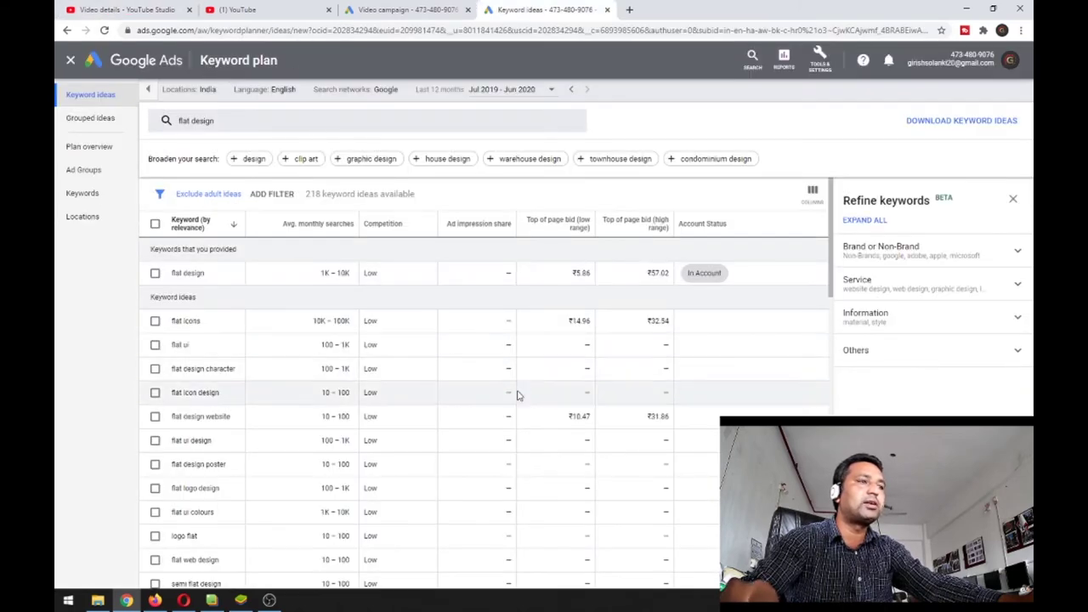
Step: Copy the tag "flat isometric design" from YouTube Studio and add it on a new line of the campaign's keywords in Google Ads
{"action": "scroll", "coordinate": [518, 395], "scroll_direction": "down", "scroll_amount": 1}
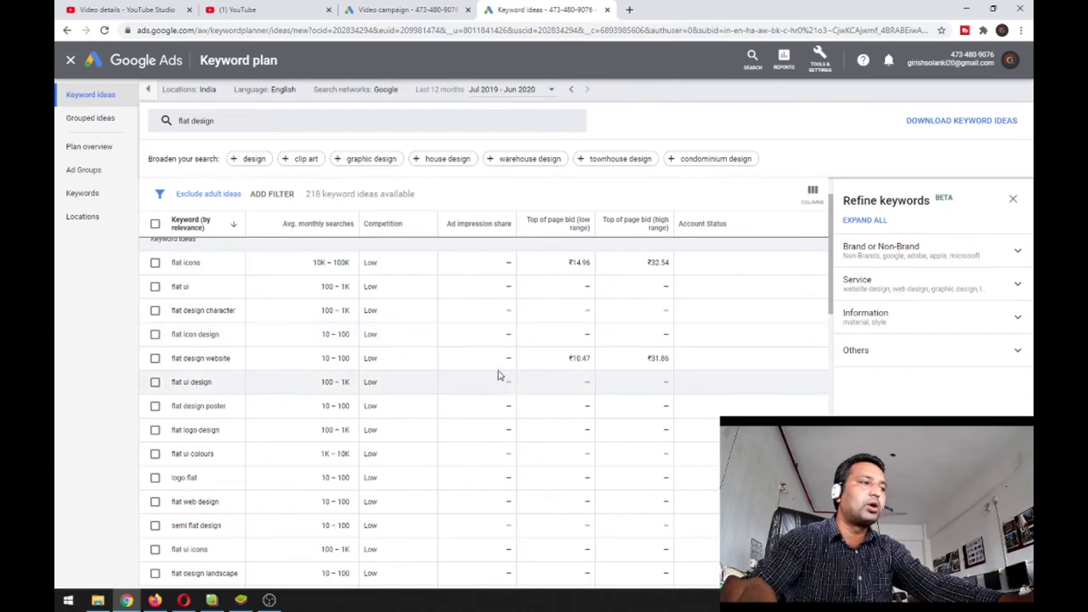
{"action": "scroll", "coordinate": [497, 370], "scroll_direction": "down", "scroll_amount": 1}
{"action": "scroll", "coordinate": [527, 371], "scroll_direction": "up", "scroll_amount": 2}
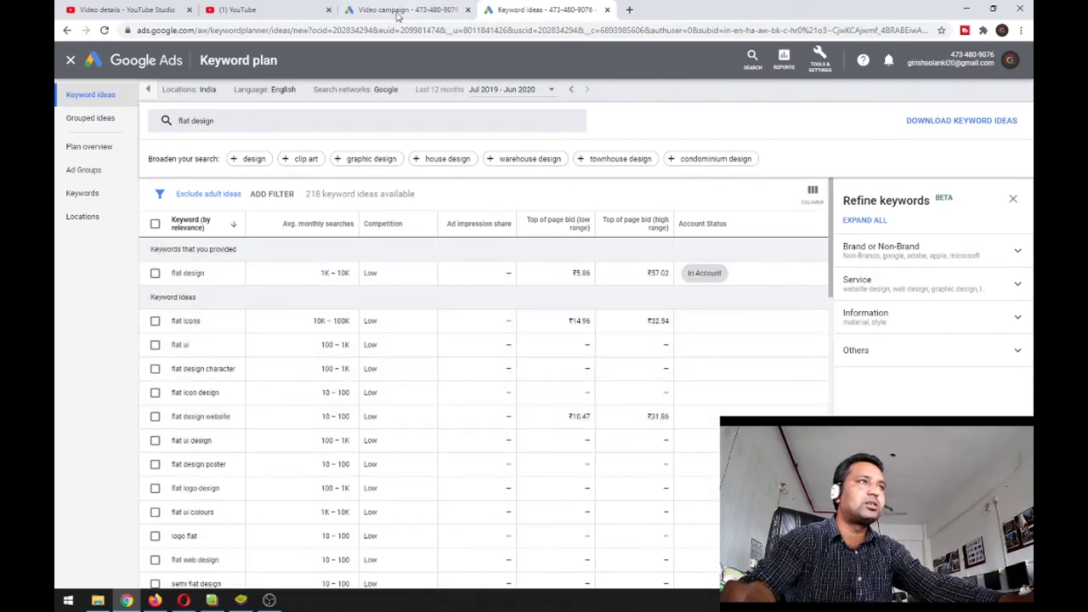
{"action": "left_click", "coordinate": [266, 10]}
{"action": "left_click", "coordinate": [119, 9]}
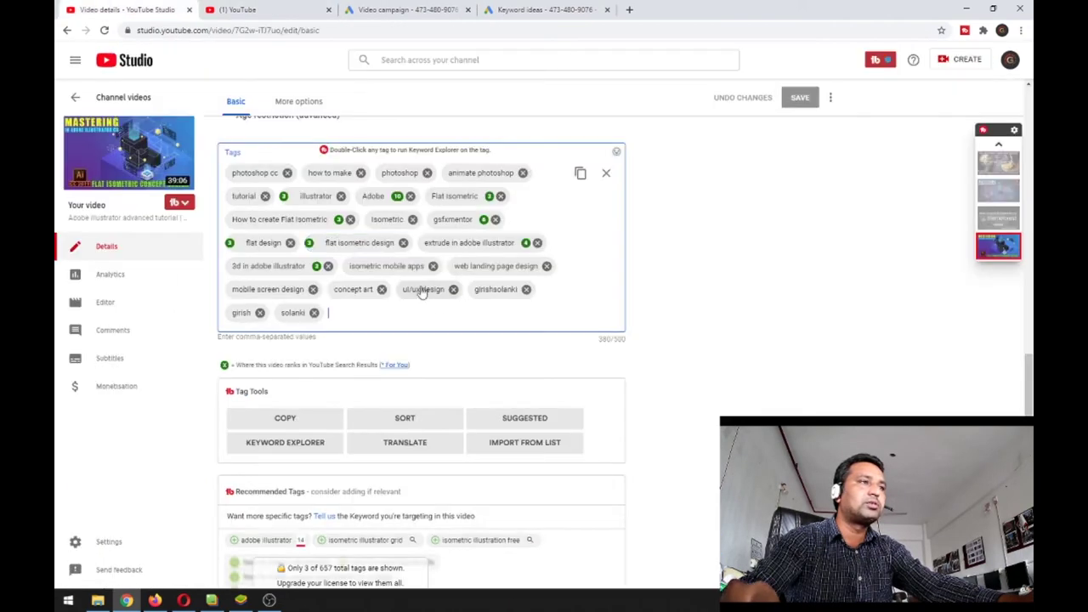
{"action": "left_click", "coordinate": [365, 245]}
{"action": "triple_click", "coordinate": [365, 244]}
{"action": "key", "text": "ctrl+c"}
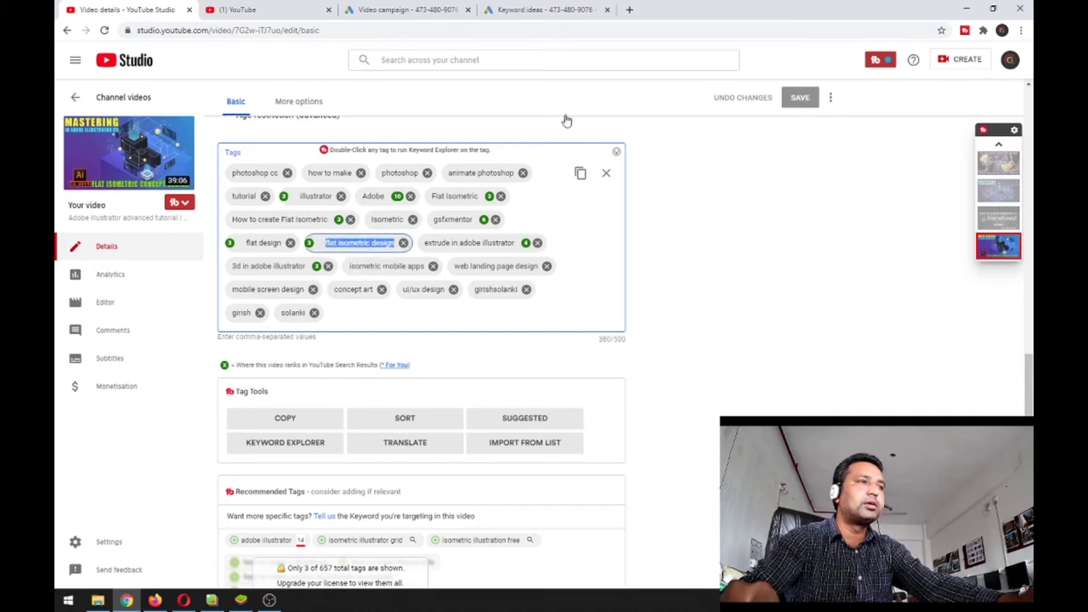
{"action": "left_click", "coordinate": [504, 10]}
{"action": "left_click", "coordinate": [400, 11]}
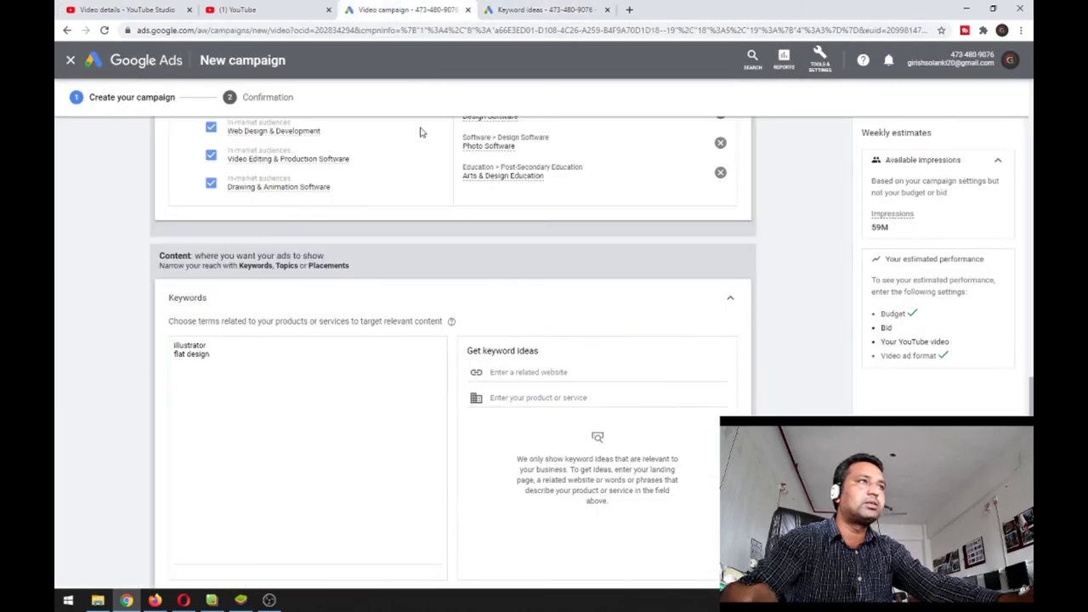
{"action": "left_click", "coordinate": [263, 364]}
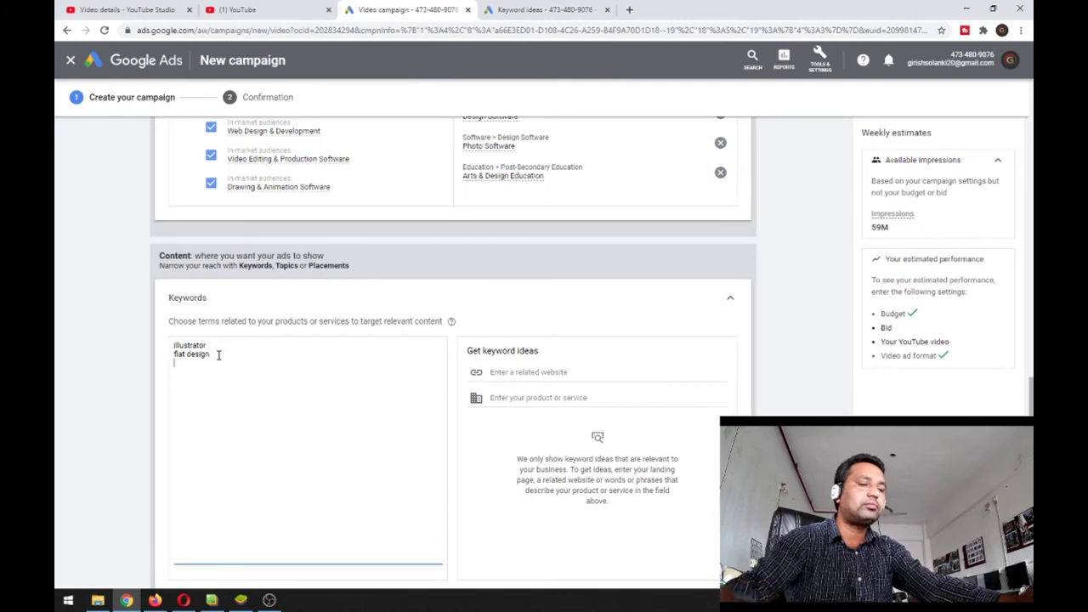
{"action": "key", "text": "Return"}
{"action": "key", "text": "ctrl+v"}
Step: Target the topics Arts & Entertainment and Computers & Electronics for the campaign's content
{"action": "scroll", "coordinate": [520, 408], "scroll_direction": "down", "scroll_amount": 3}
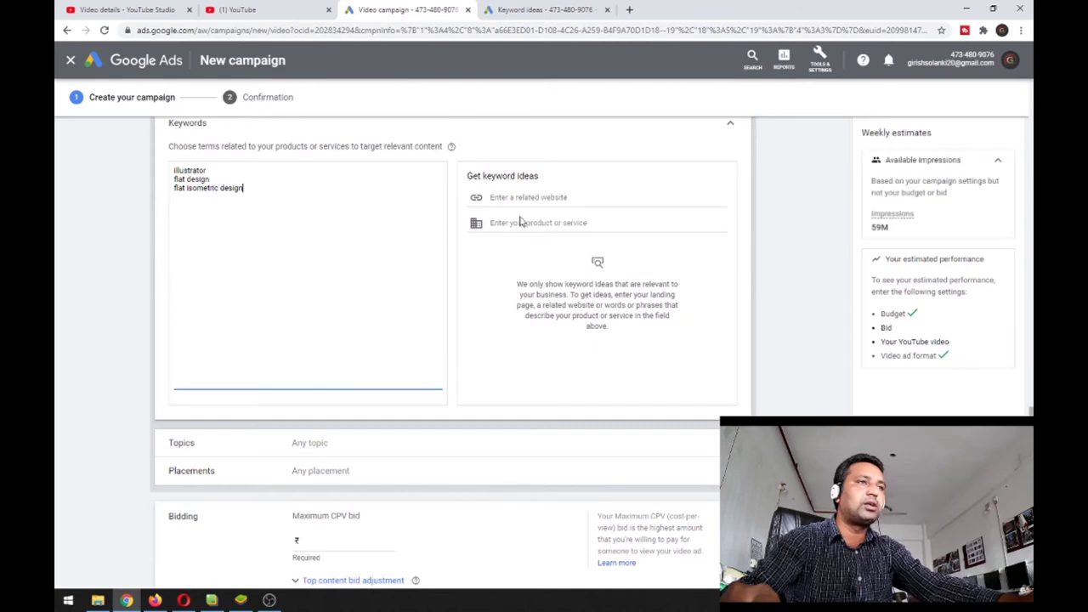
{"action": "scroll", "coordinate": [556, 325], "scroll_direction": "down", "scroll_amount": 2}
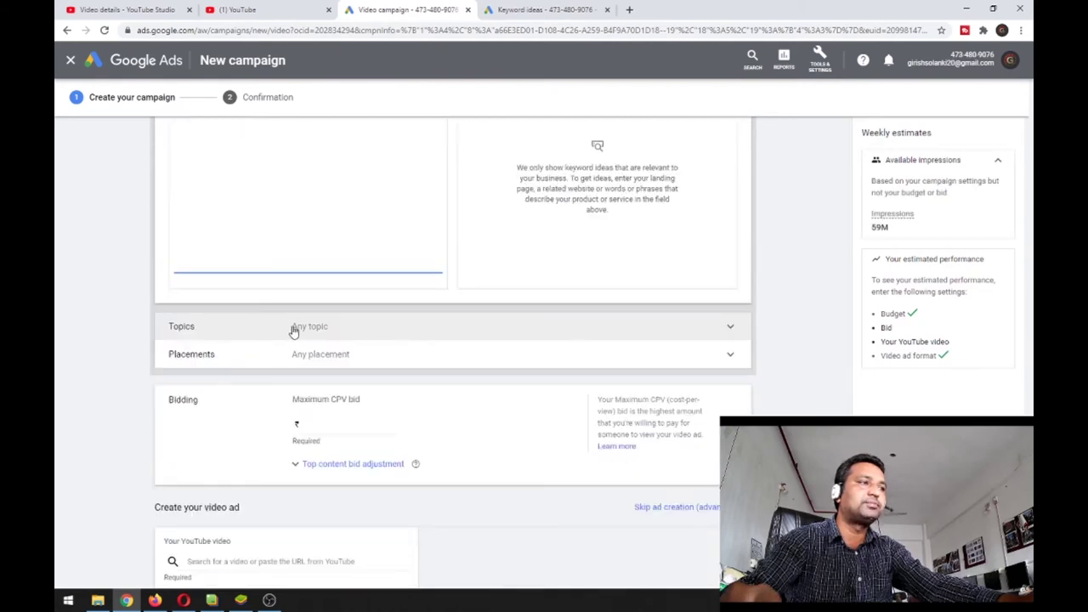
{"action": "left_click", "coordinate": [341, 332]}
{"action": "scroll", "coordinate": [602, 328], "scroll_direction": "down", "scroll_amount": 2}
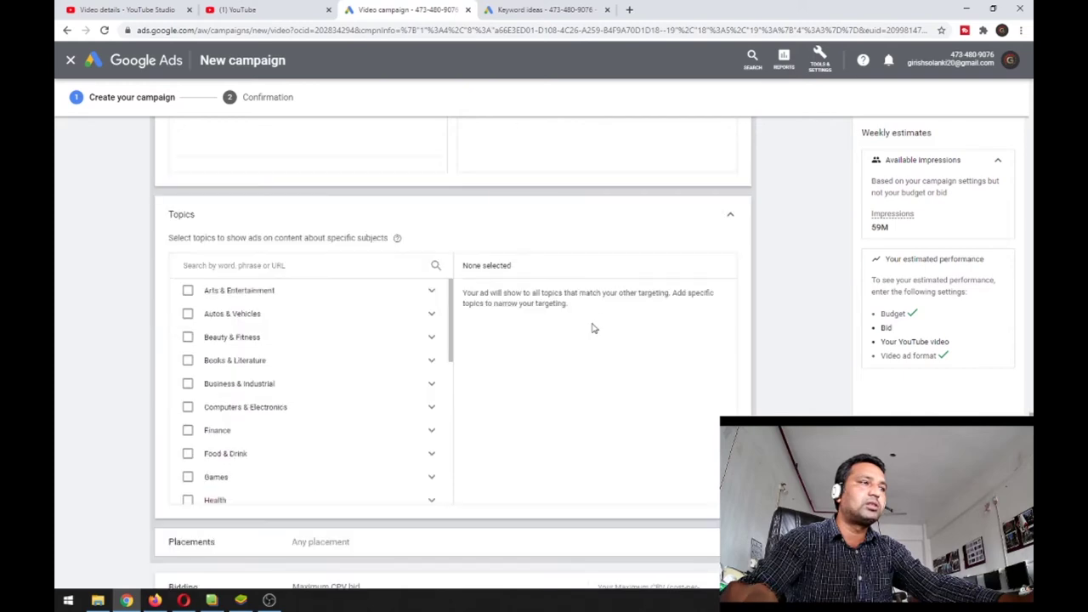
{"action": "left_click", "coordinate": [187, 290]}
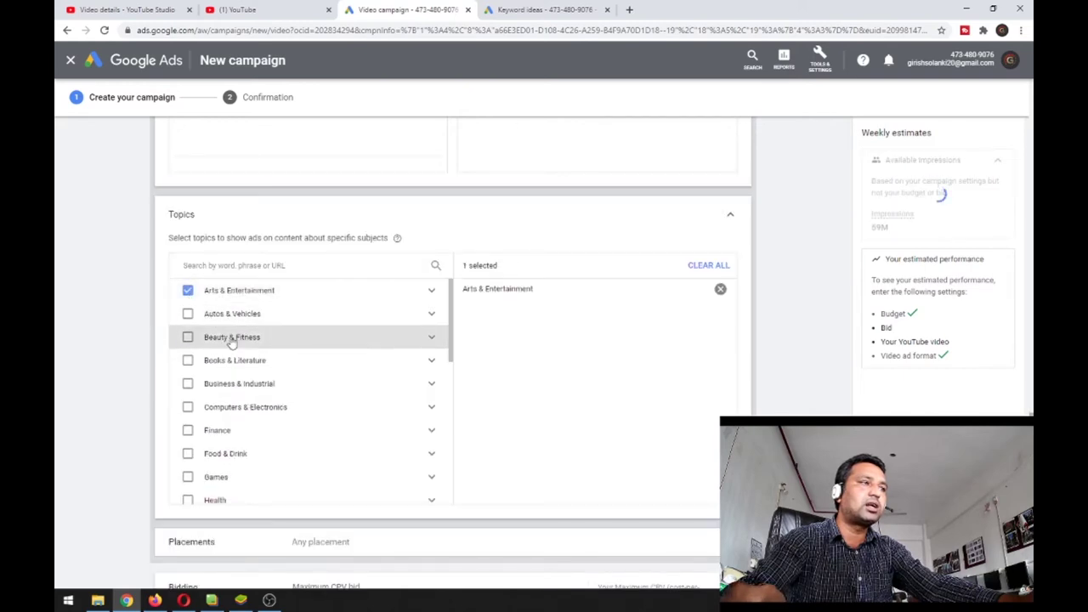
{"action": "left_click", "coordinate": [188, 407]}
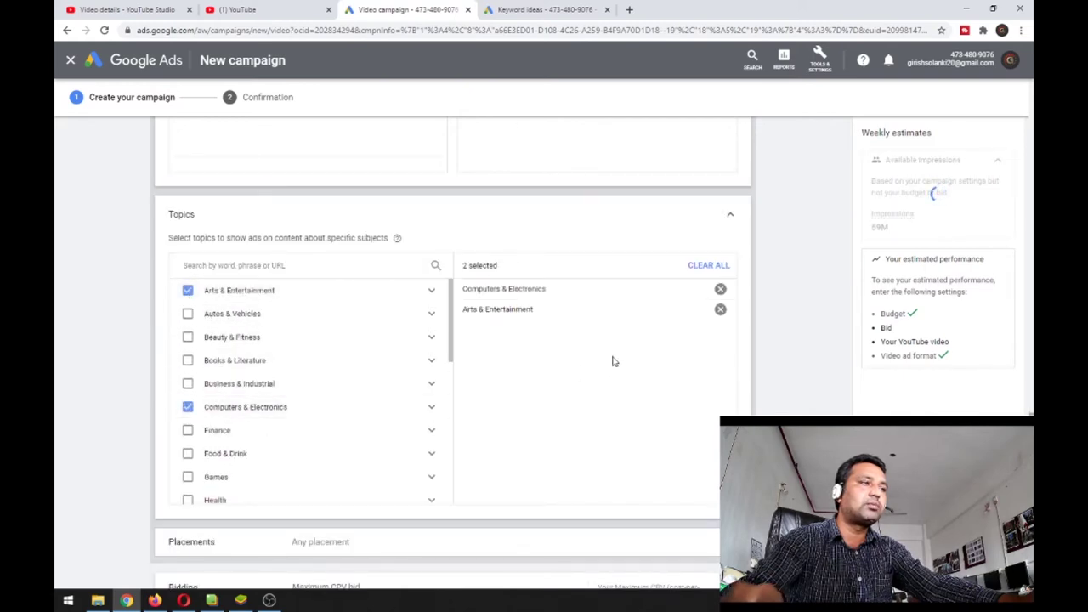
Step: Expand the placement targeting options and set the maximum CPV bid to ₹30.00
{"action": "scroll", "coordinate": [612, 360], "scroll_direction": "down", "scroll_amount": 4}
{"action": "left_click", "coordinate": [416, 317]}
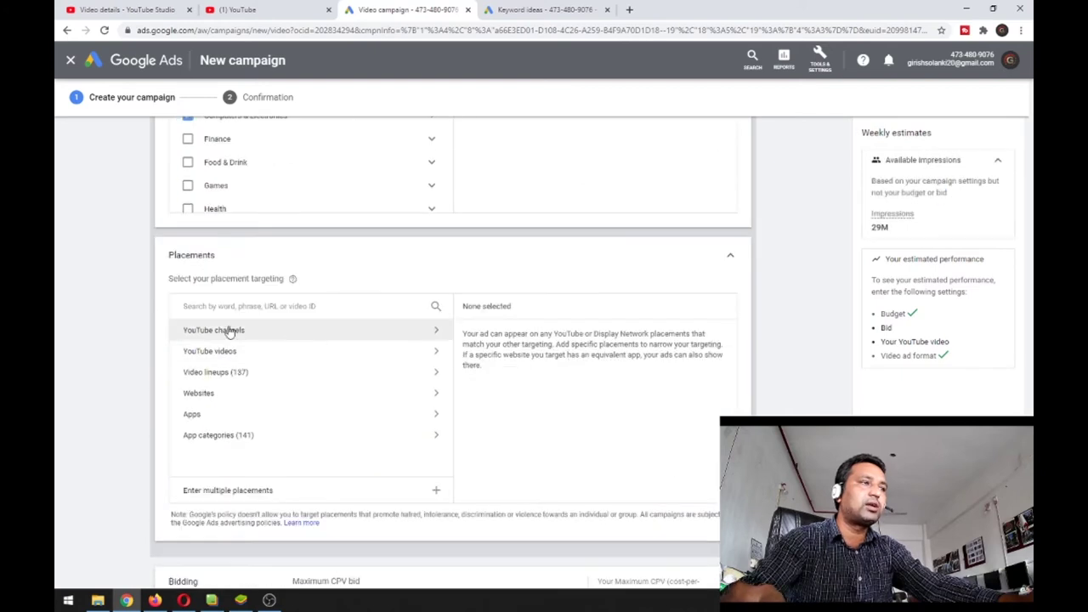
{"action": "scroll", "coordinate": [527, 329], "scroll_direction": "down", "scroll_amount": 3}
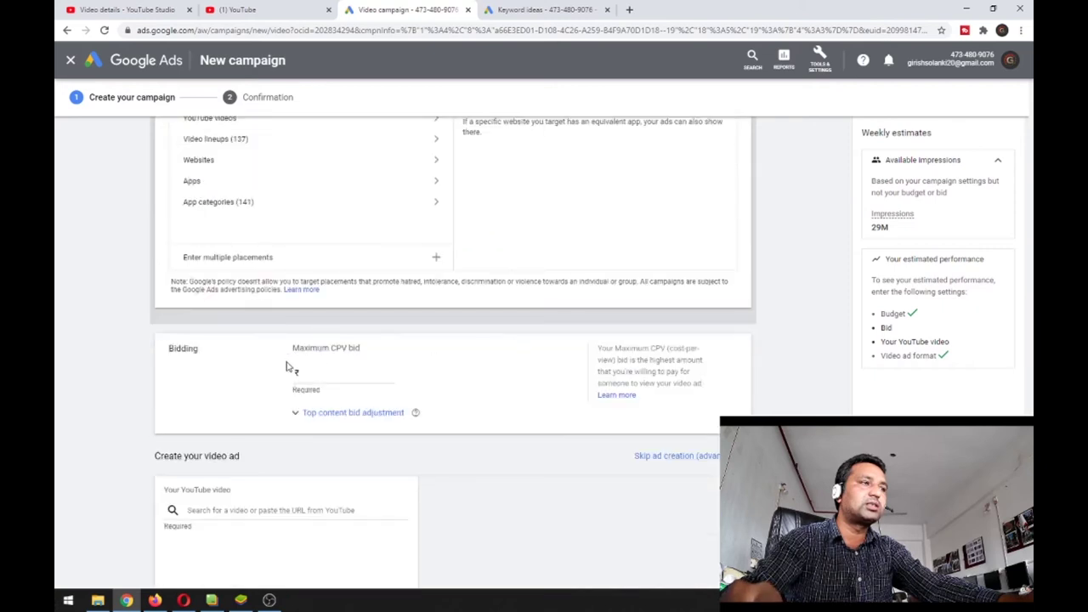
{"action": "left_click", "coordinate": [357, 377]}
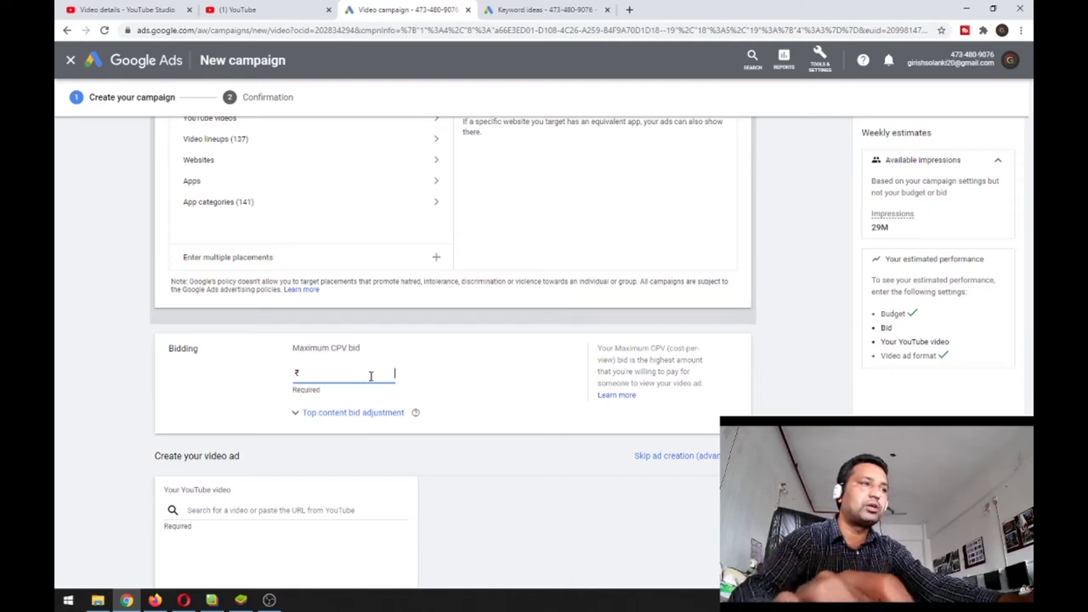
{"action": "type", "text": "30.00"}
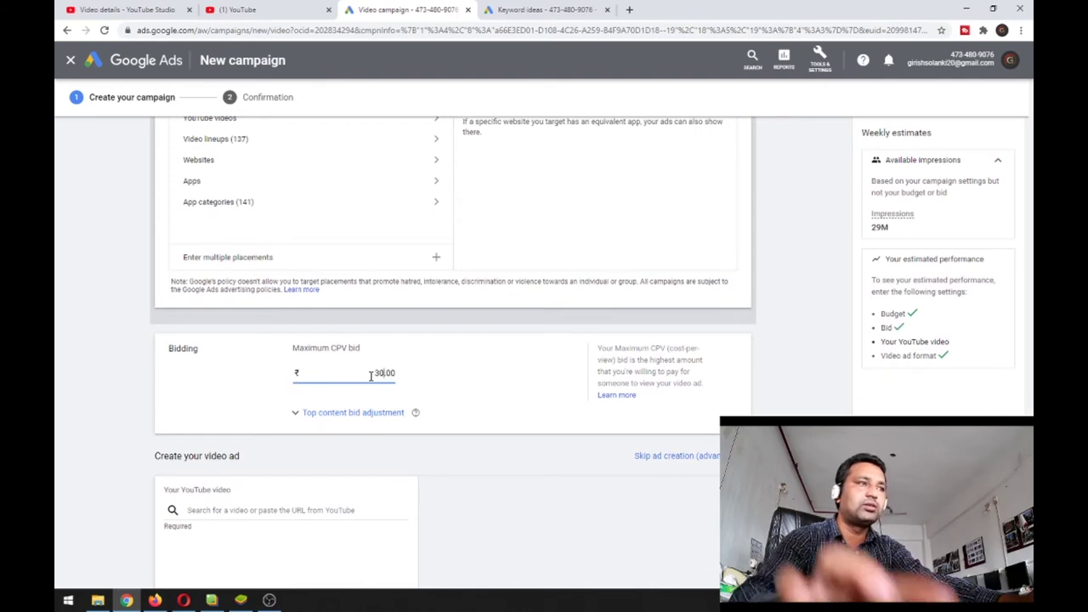
{"action": "scroll", "coordinate": [467, 368], "scroll_direction": "down", "scroll_amount": 1}
{"action": "scroll", "coordinate": [472, 374], "scroll_direction": "down", "scroll_amount": 1}
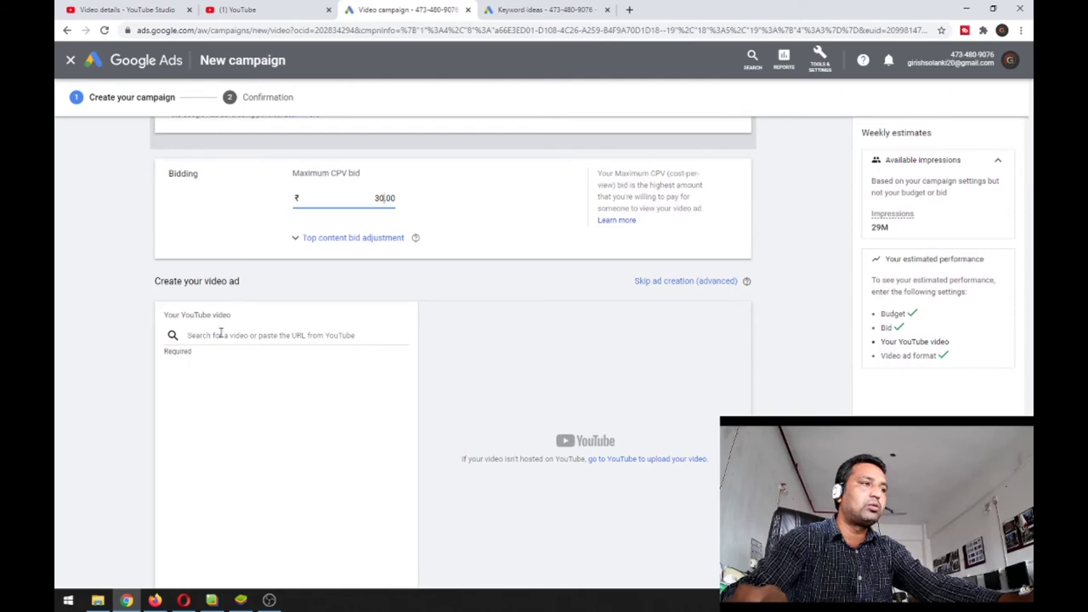
{"action": "left_click", "coordinate": [220, 334]}
{"action": "left_click", "coordinate": [276, 17]}
{"action": "left_click", "coordinate": [157, 13]}
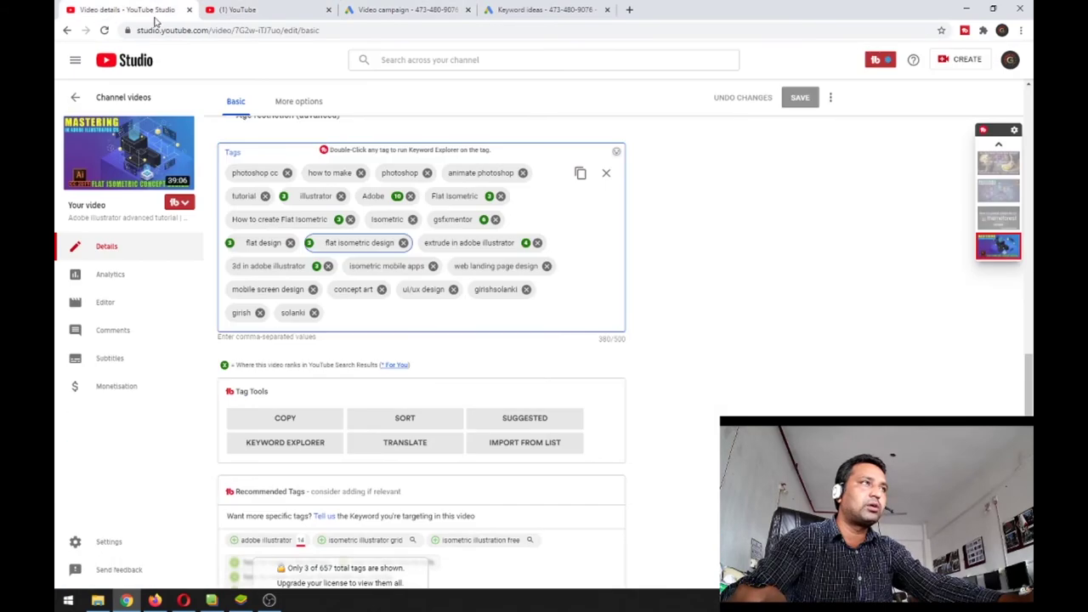
{"action": "scroll", "coordinate": [379, 178], "scroll_direction": "up", "scroll_amount": 3}
{"action": "scroll", "coordinate": [379, 180], "scroll_direction": "up", "scroll_amount": 5}
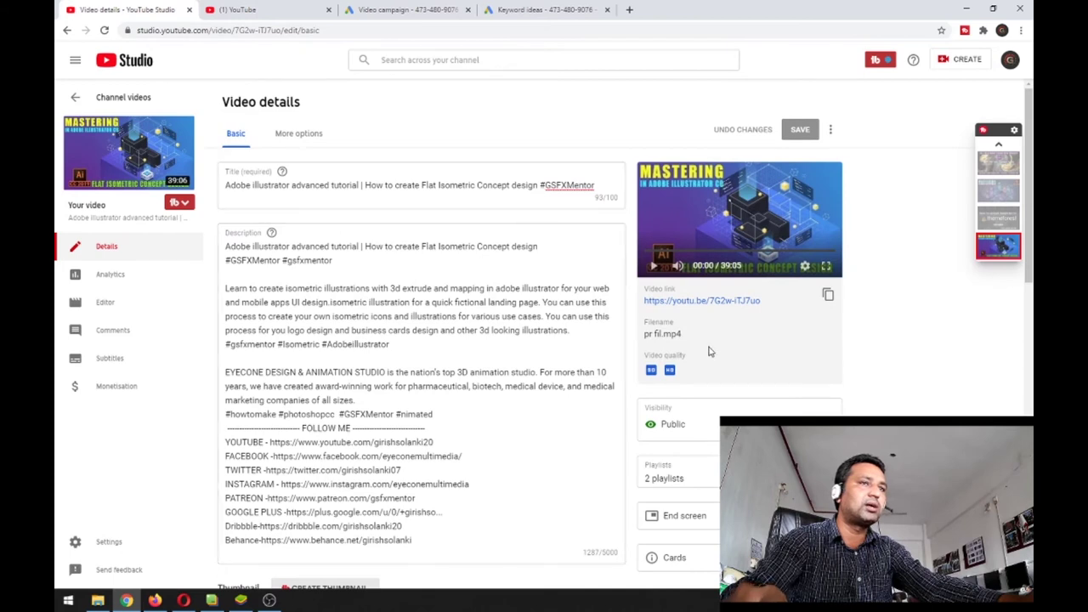
{"action": "left_click_drag", "start_coordinate": [762, 302], "coordinate": [653, 303]}
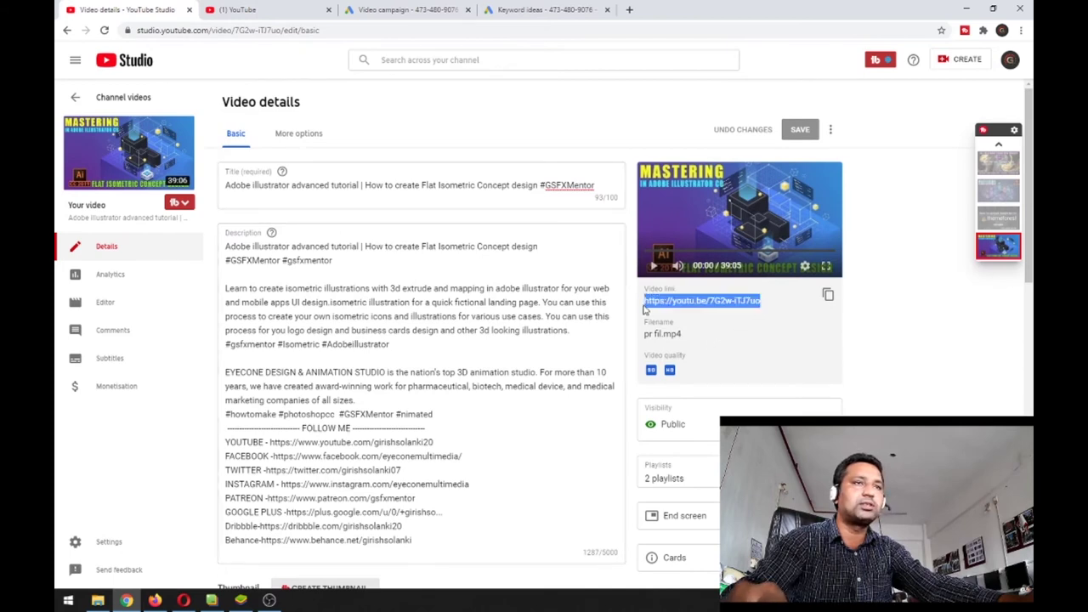
{"action": "left_click", "coordinate": [417, 9]}
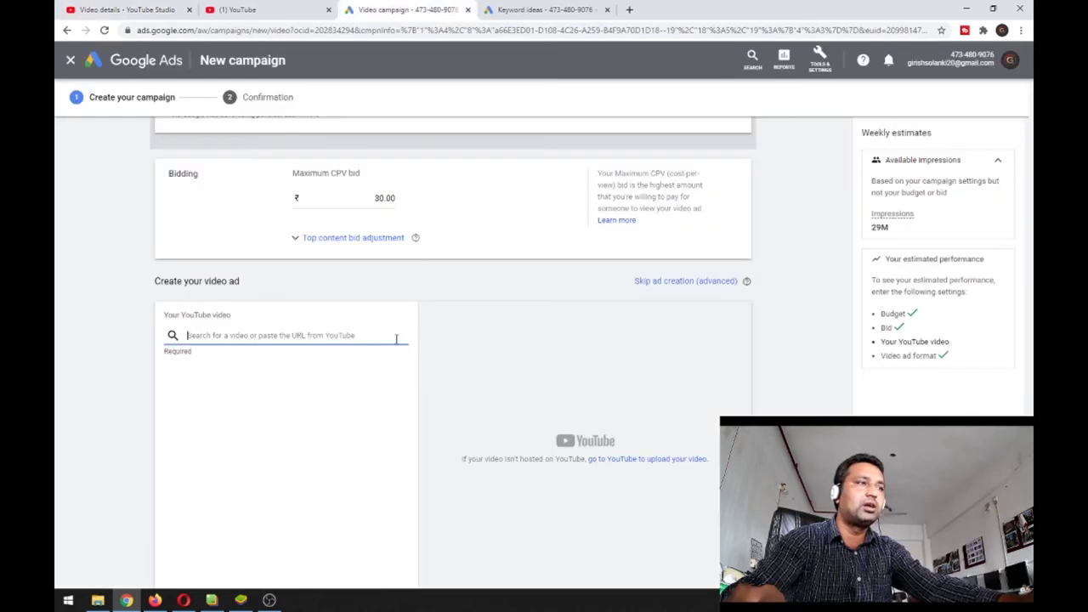
{"action": "type", "text": "https://youtu.be/7G2w-iTJ7uo"}
{"action": "left_click", "coordinate": [331, 361]}
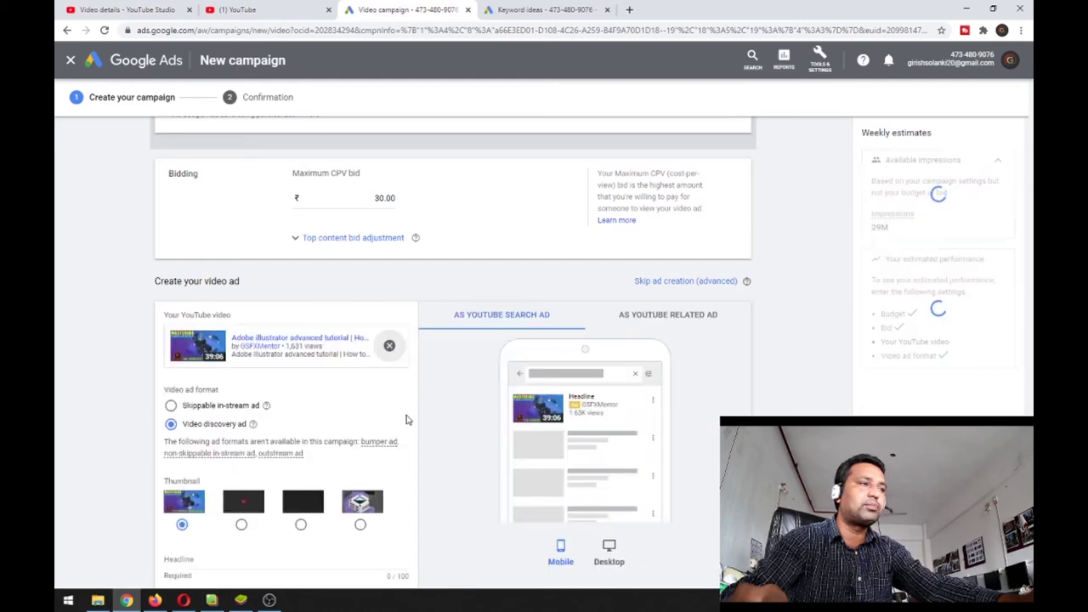
Step: Preview the YouTube search ad in its desktop layout and return to the mobile layout
{"action": "scroll", "coordinate": [370, 399], "scroll_direction": "down", "scroll_amount": 1}
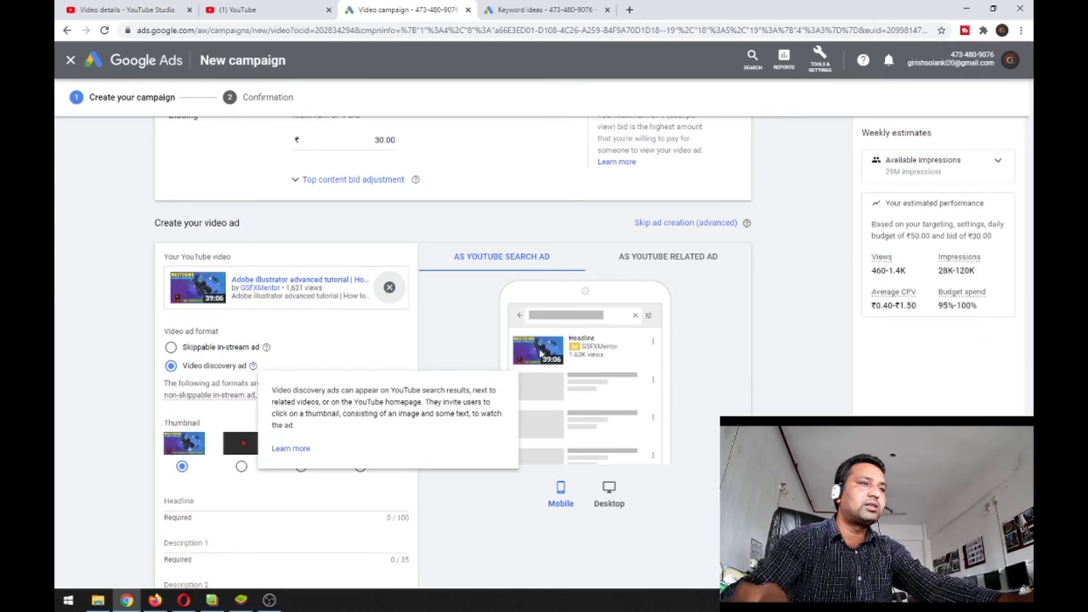
{"action": "left_click", "coordinate": [608, 501]}
{"action": "left_click", "coordinate": [563, 491]}
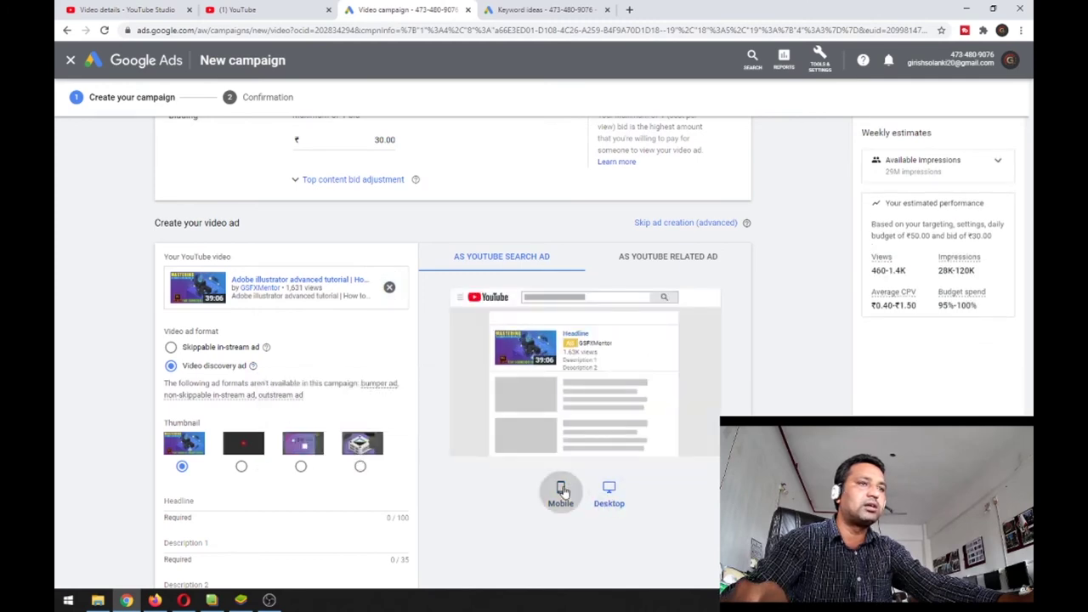
Step: Copy "Adobe illustrator advanced tutorial" from the video's title in YouTube Studio and use it as the ad's headline in Google Ads
{"action": "scroll", "coordinate": [389, 364], "scroll_direction": "down", "scroll_amount": 2}
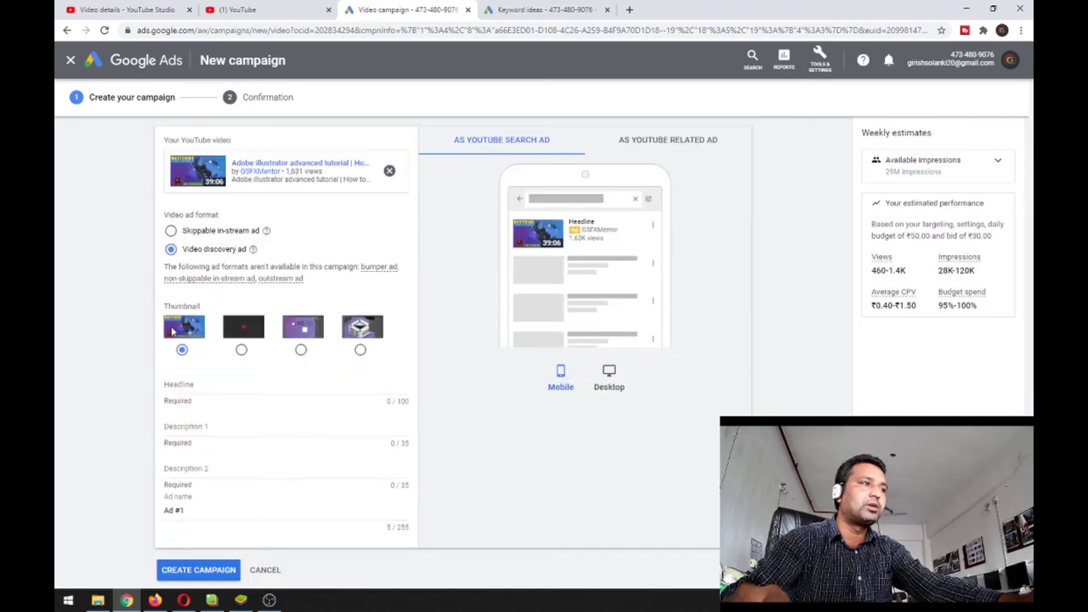
{"action": "scroll", "coordinate": [277, 429], "scroll_direction": "down", "scroll_amount": 1}
{"action": "left_click", "coordinate": [244, 330]}
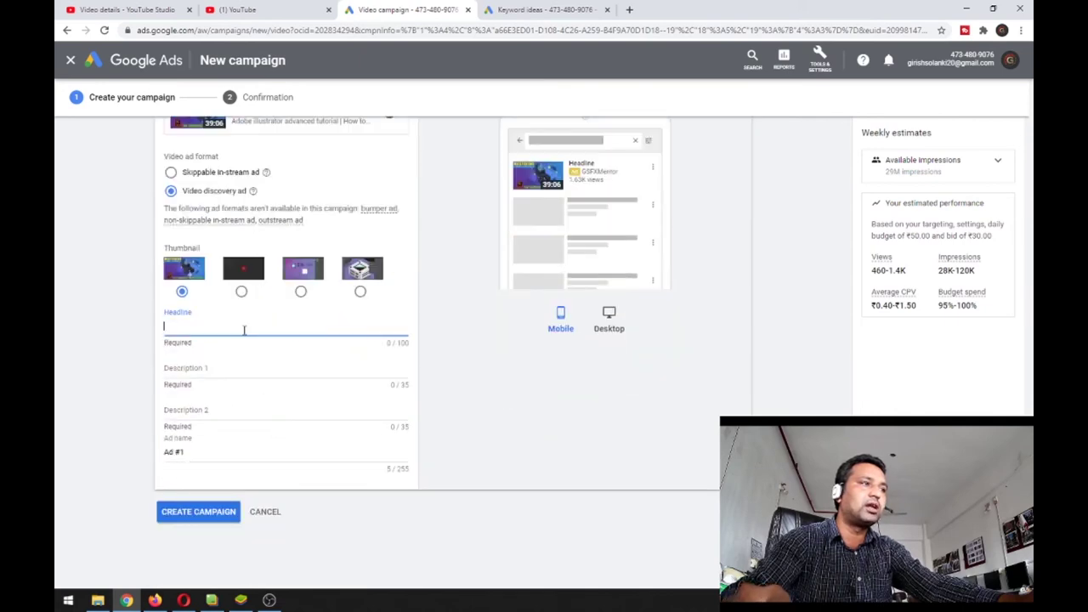
{"action": "left_click", "coordinate": [151, 12]}
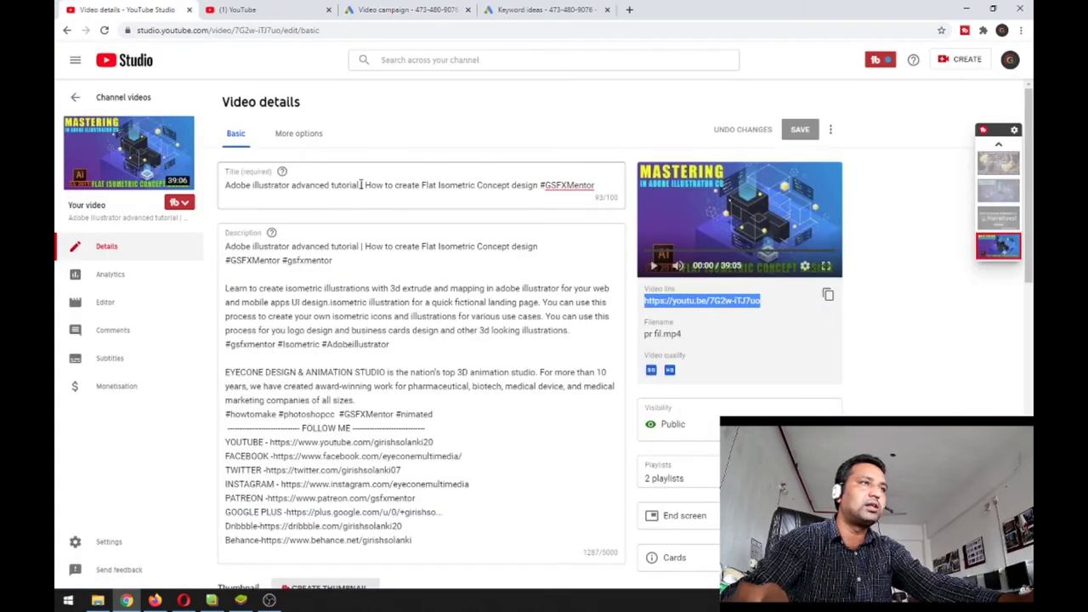
{"action": "left_click_drag", "start_coordinate": [362, 185], "coordinate": [140, 186]}
{"action": "key", "text": "ctrl+c"}
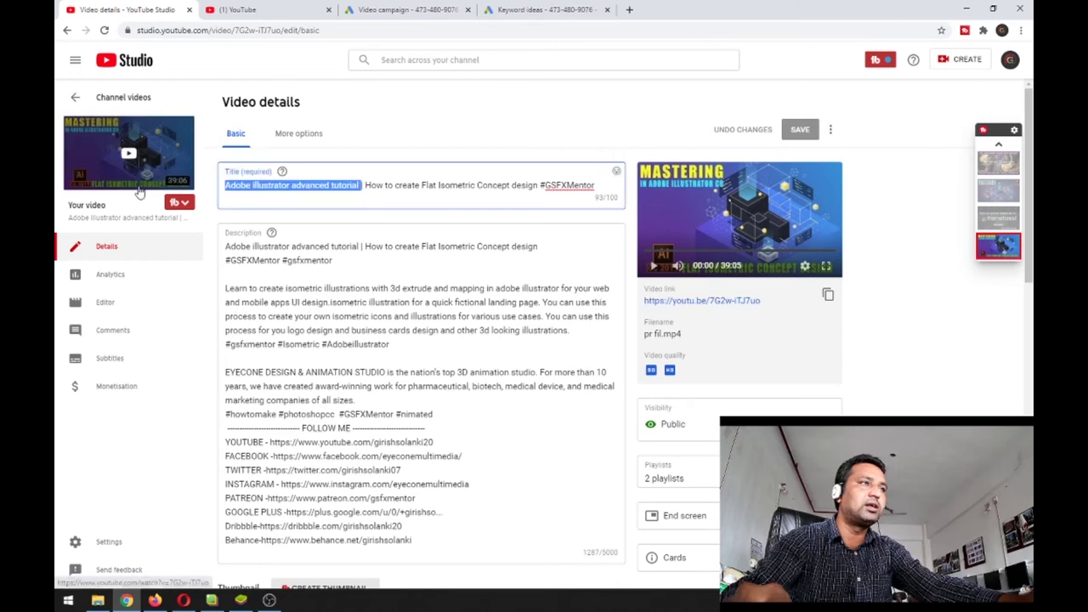
{"action": "left_click", "coordinate": [429, 10]}
{"action": "key", "text": "ctrl+v"}
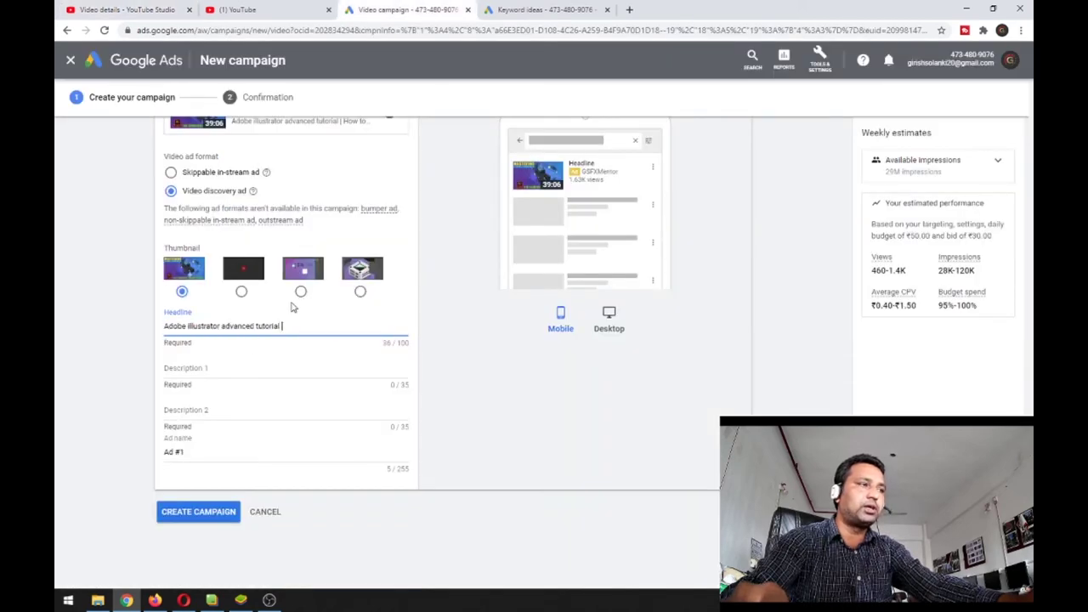
Step: Copy "How to create Flat Isometric Concept design" from the video's title in YouTube Studio into the ad's Description 1 in Google Ads
{"action": "left_click", "coordinate": [216, 370]}
{"action": "left_click", "coordinate": [143, 12]}
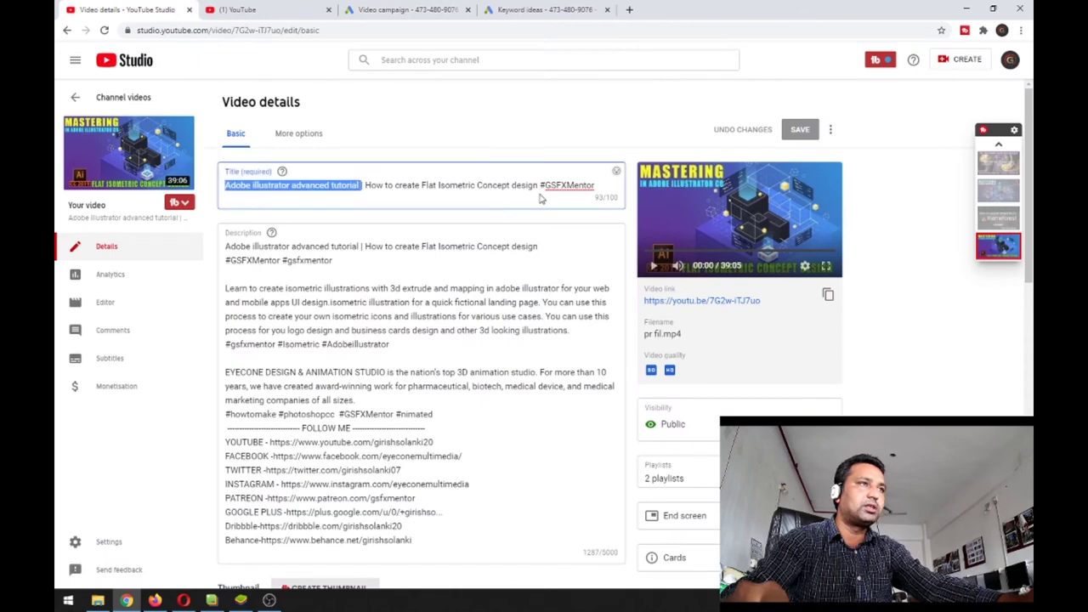
{"action": "left_click_drag", "start_coordinate": [540, 186], "coordinate": [362, 185]}
{"action": "key", "text": "ctrl+c"}
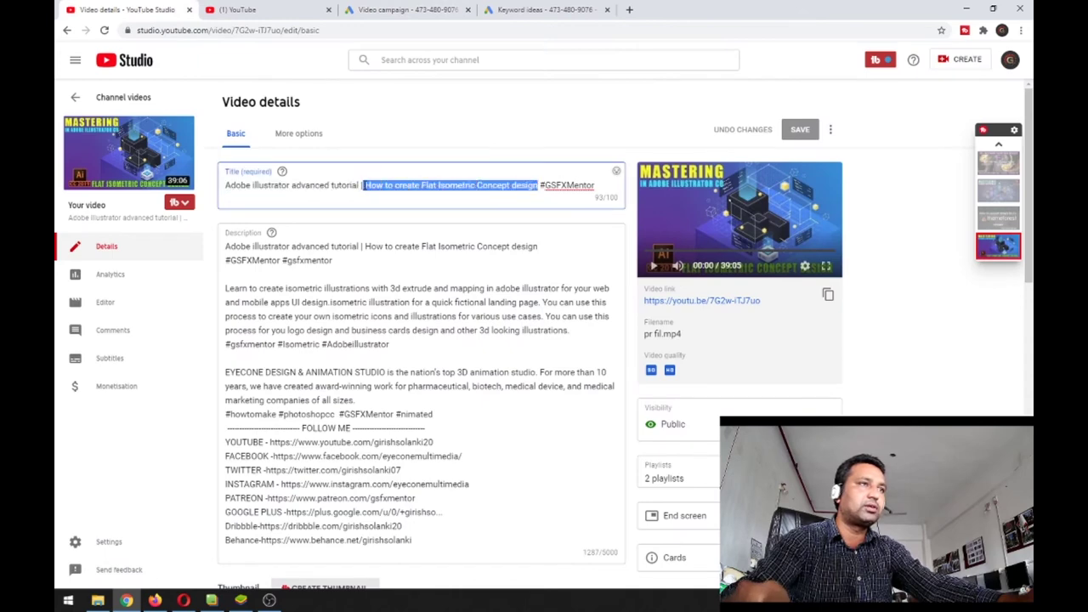
{"action": "left_click", "coordinate": [408, 10]}
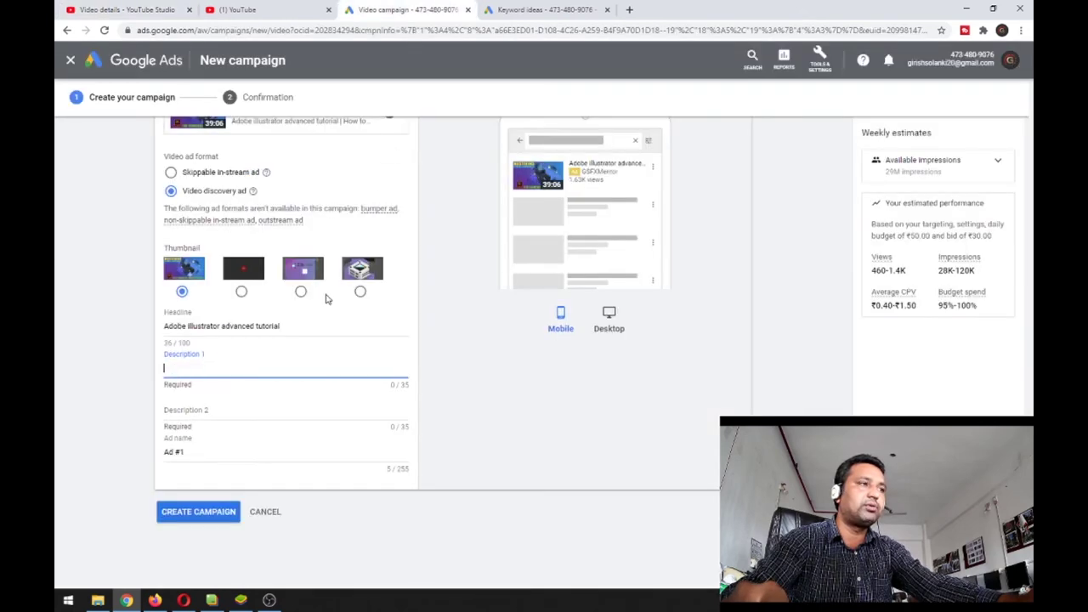
{"action": "key", "text": "ctrl+v"}
Step: Shorten the ad's Description 1 to "How to create Flat Isometric" and start on Description 2
{"action": "left_click", "coordinate": [241, 420]}
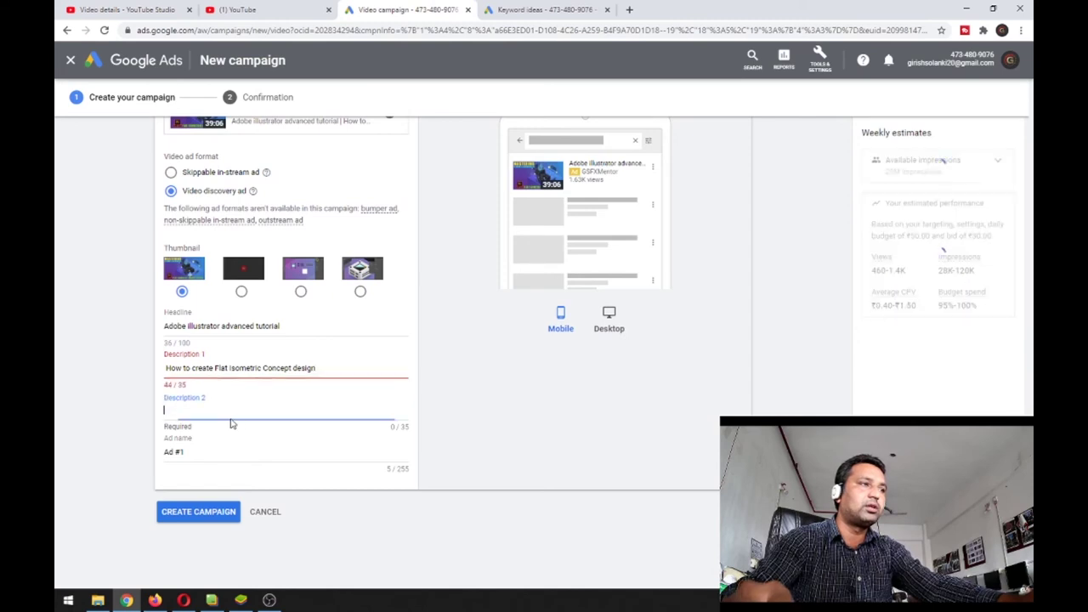
{"action": "left_click", "coordinate": [332, 369]}
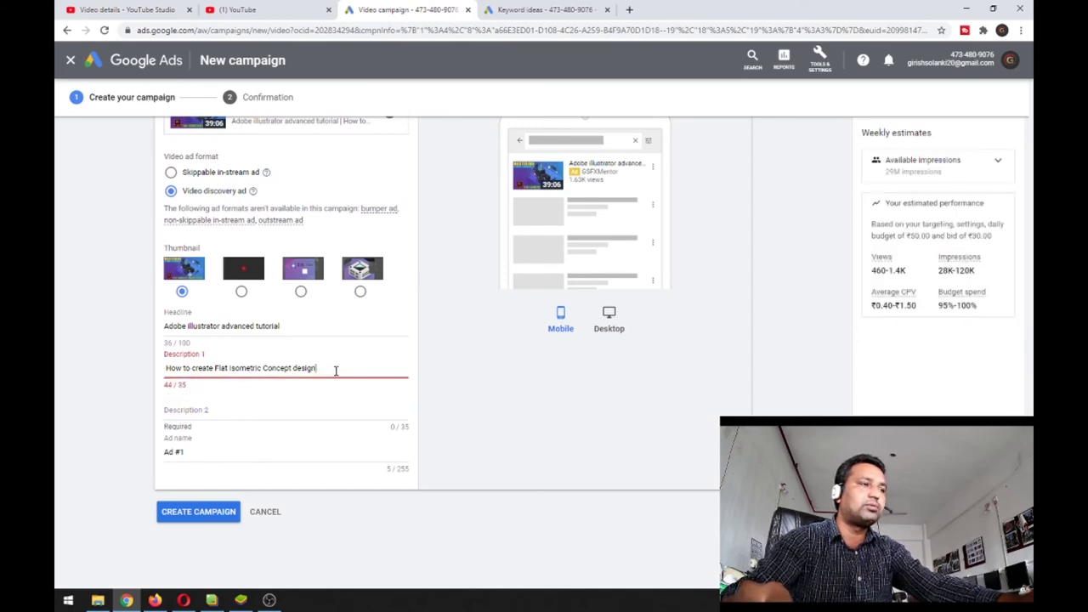
{"action": "left_click_drag", "start_coordinate": [325, 368], "coordinate": [261, 369]}
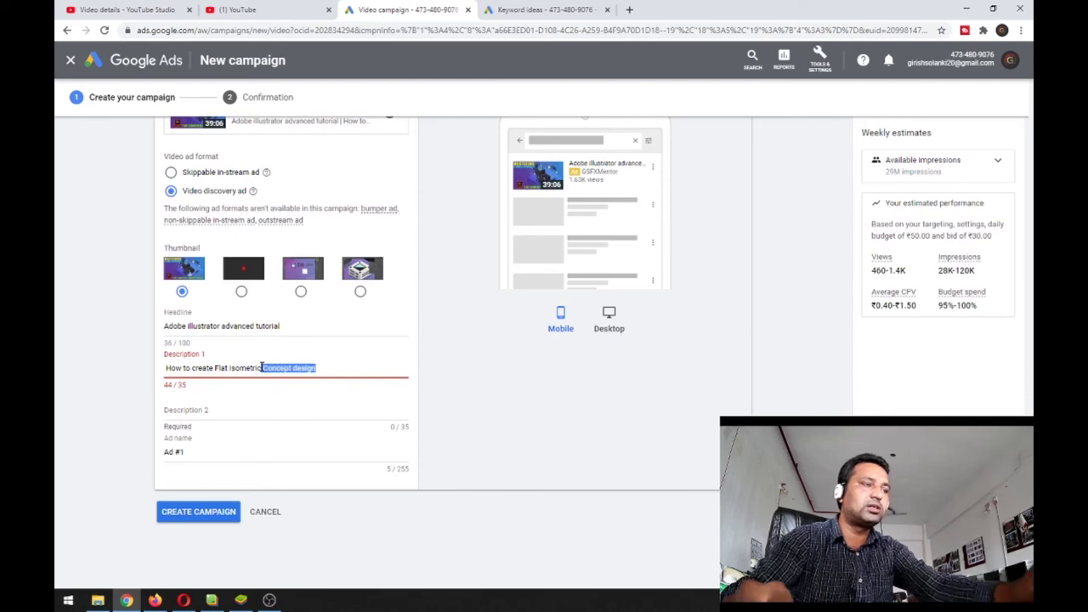
{"action": "key", "text": "BackSpace"}
{"action": "left_click", "coordinate": [225, 411]}
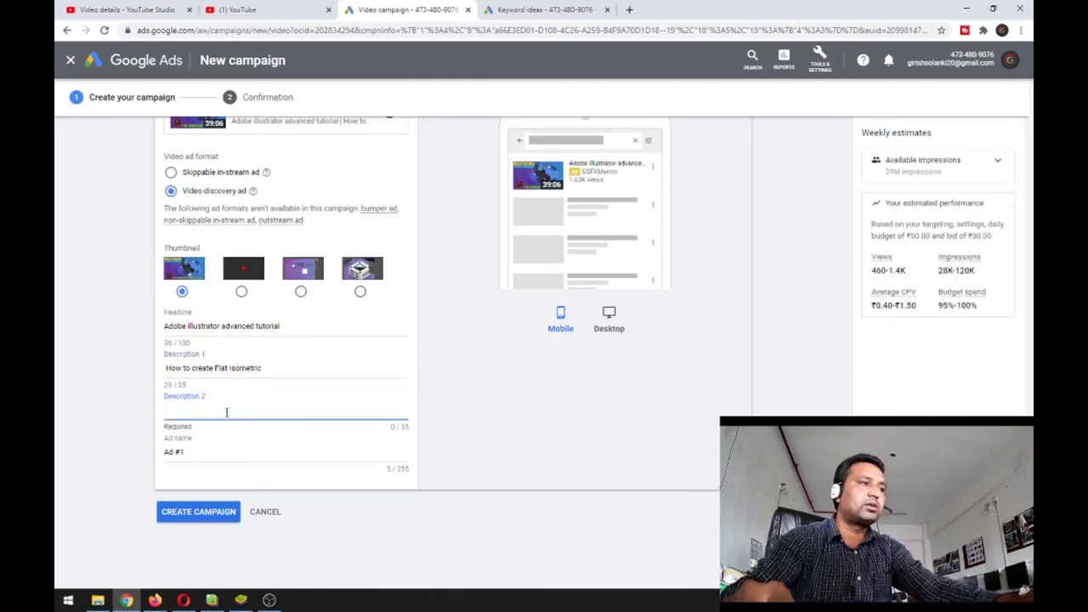
Step: Copy "Concept design" from the video's title in YouTube Studio into the ad's Description 2 in Google Ads
{"action": "key", "text": "ctrl+1"}
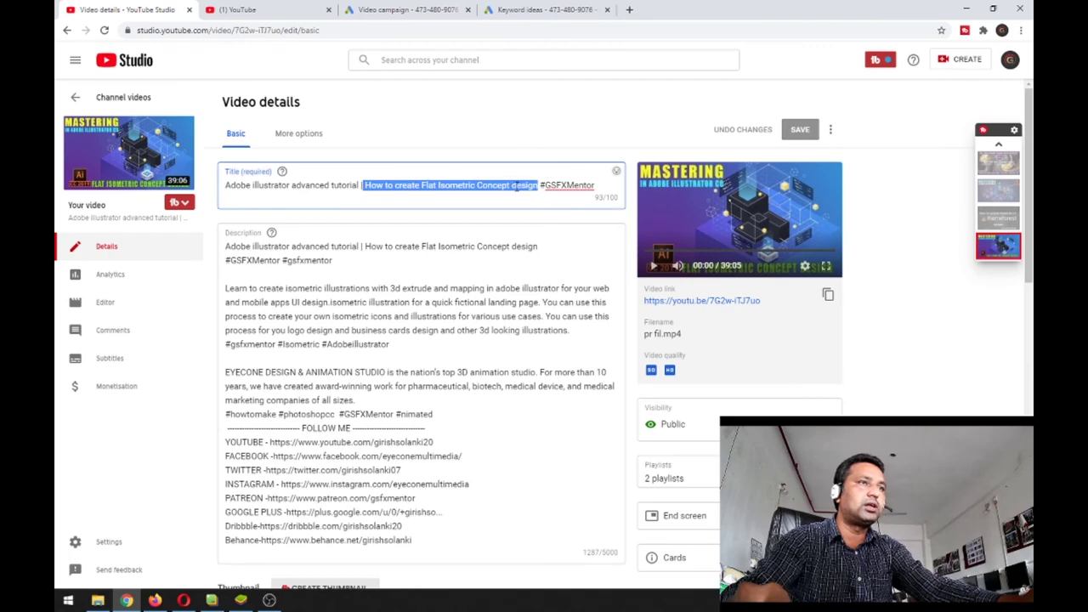
{"action": "left_click", "coordinate": [541, 186]}
{"action": "left_click_drag", "start_coordinate": [538, 185], "coordinate": [475, 186]}
{"action": "key", "text": "ctrl+c"}
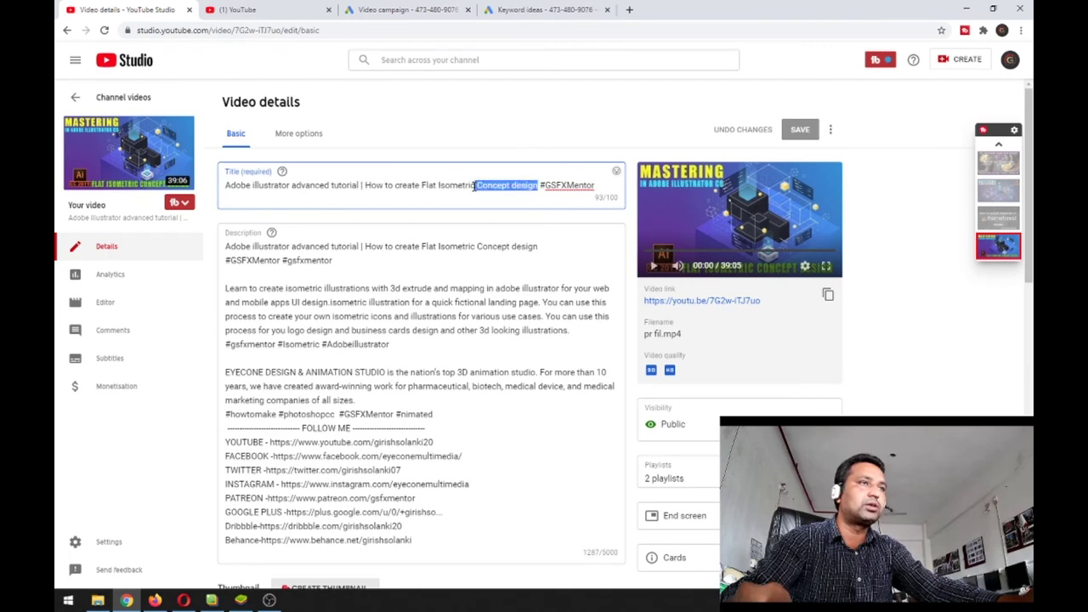
{"action": "left_click", "coordinate": [408, 9]}
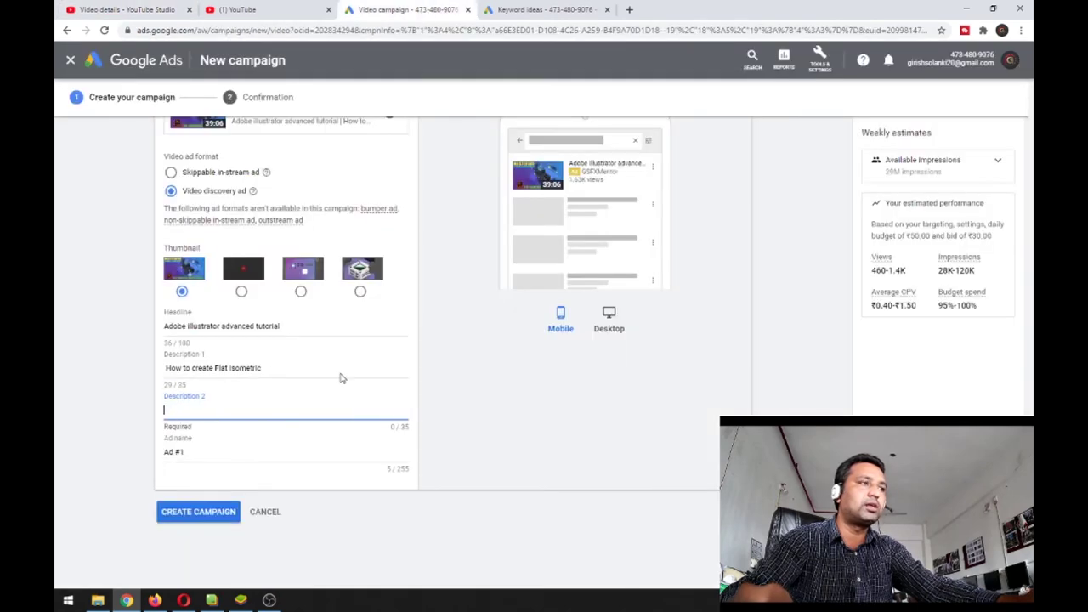
{"action": "key", "text": "ctrl+v"}
Step: Replace the ad name in Google Ads with "Adobe illustrator advanced tutorial" copied from the video's title in YouTube Studio
{"action": "scroll", "coordinate": [330, 420], "scroll_direction": "down", "scroll_amount": 1}
{"action": "left_click", "coordinate": [199, 393]}
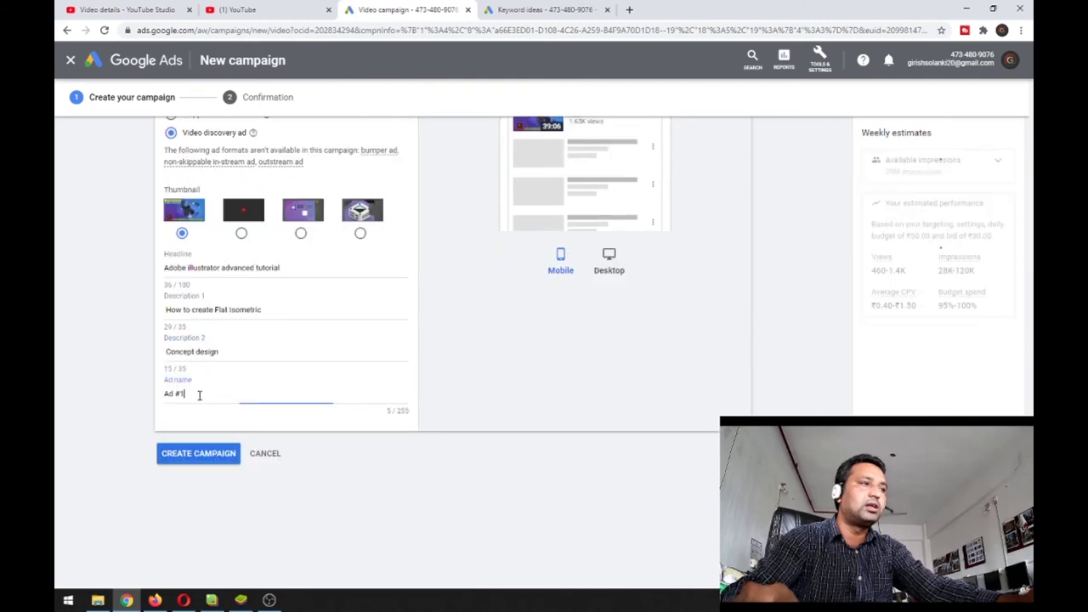
{"action": "left_click", "coordinate": [123, 9]}
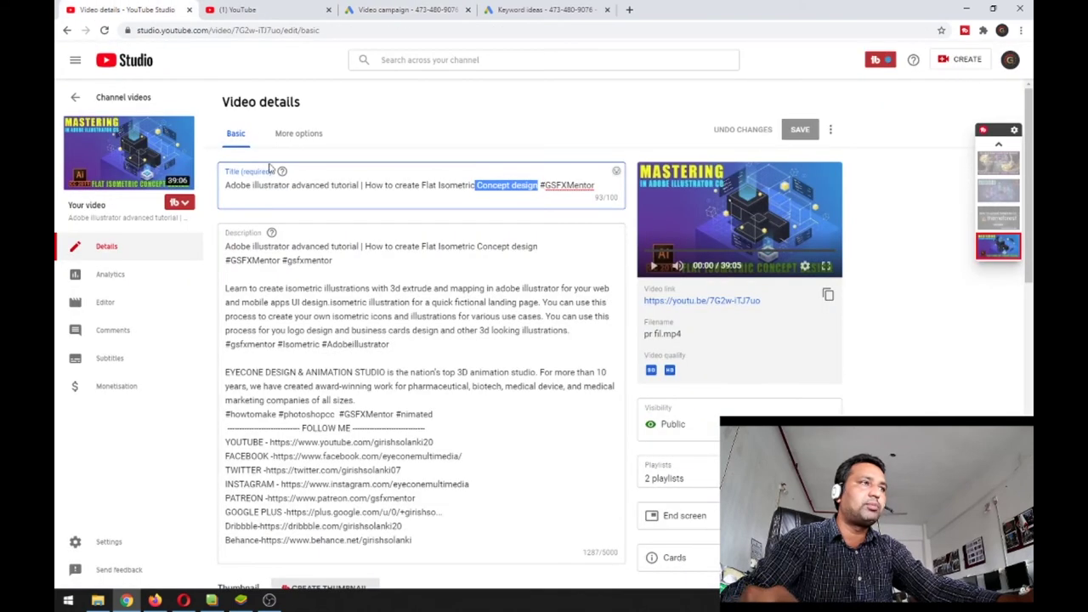
{"action": "left_click_drag", "start_coordinate": [361, 184], "coordinate": [207, 192]}
{"action": "key", "text": "ctrl+c"}
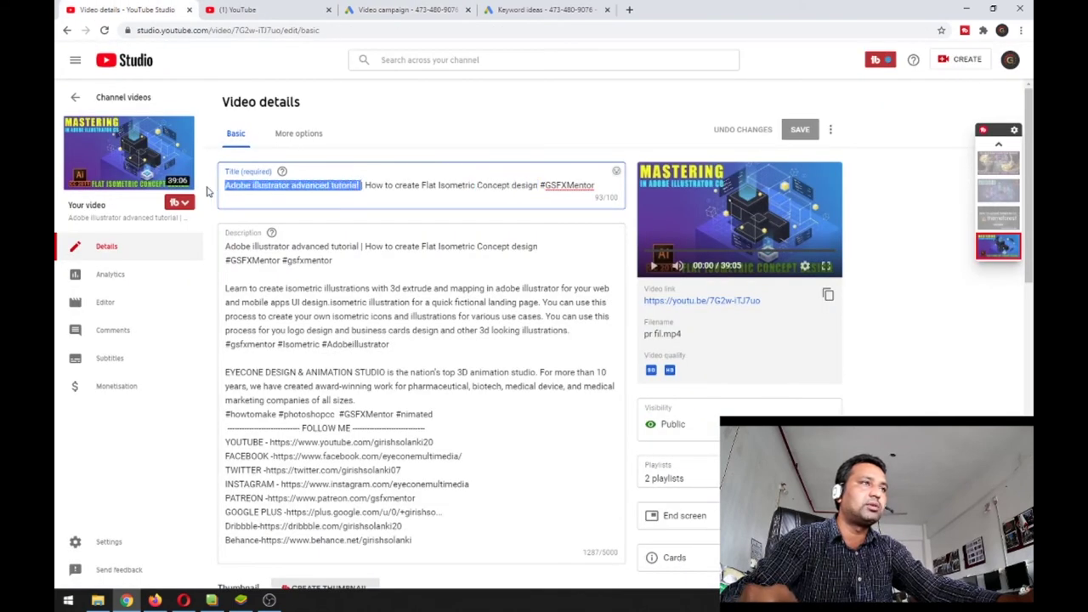
{"action": "left_click", "coordinate": [404, 10]}
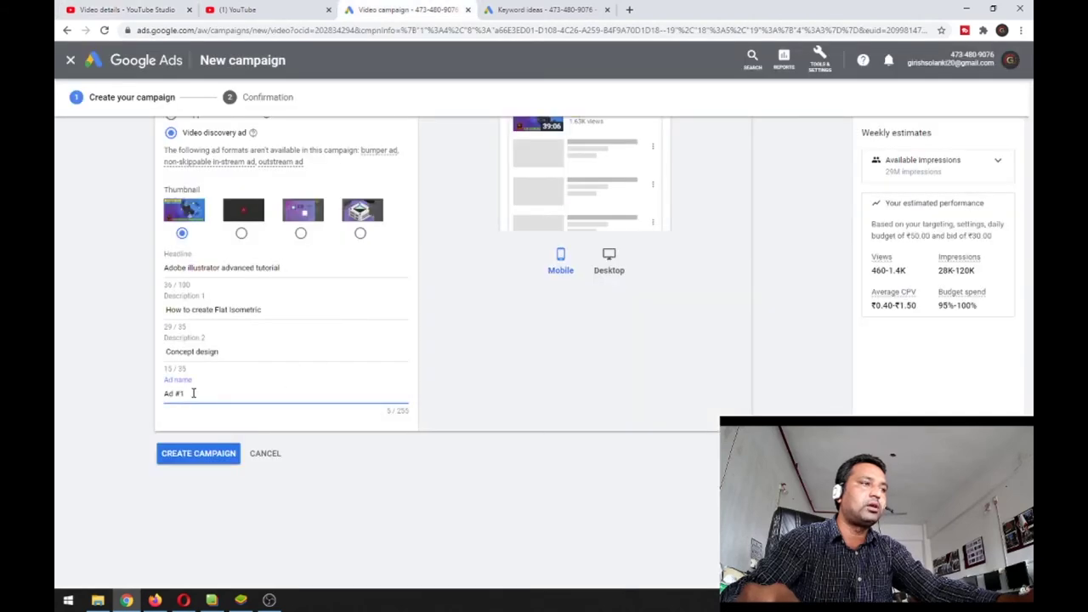
{"action": "left_click_drag", "start_coordinate": [193, 392], "coordinate": [150, 400]}
{"action": "key", "text": "ctrl+v"}
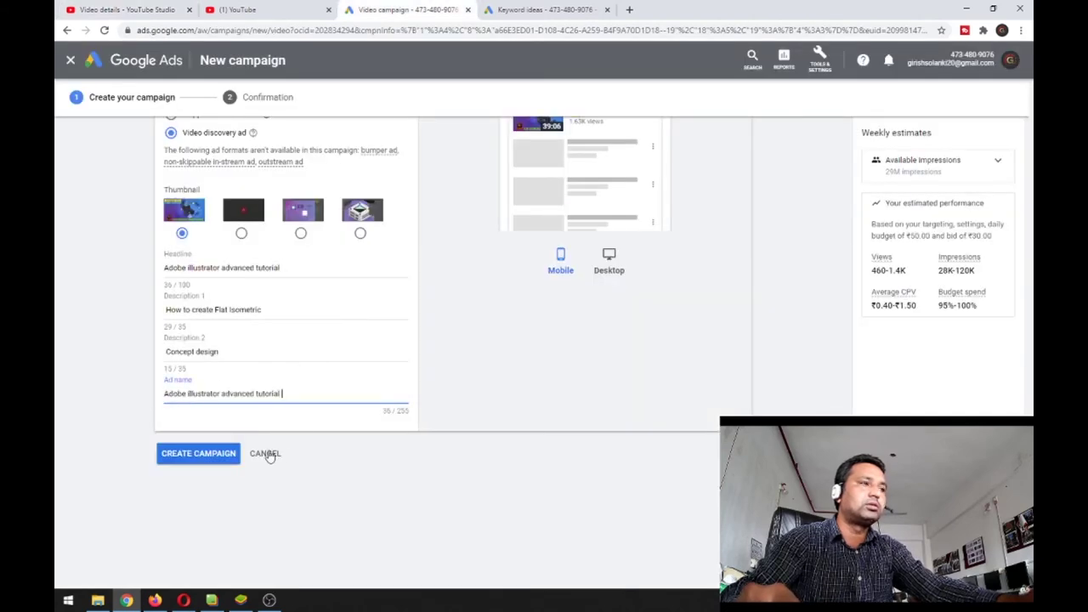
Step: Try to create the campaign, and check the names of the account's existing campaigns in the All campaigns overview
{"action": "left_click", "coordinate": [215, 459]}
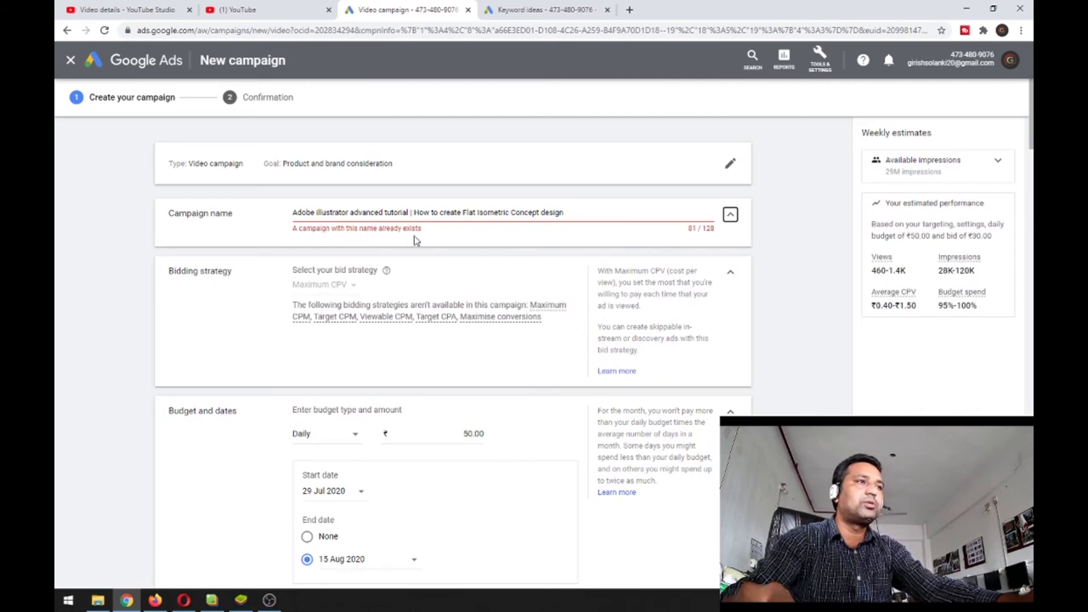
{"action": "left_click", "coordinate": [527, 12]}
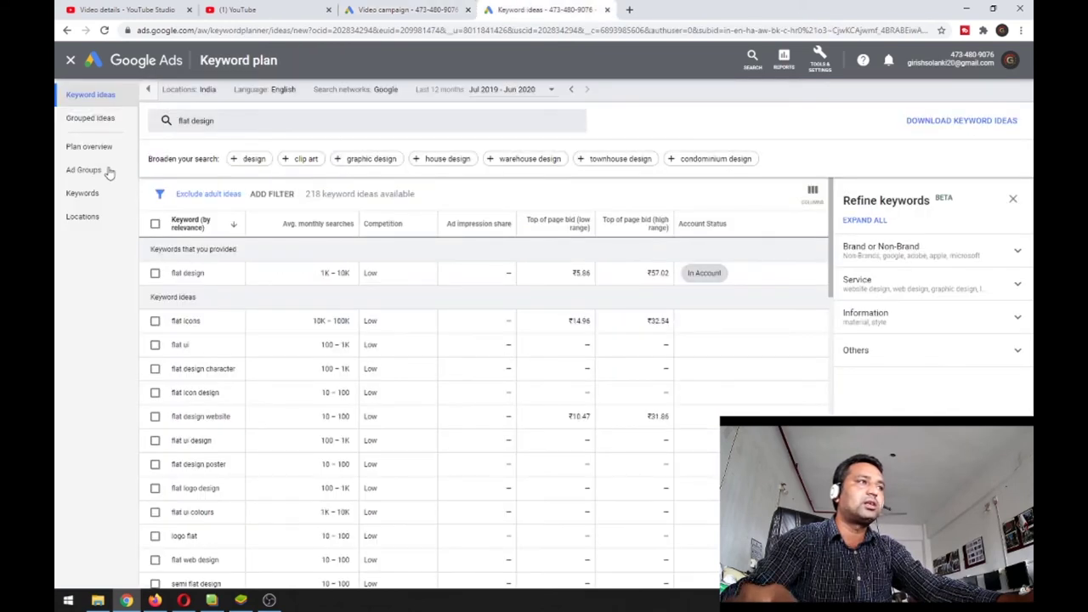
{"action": "left_click", "coordinate": [70, 60]}
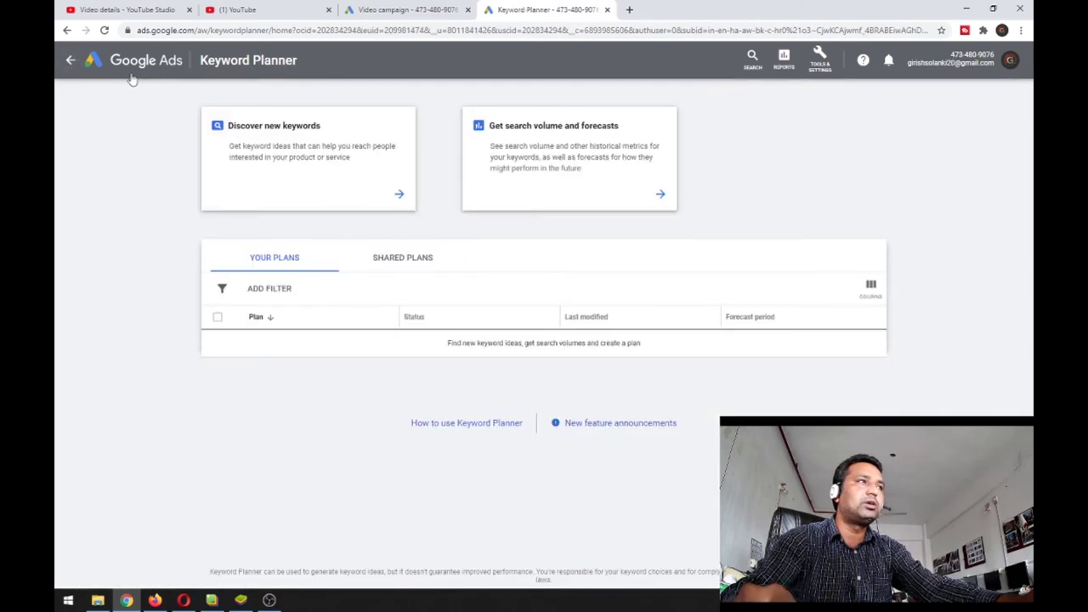
{"action": "left_click", "coordinate": [71, 60]}
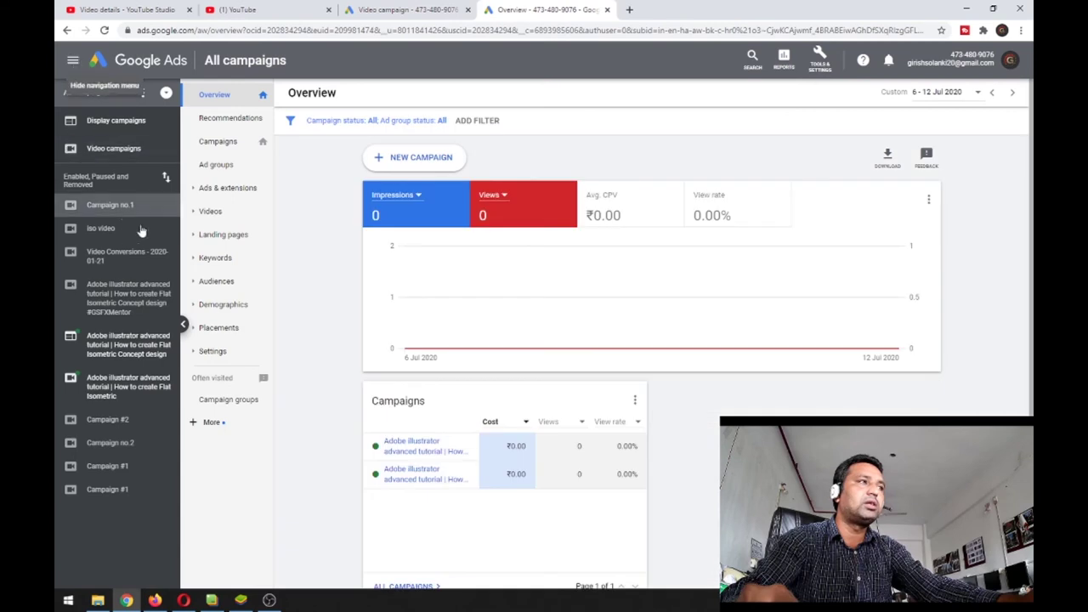
Step: Shorten the new campaign's name to "Adobe illustrator advanced tutorial | How to create Flat"
{"action": "left_click", "coordinate": [397, 8]}
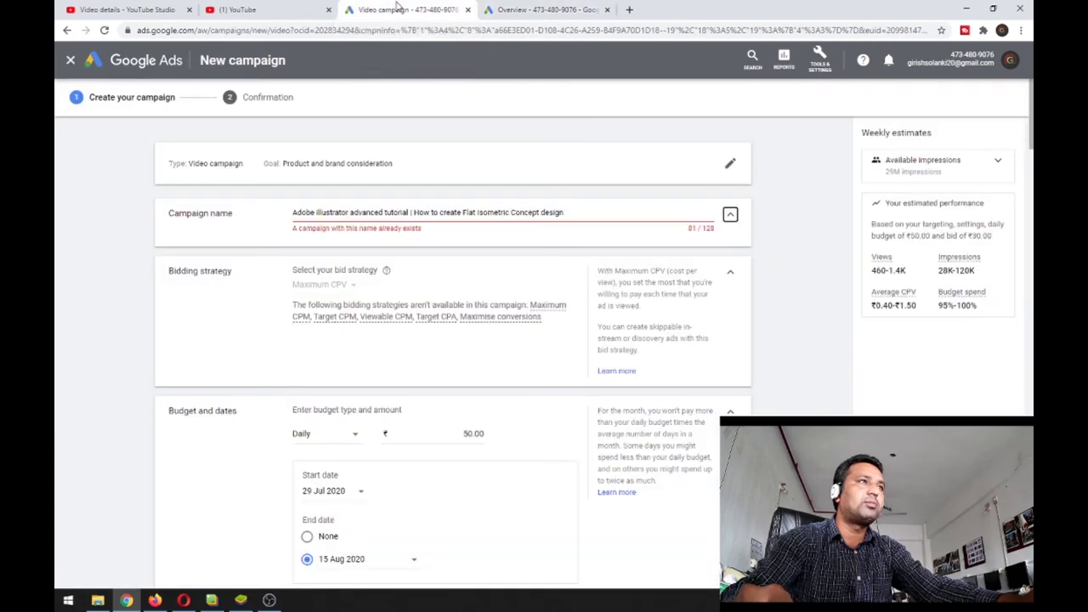
{"action": "left_click", "coordinate": [409, 212]}
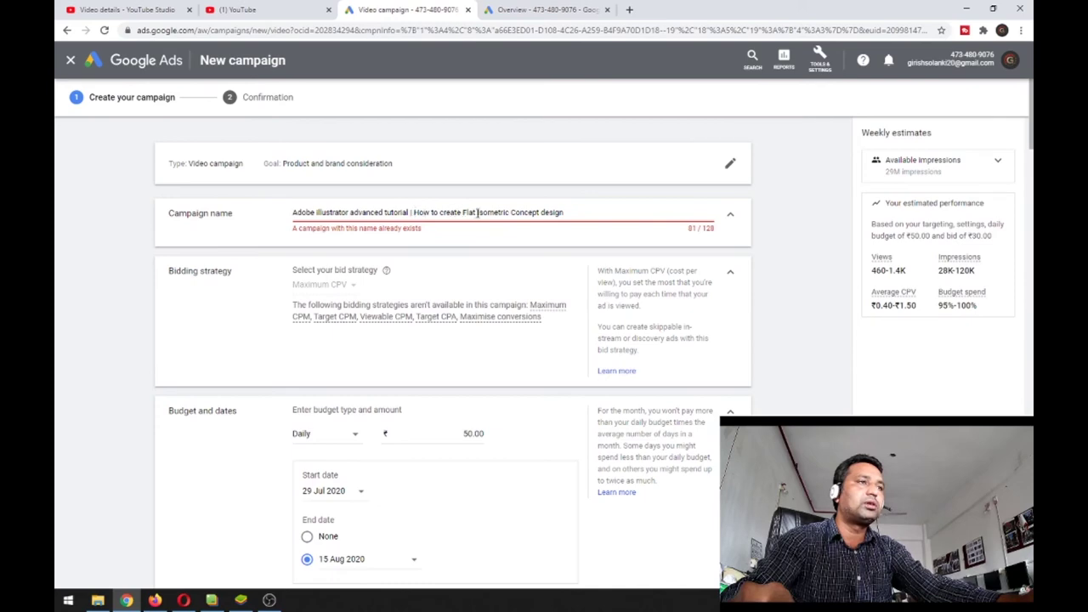
{"action": "left_click_drag", "start_coordinate": [477, 212], "coordinate": [608, 215]}
{"action": "key", "text": "BackSpace"}
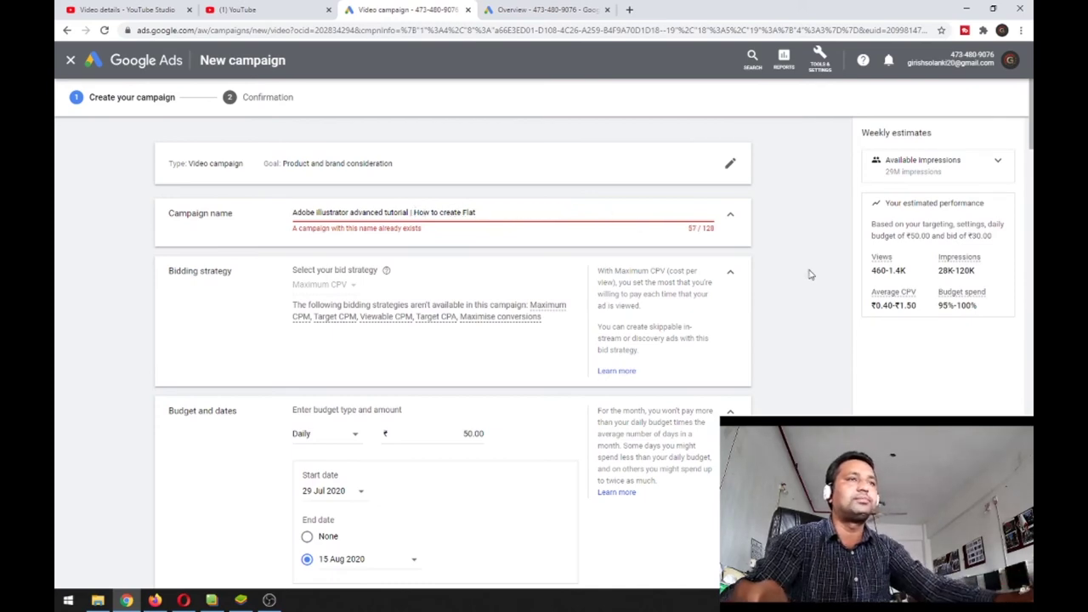
Step: Create the video campaign with the completed settings and ad
{"action": "scroll", "coordinate": [799, 267], "scroll_direction": "down", "scroll_amount": 15}
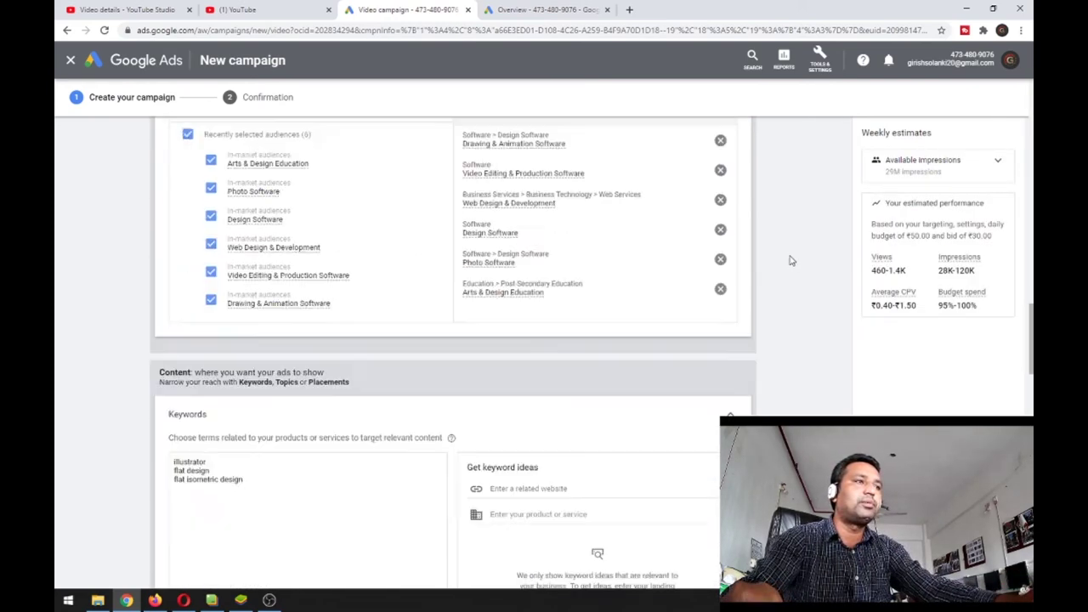
{"action": "scroll", "coordinate": [789, 261], "scroll_direction": "down", "scroll_amount": 15}
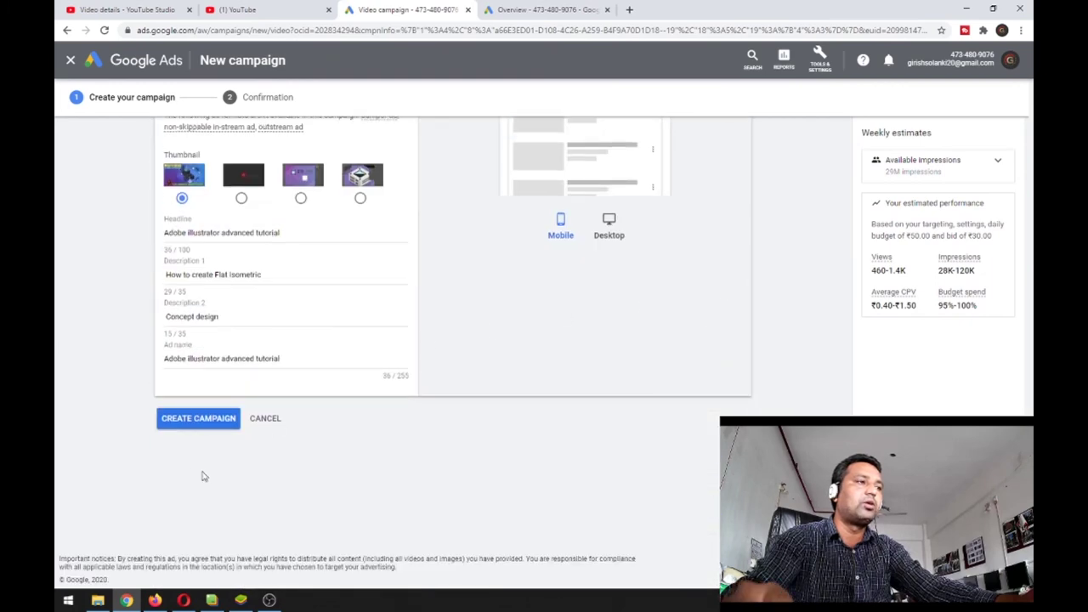
{"action": "left_click", "coordinate": [198, 420]}
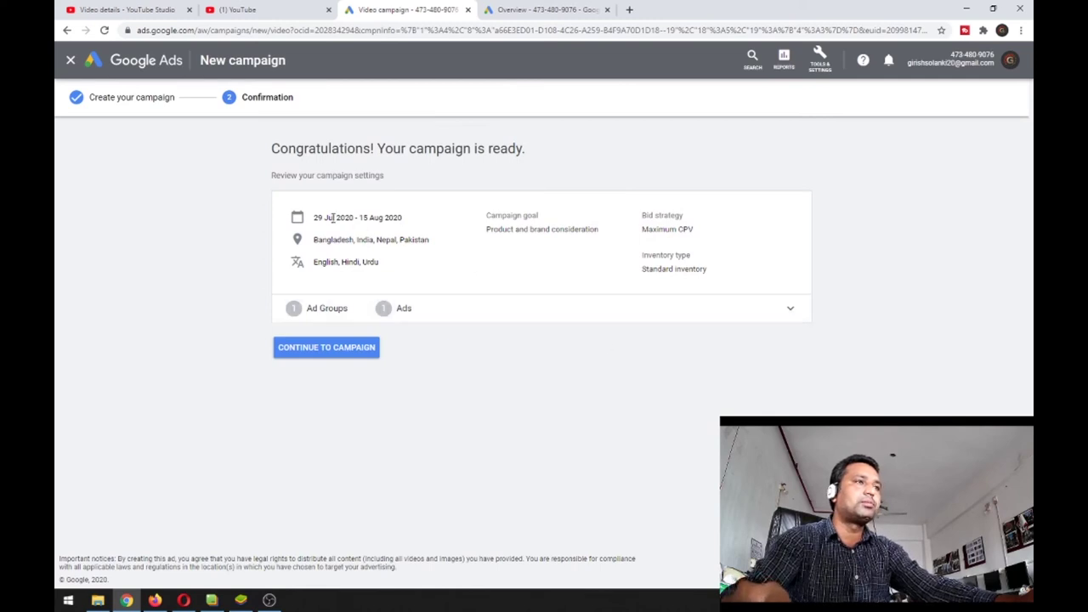
Step: Review the campaign's dates, locations and languages on the confirmation page, and continue to the campaign
{"action": "left_click_drag", "start_coordinate": [315, 217], "coordinate": [408, 222]}
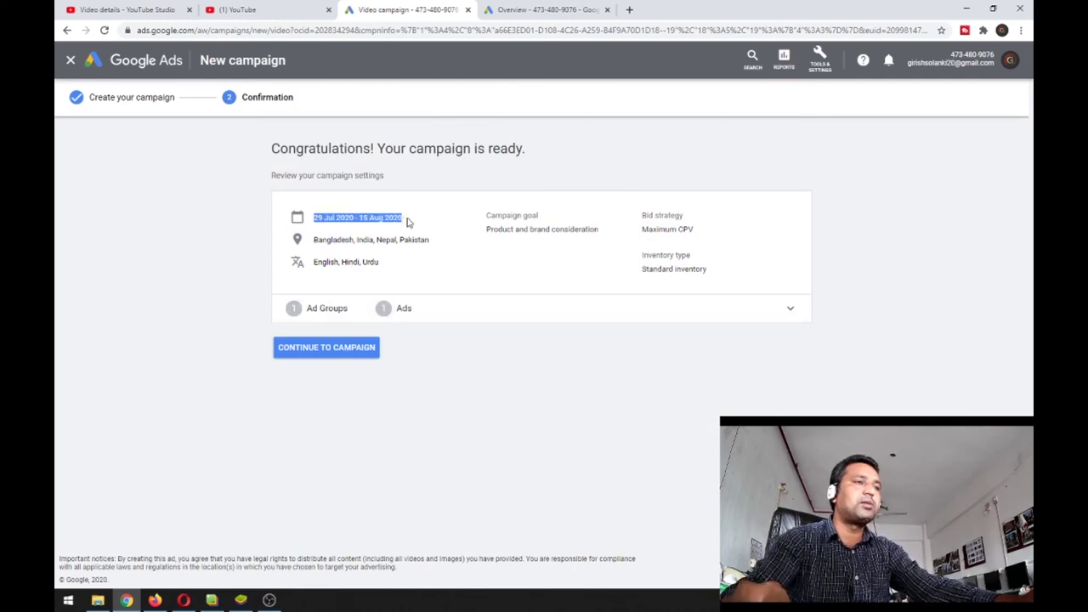
{"action": "left_click_drag", "start_coordinate": [347, 239], "coordinate": [433, 244]}
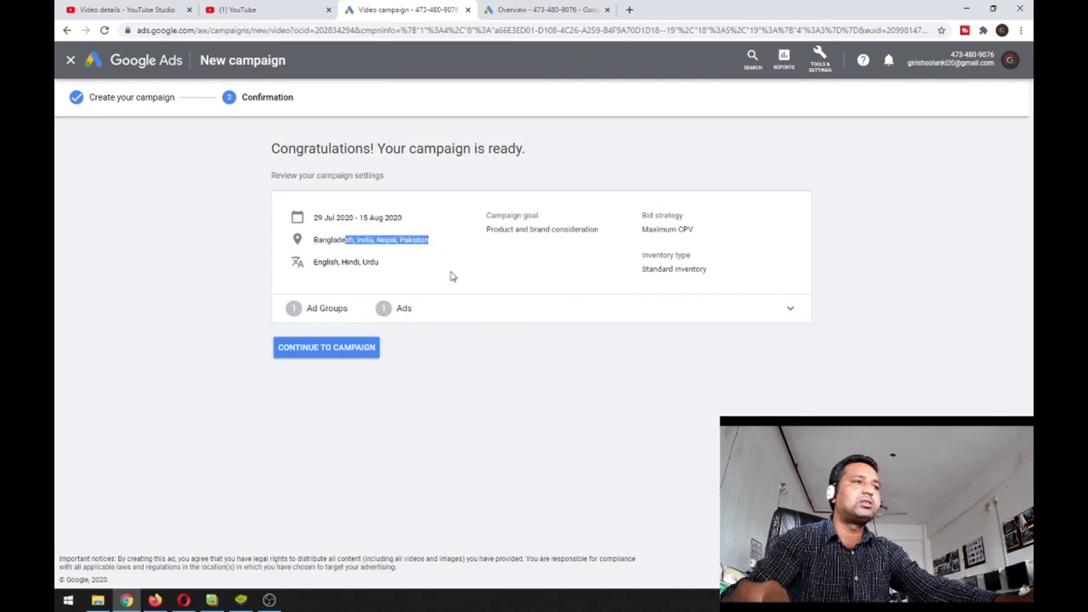
{"action": "left_click", "coordinate": [452, 277]}
{"action": "left_click_drag", "start_coordinate": [321, 261], "coordinate": [422, 272]}
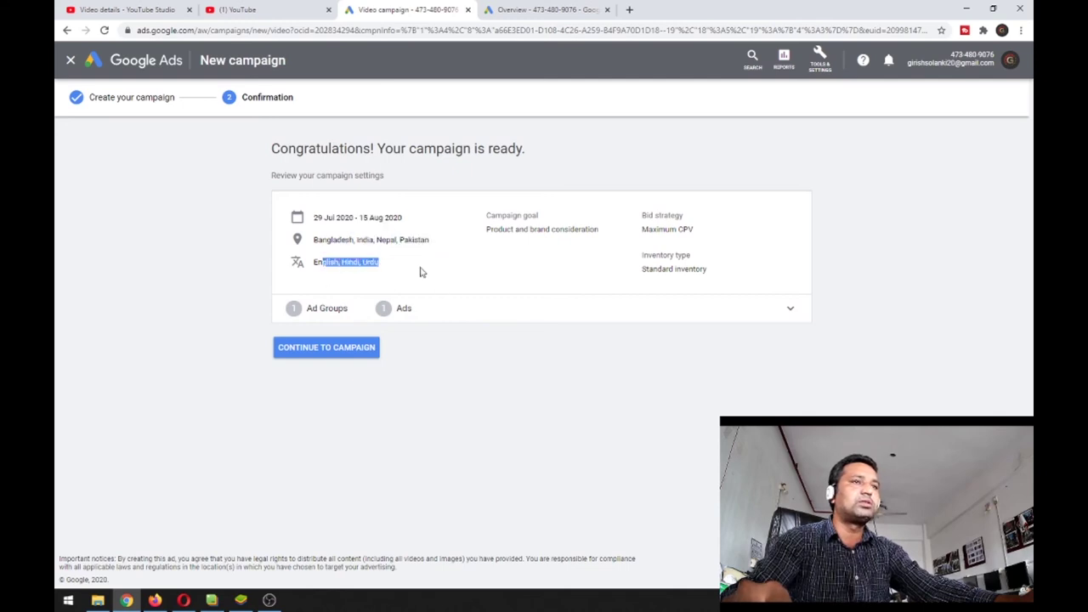
{"action": "left_click", "coordinate": [502, 272]}
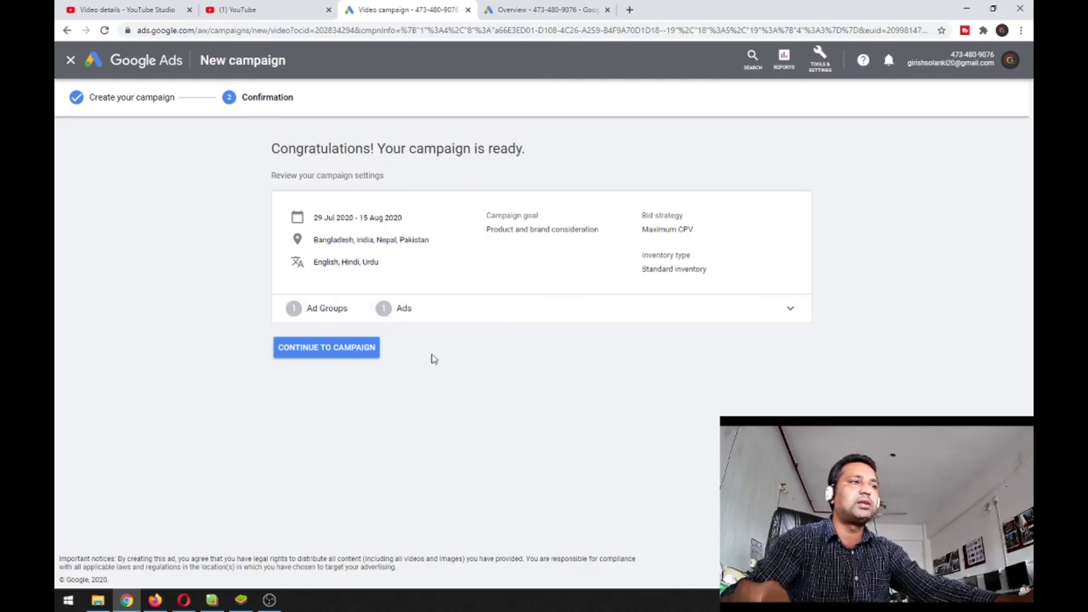
{"action": "left_click", "coordinate": [357, 356]}
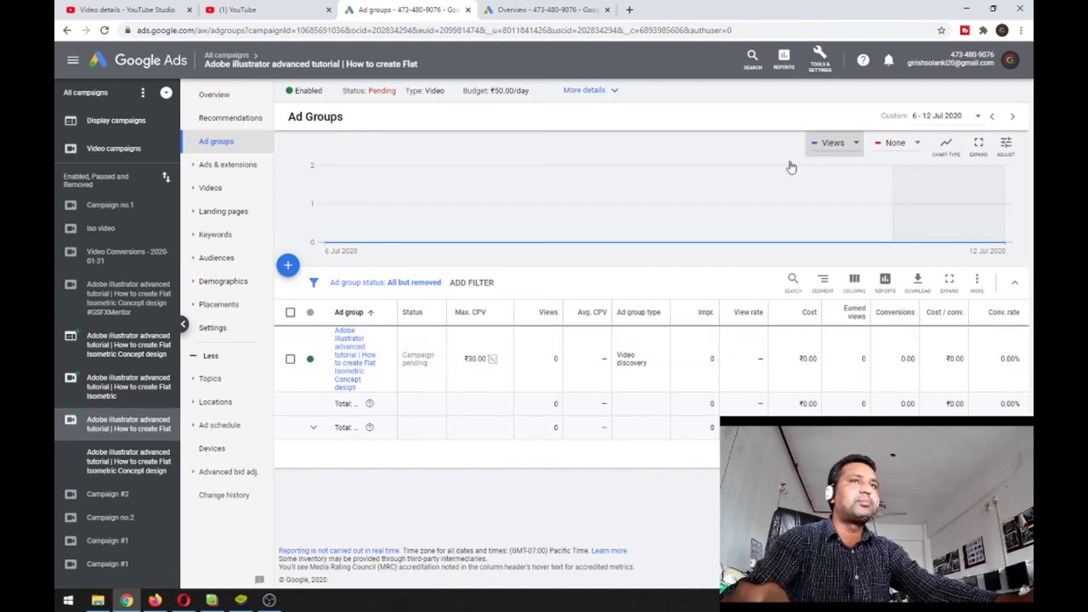
{"action": "mouse_move", "coordinate": [643, 251]}
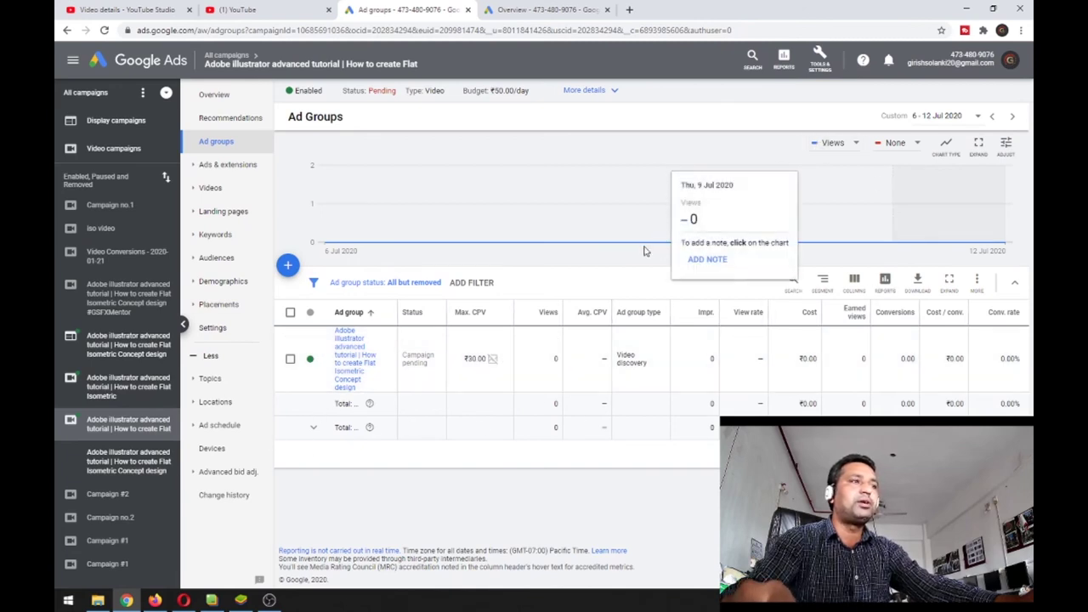
Step: Open the account's billing summary and examine the remaining credit
{"action": "left_click", "coordinate": [823, 67]}
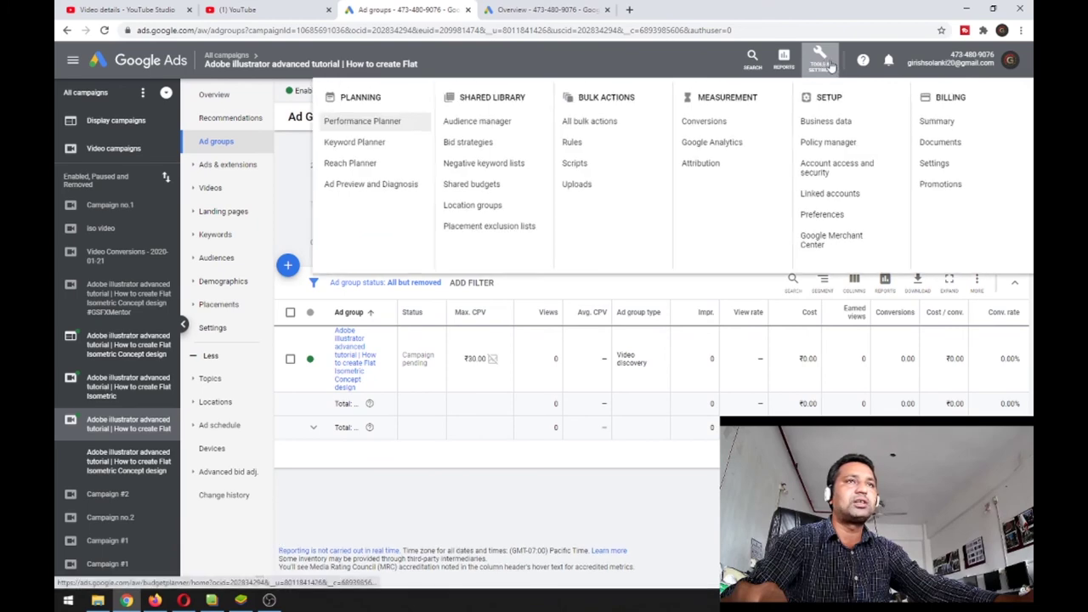
{"action": "left_click", "coordinate": [950, 125]}
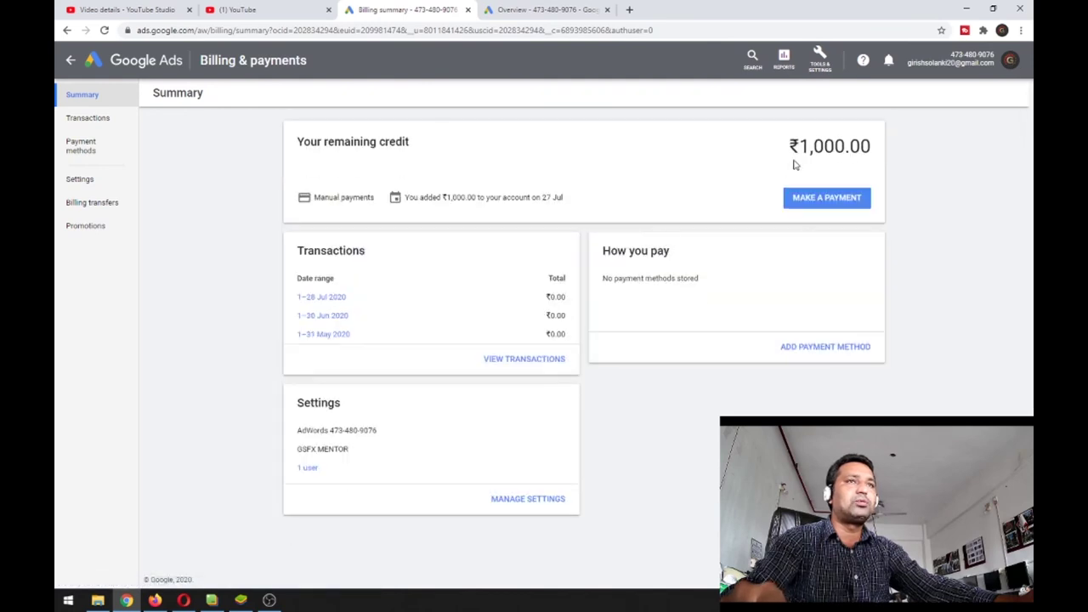
{"action": "left_click_drag", "start_coordinate": [801, 146], "coordinate": [865, 144]}
{"action": "left_click", "coordinate": [876, 151]}
{"action": "left_click", "coordinate": [790, 147]}
{"action": "left_click", "coordinate": [849, 167]}
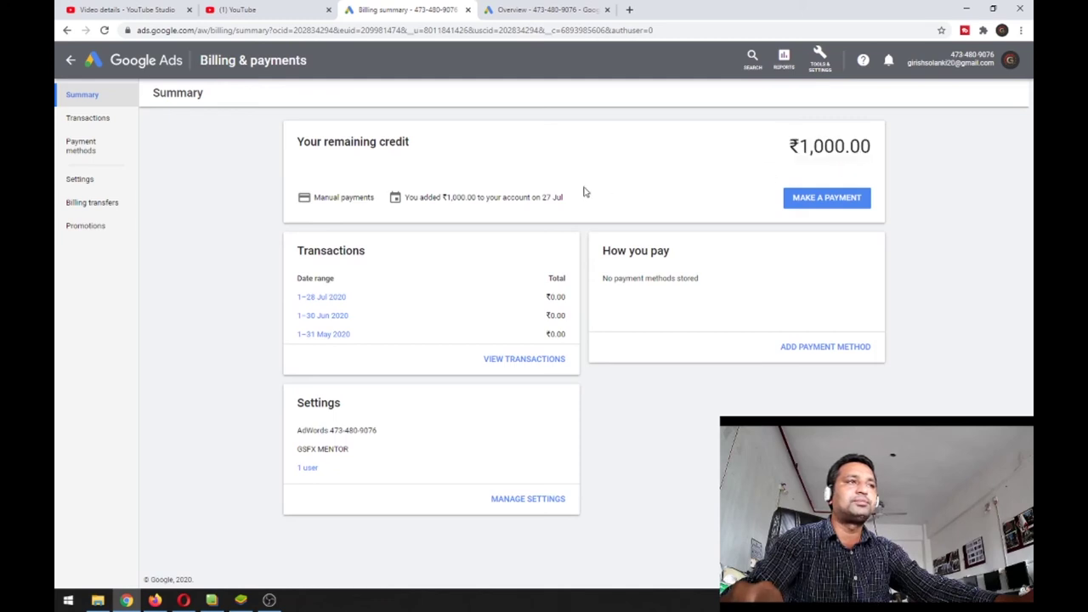
Step: Start a payment with Google Pay/BHIM UPI, read the transfer instructions, and close them without paying
{"action": "left_click", "coordinate": [814, 199]}
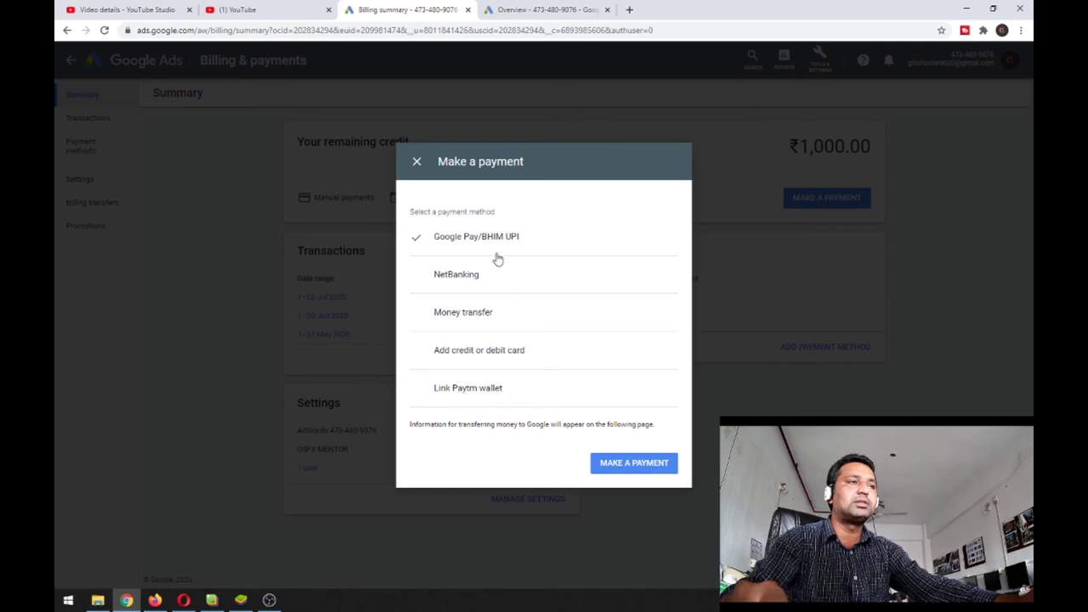
{"action": "left_click", "coordinate": [618, 470]}
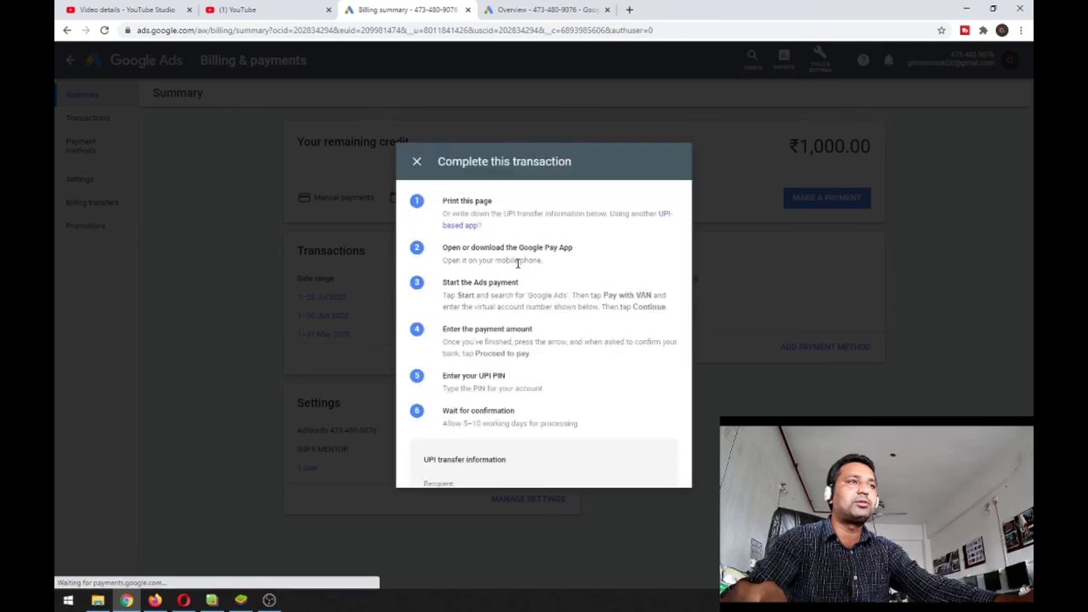
{"action": "left_click_drag", "start_coordinate": [440, 140], "coordinate": [568, 381]}
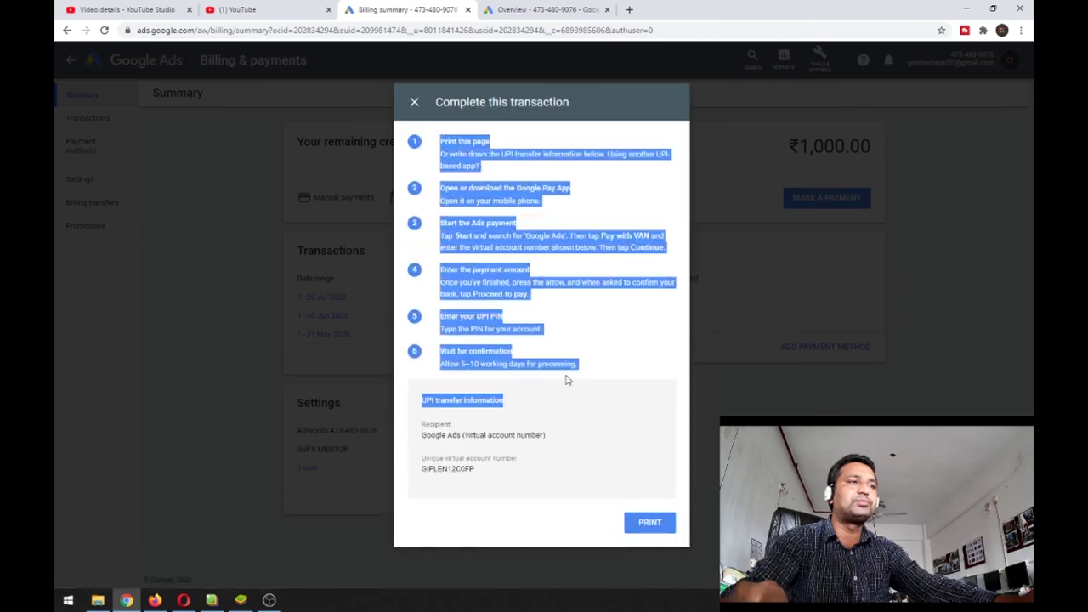
{"action": "left_click", "coordinate": [563, 454]}
{"action": "left_click_drag", "start_coordinate": [488, 472], "coordinate": [425, 127]}
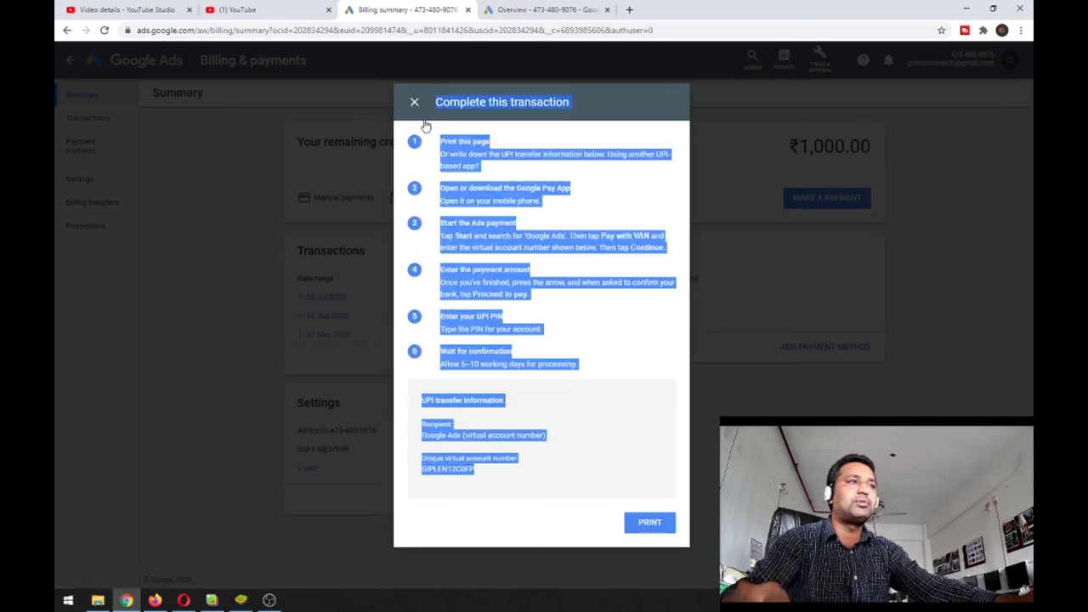
{"action": "left_click", "coordinate": [414, 102]}
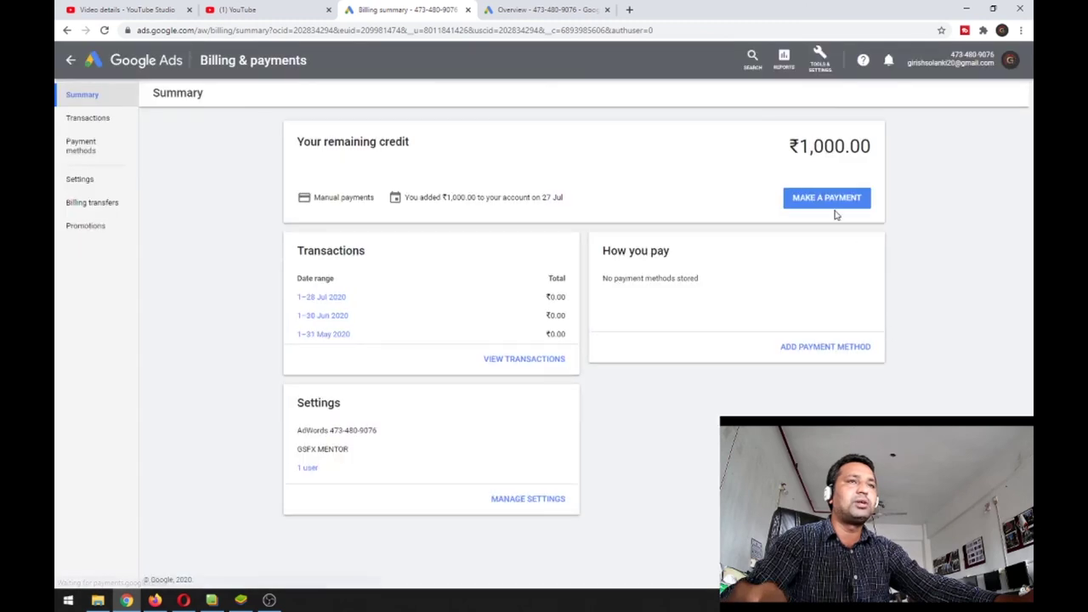
Step: Check the remaining credit again and return from billing to the campaign's ad groups
{"action": "left_click_drag", "start_coordinate": [799, 148], "coordinate": [909, 155]}
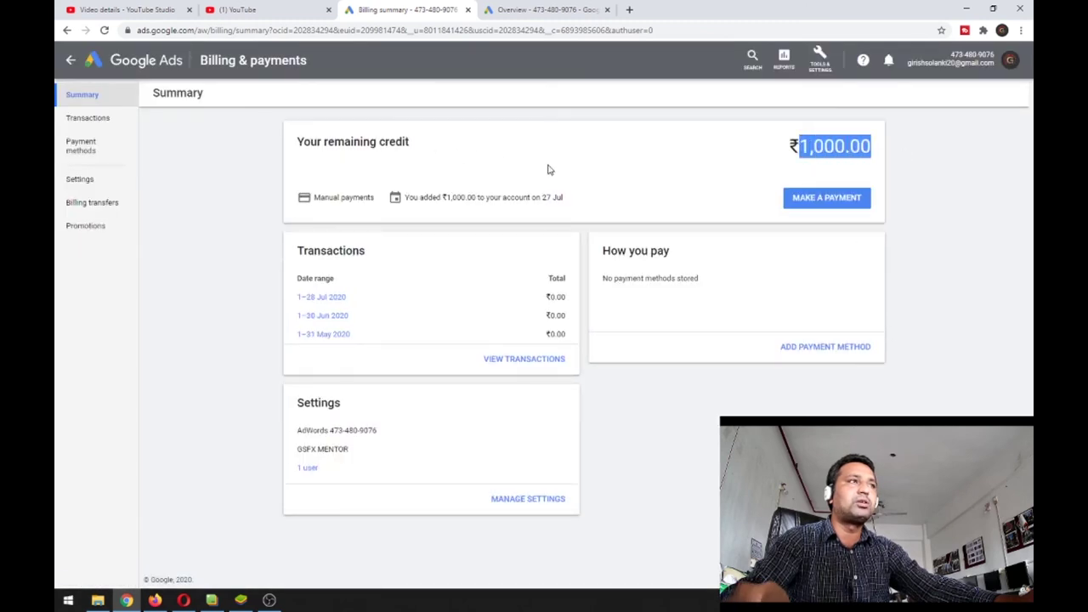
{"action": "left_click_drag", "start_coordinate": [789, 144], "coordinate": [899, 150]}
{"action": "left_click", "coordinate": [899, 149]}
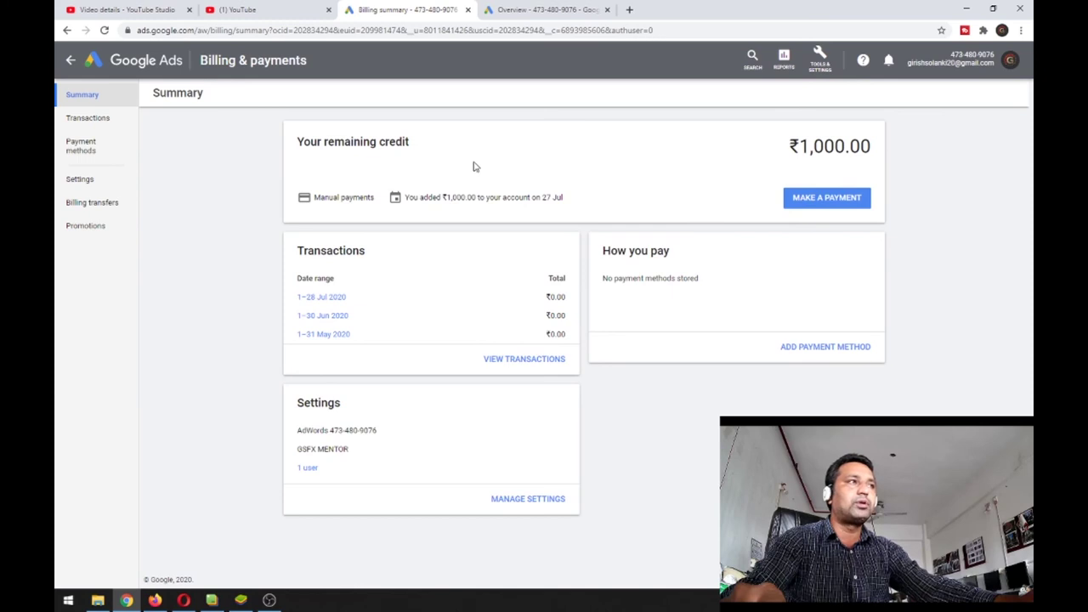
{"action": "left_click", "coordinate": [72, 59]}
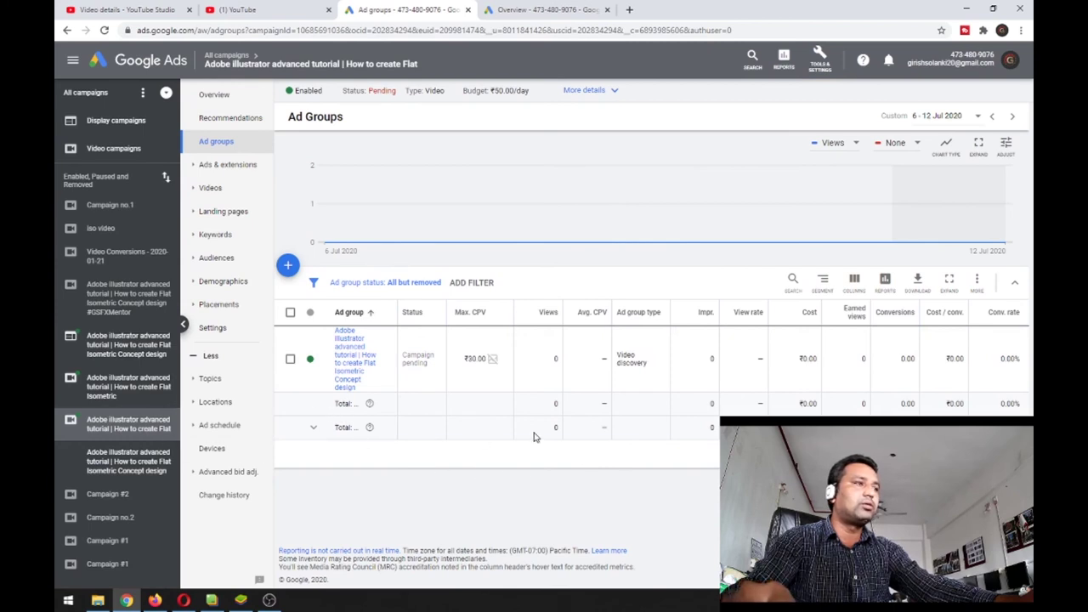
Step: Permanently remove the video discovery ad group from the pending campaign "Adobe illustrator advanced tutorial | How to create Flat"
{"action": "left_click", "coordinate": [290, 359]}
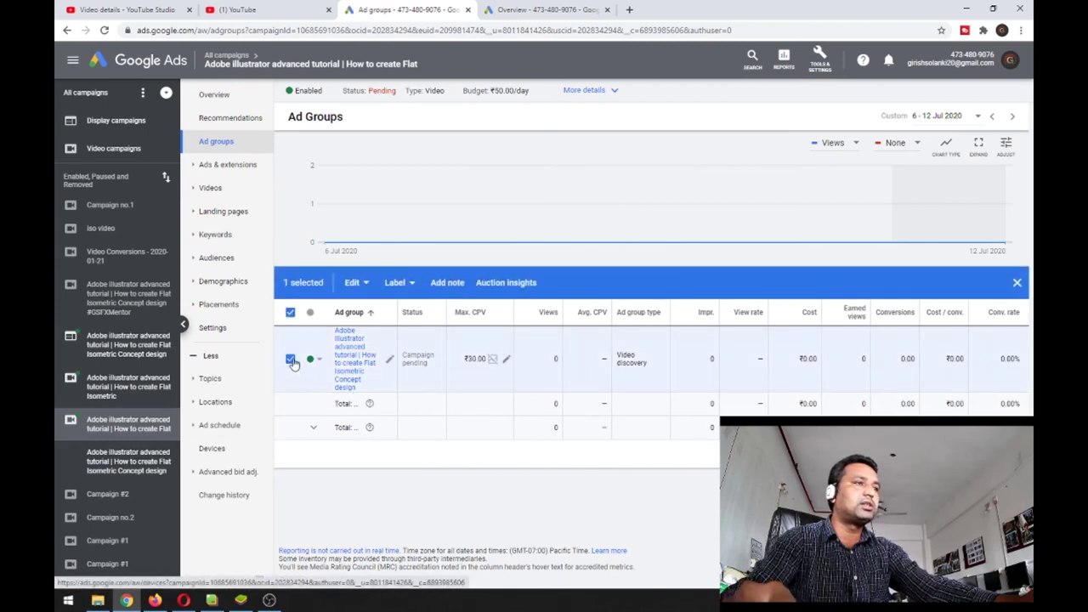
{"action": "left_click", "coordinate": [364, 284]}
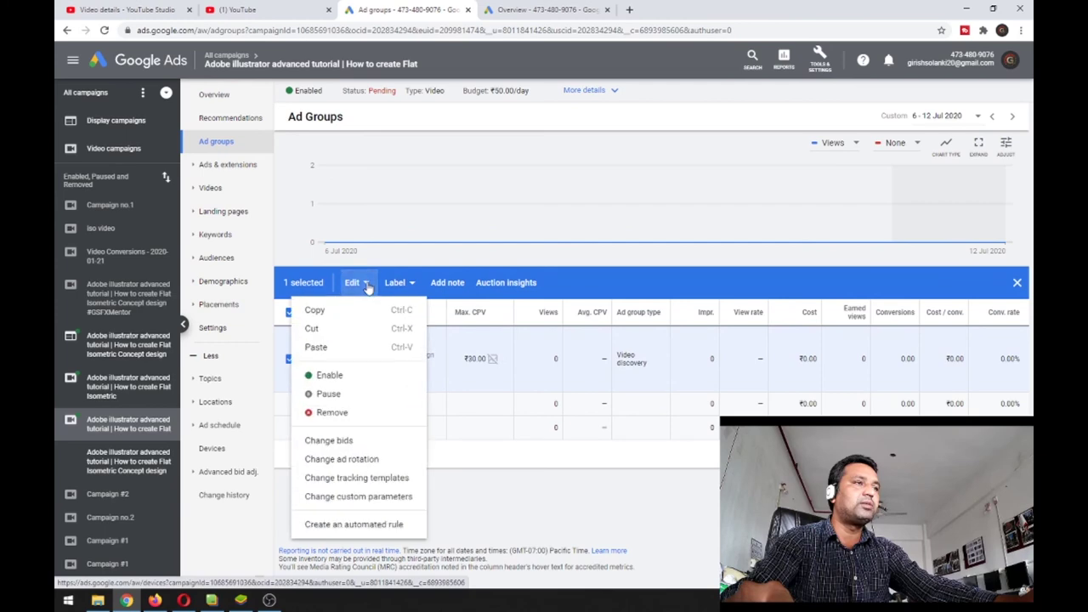
{"action": "left_click", "coordinate": [356, 414]}
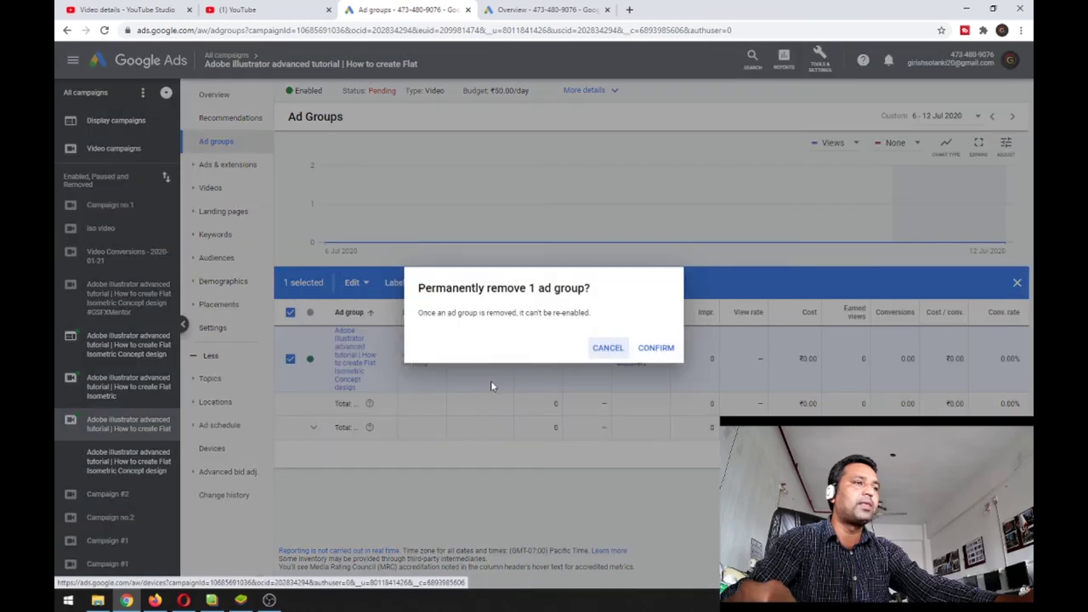
{"action": "left_click", "coordinate": [661, 349]}
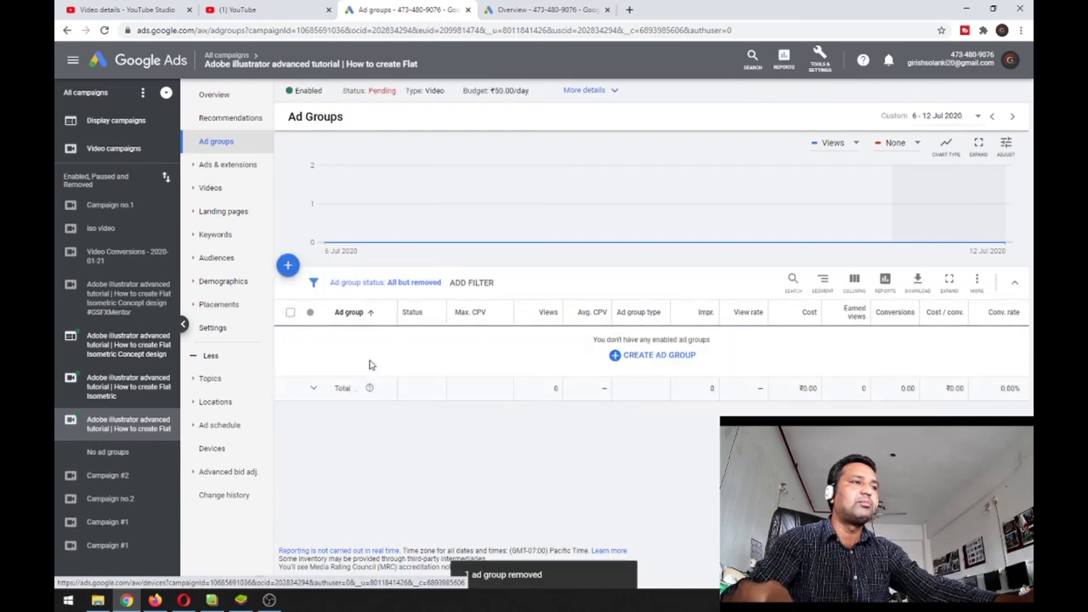
Step: Permanently remove the display engagement ad group from the campaign "Adobe illustrator advanced tutorial | How to create Flat Isometric Concept design"
{"action": "left_click", "coordinate": [162, 384]}
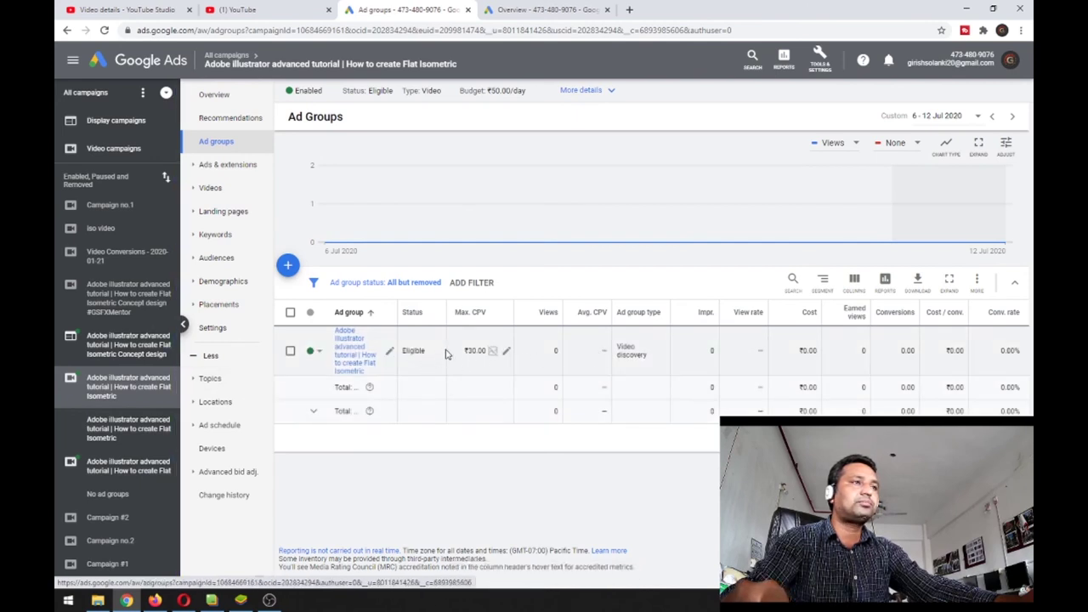
{"action": "left_click", "coordinate": [134, 348]}
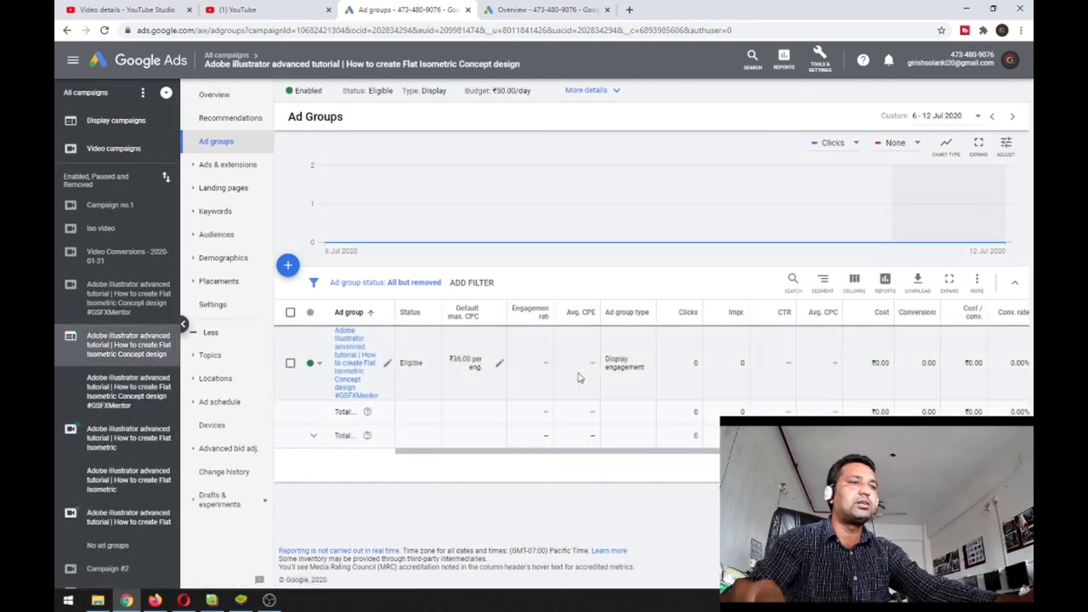
{"action": "left_click", "coordinate": [290, 363]}
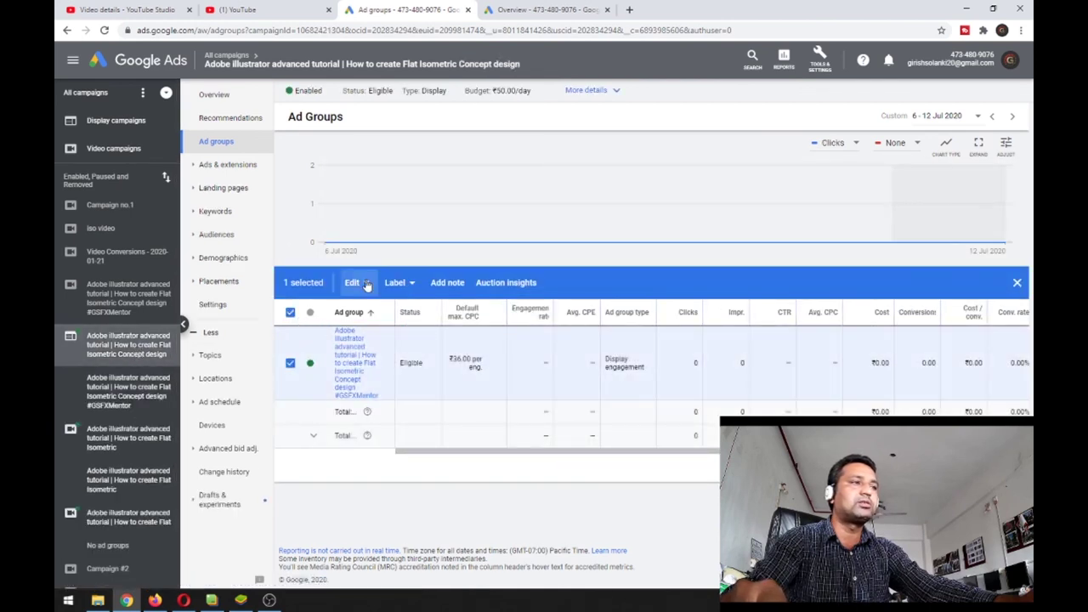
{"action": "left_click", "coordinate": [366, 285]}
{"action": "left_click", "coordinate": [358, 414]}
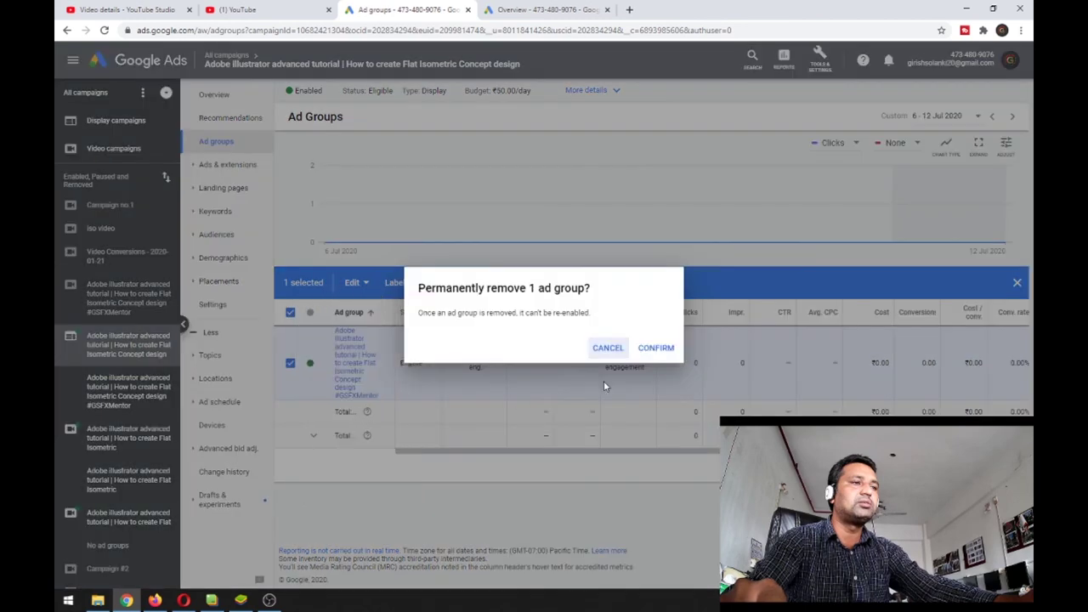
{"action": "left_click", "coordinate": [655, 347]}
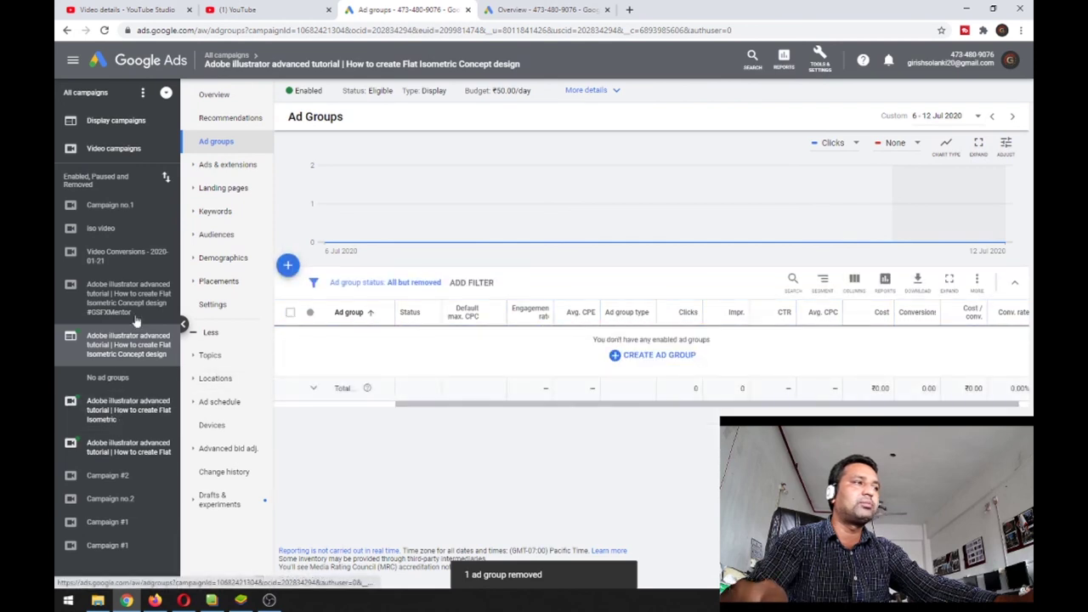
Step: Limit the campaign list to all enabled campaigns and check the ad groups of each one
{"action": "left_click", "coordinate": [142, 92]}
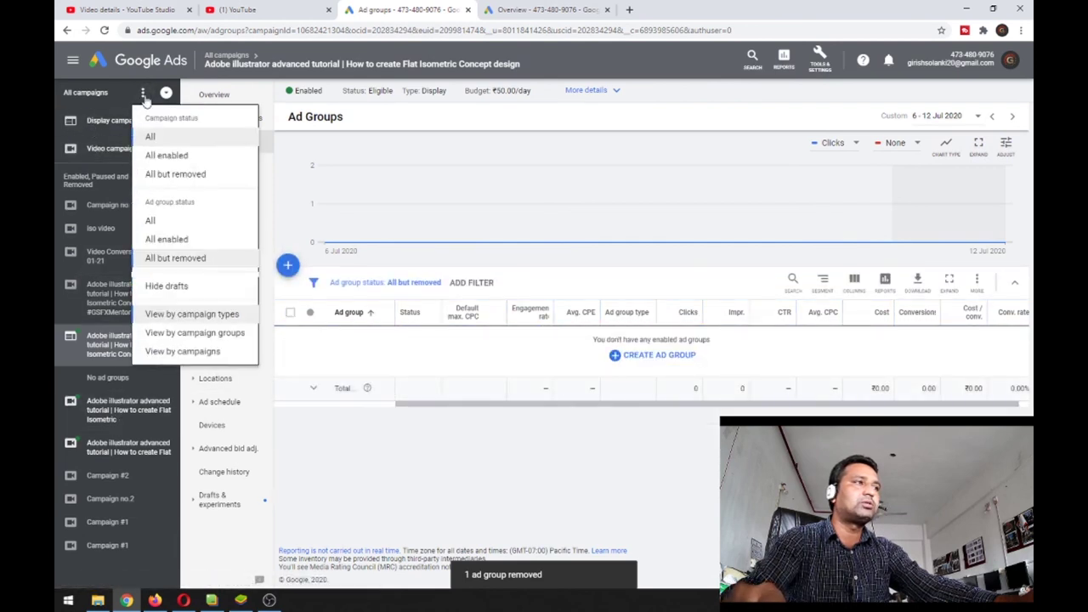
{"action": "left_click", "coordinate": [199, 158]}
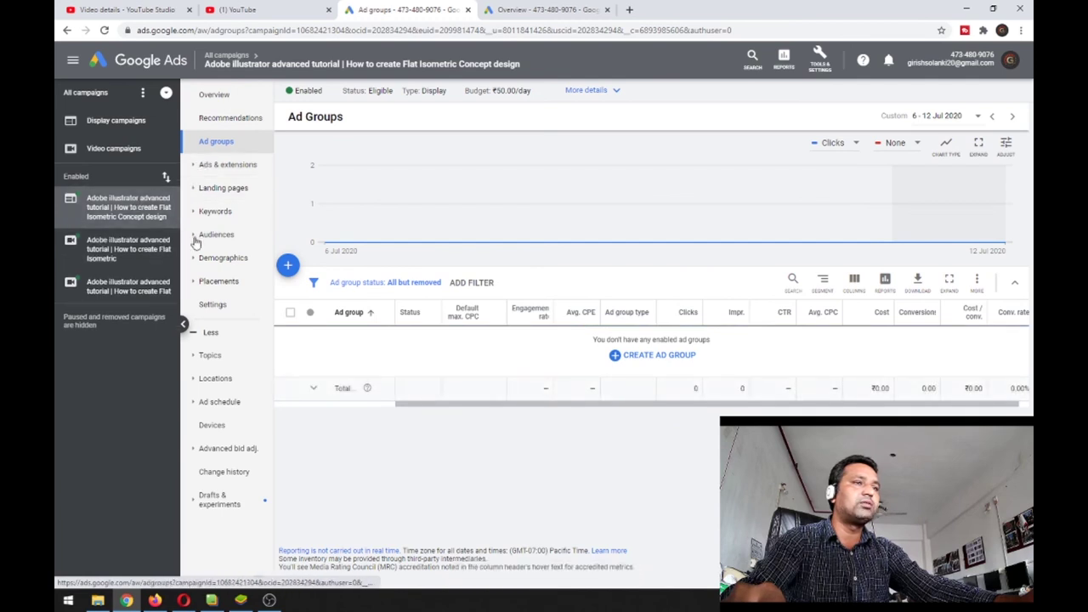
{"action": "left_click", "coordinate": [108, 244]}
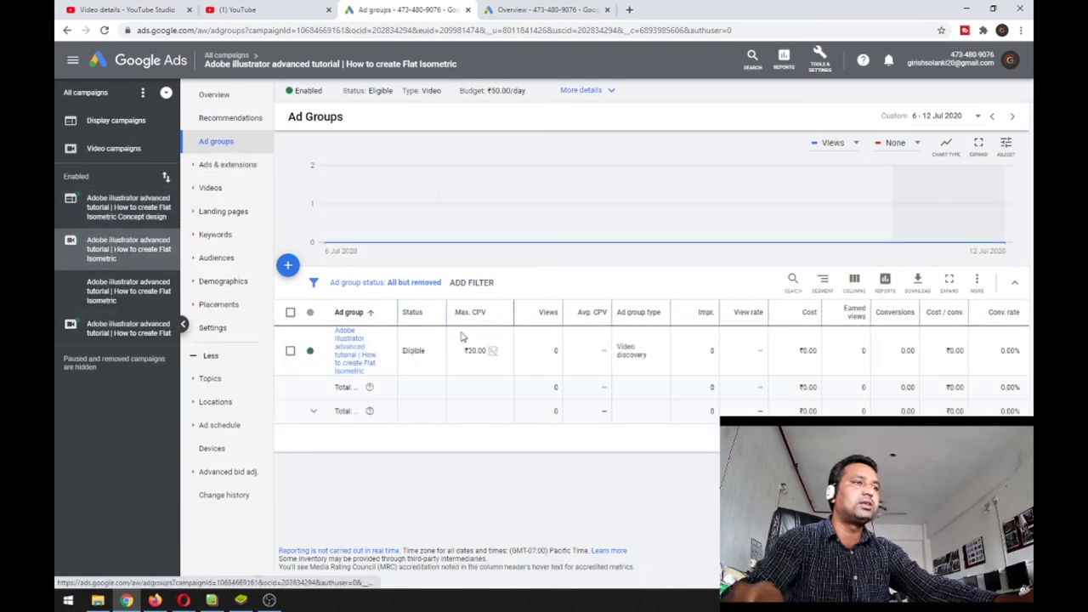
{"action": "left_click", "coordinate": [127, 328]}
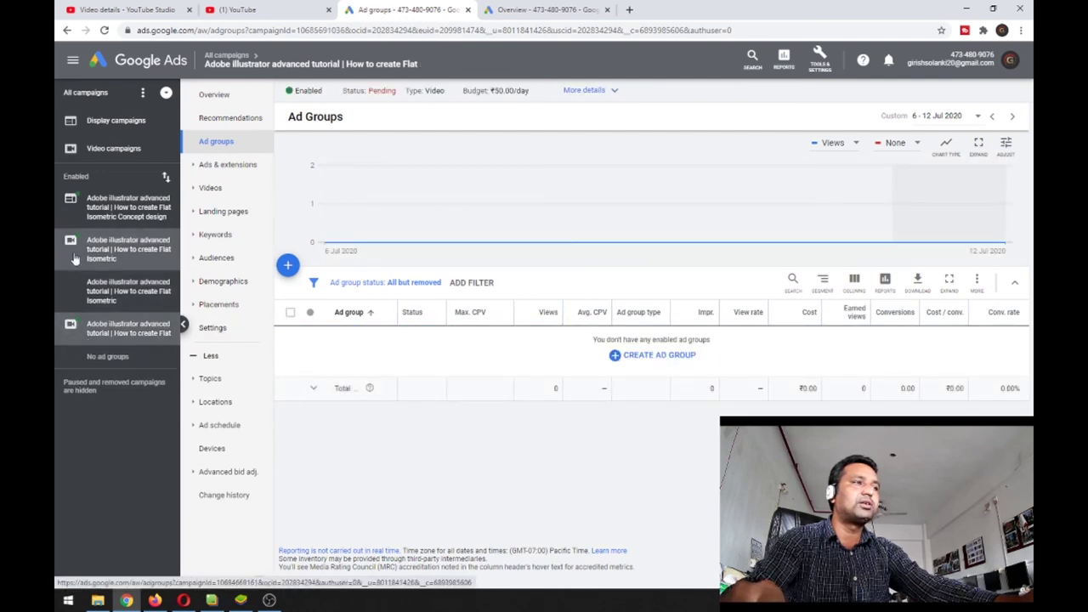
{"action": "left_click", "coordinate": [119, 255]}
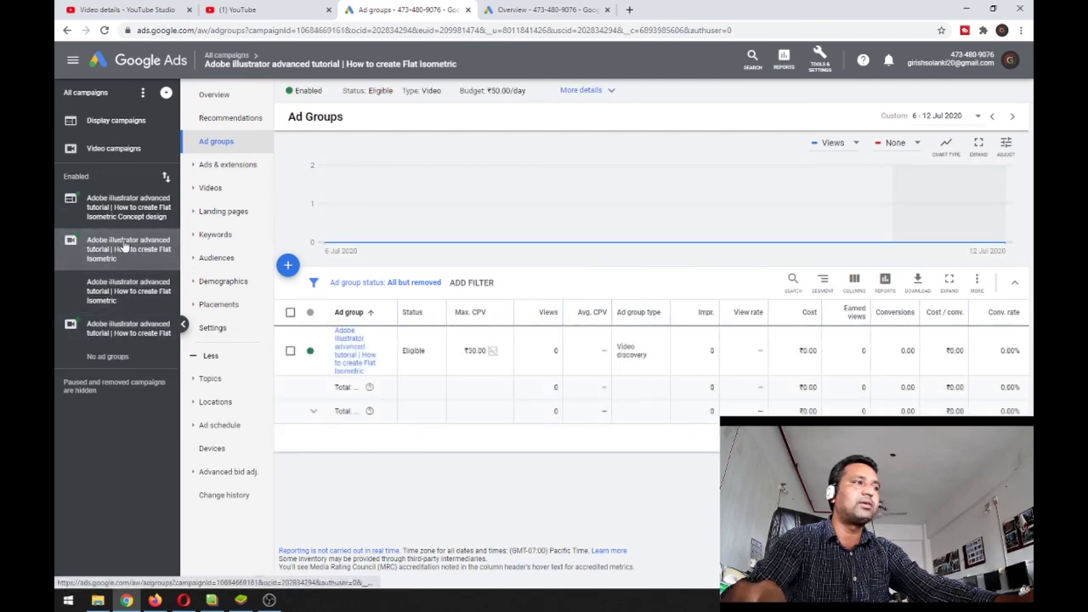
{"action": "left_click", "coordinate": [71, 206]}
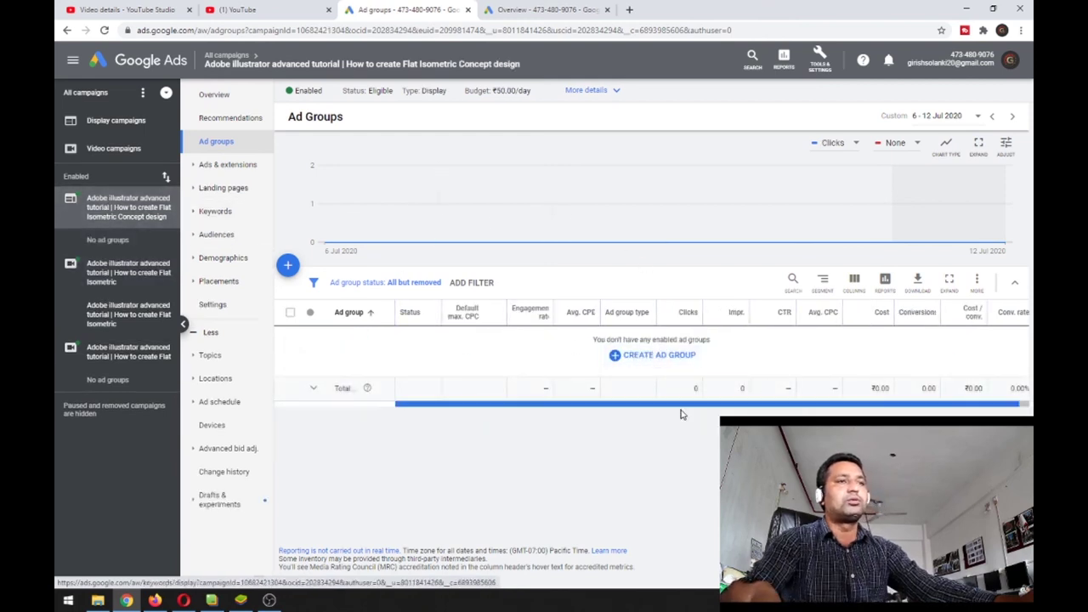
{"action": "mouse_move", "coordinate": [584, 409]}
{"action": "left_mouse_down"}
{"action": "mouse_move", "coordinate": [627, 409]}
{"action": "mouse_move", "coordinate": [579, 408]}
{"action": "left_mouse_up"}
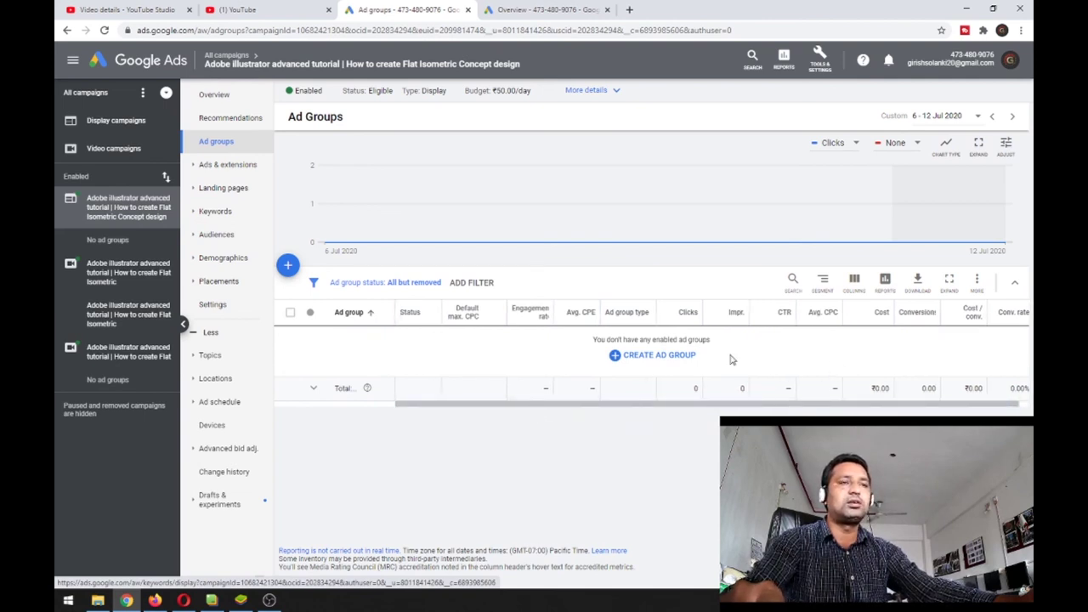
{"action": "mouse_move", "coordinate": [716, 346]}
{"action": "left_mouse_down"}
{"action": "mouse_move", "coordinate": [596, 342]}
{"action": "mouse_move", "coordinate": [715, 341]}
{"action": "left_mouse_up"}
{"action": "left_click", "coordinate": [585, 349]}
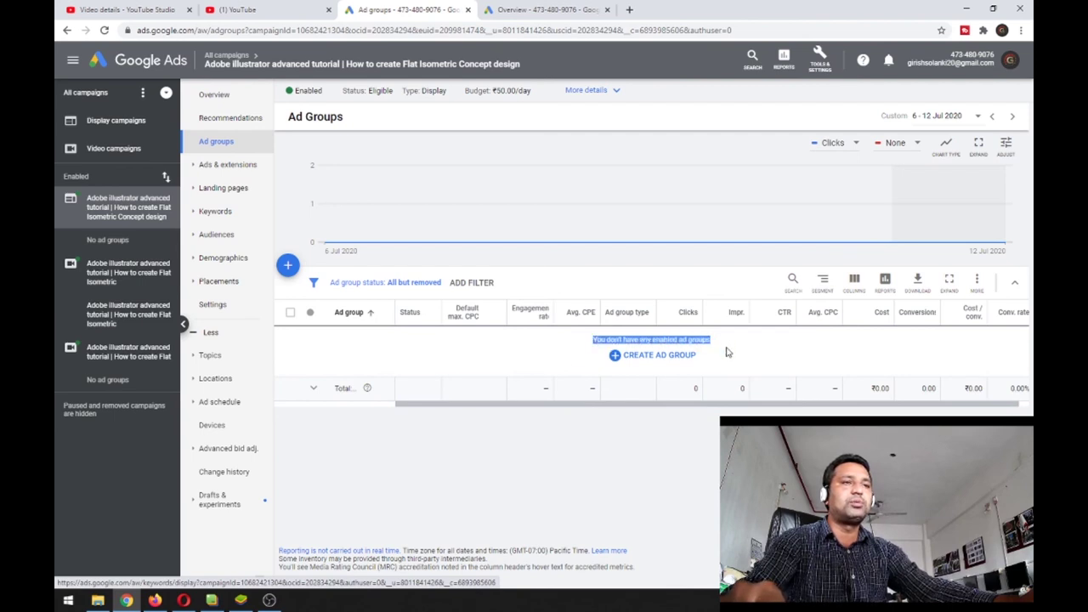
{"action": "left_click", "coordinate": [727, 352]}
{"action": "left_click_drag", "start_coordinate": [633, 338], "coordinate": [733, 337]}
{"action": "left_click", "coordinate": [737, 339]}
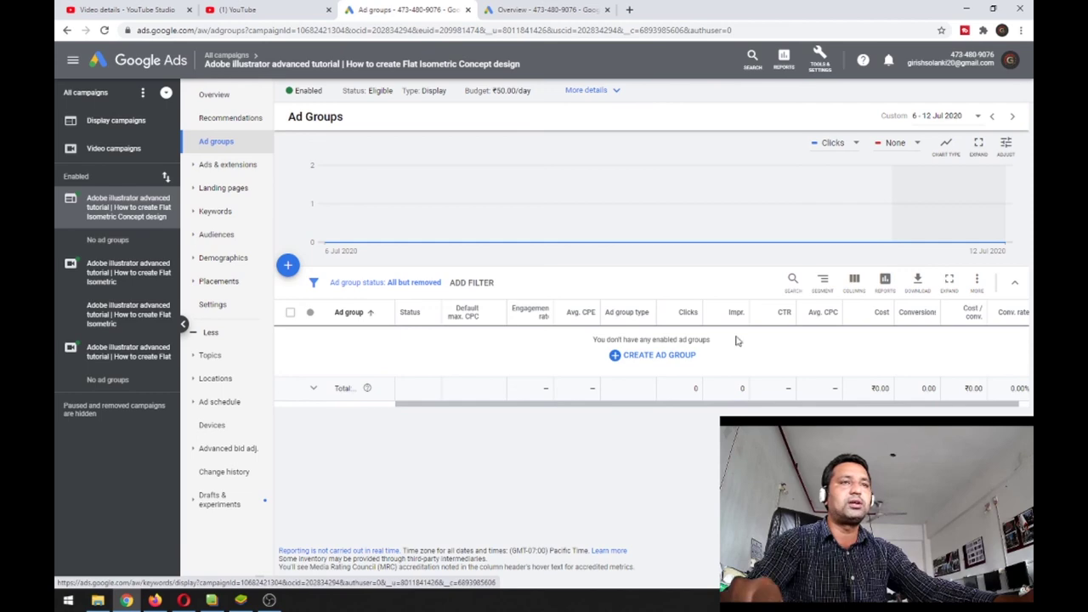
{"action": "left_click", "coordinate": [269, 600]}
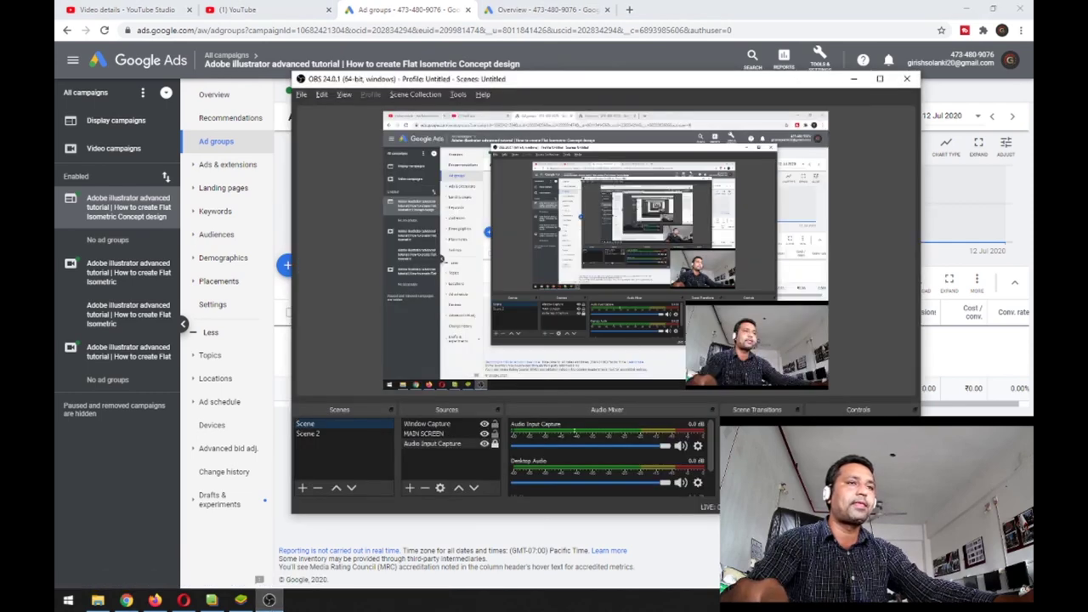